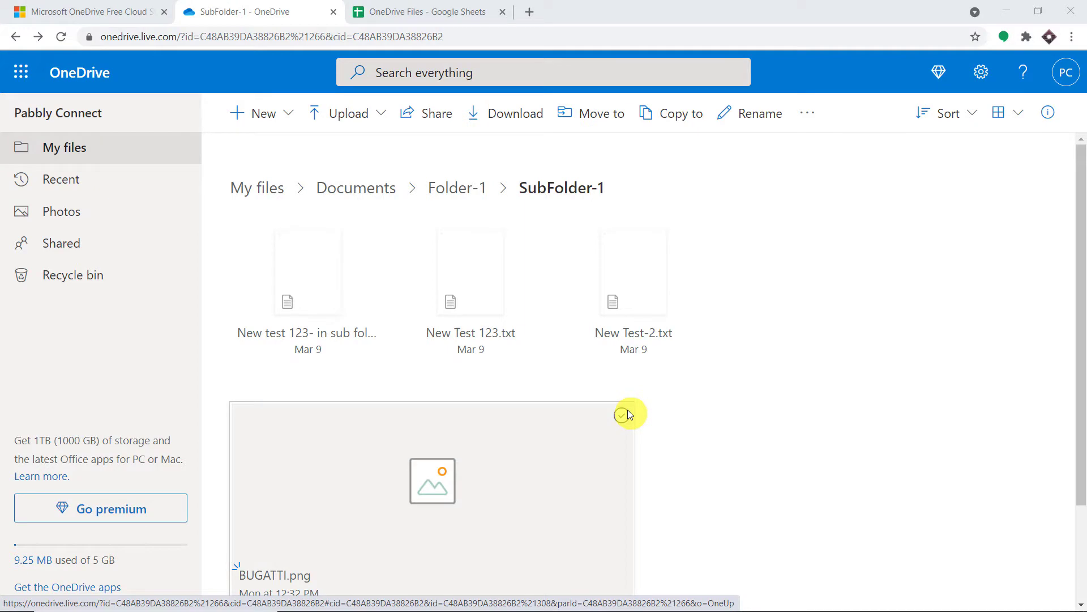
Upload FERRAI.png from the Desktop to SubFolder-1 in OneDrive and check the OneDrive Files spreadsheet for its entry
left_click(391, 11)
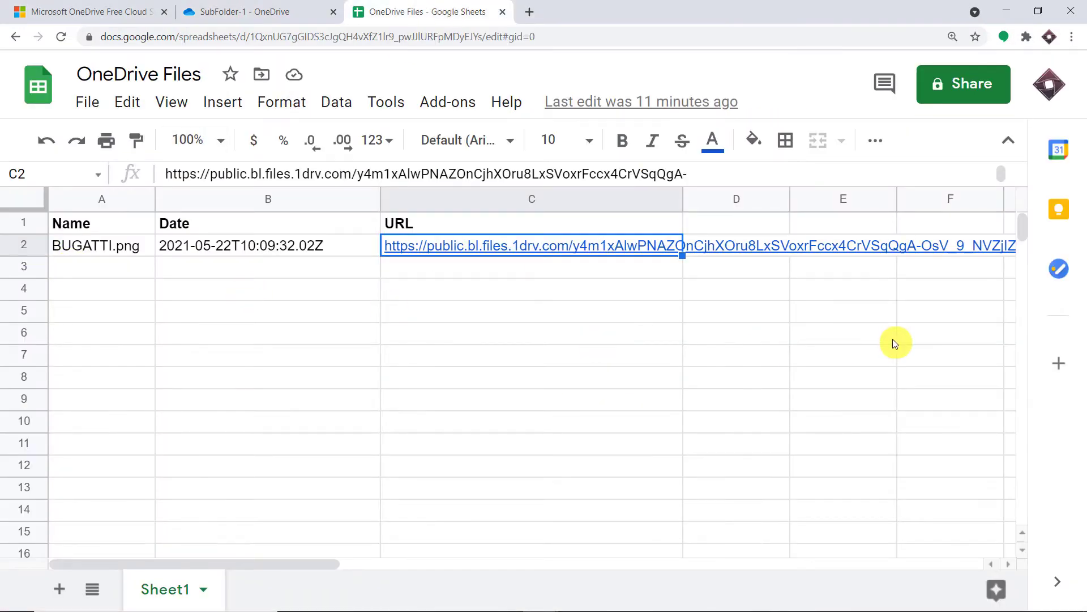
left_click(216, 11)
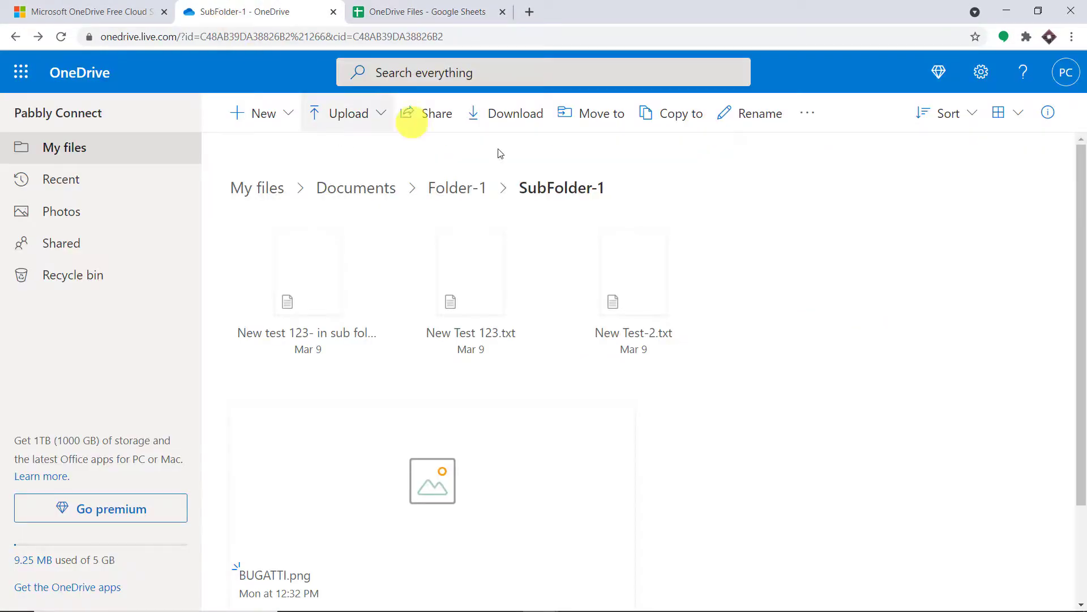
scroll(813, 309, "down", 2)
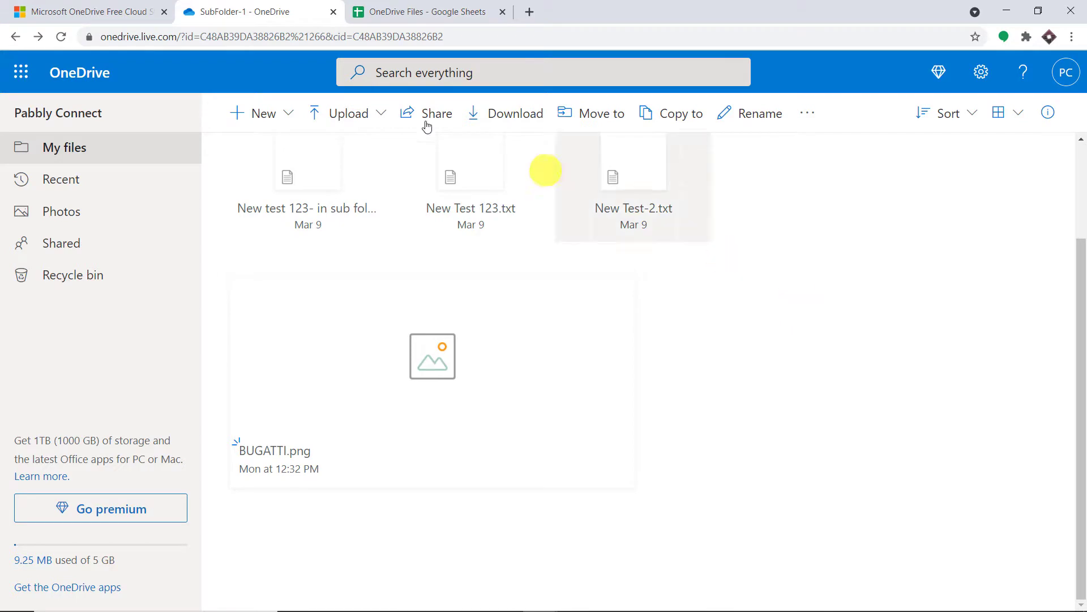
left_click(347, 113)
left_click(345, 148)
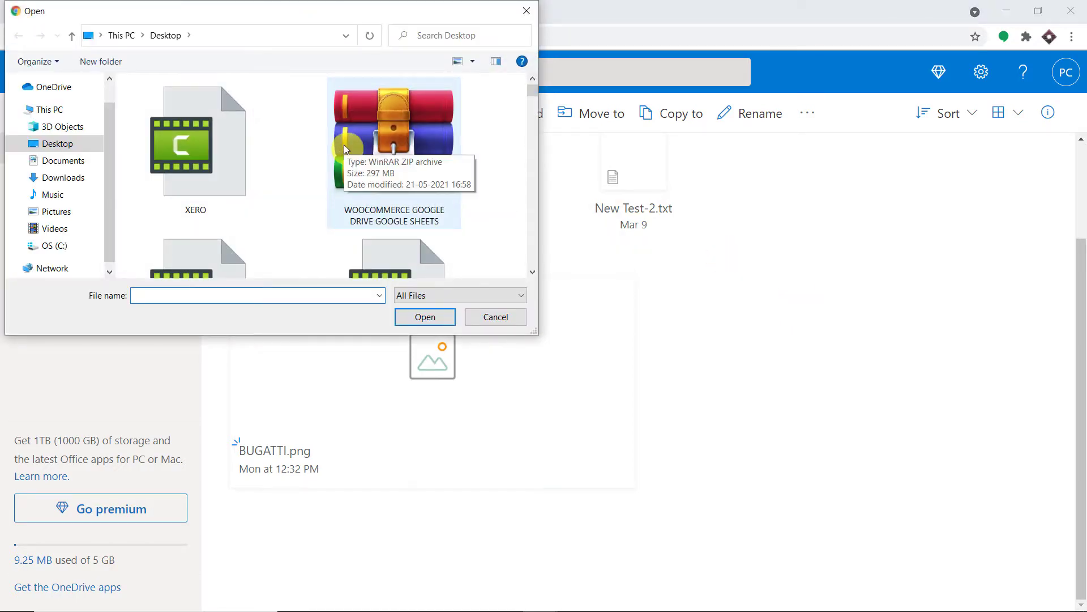
type("ferr")
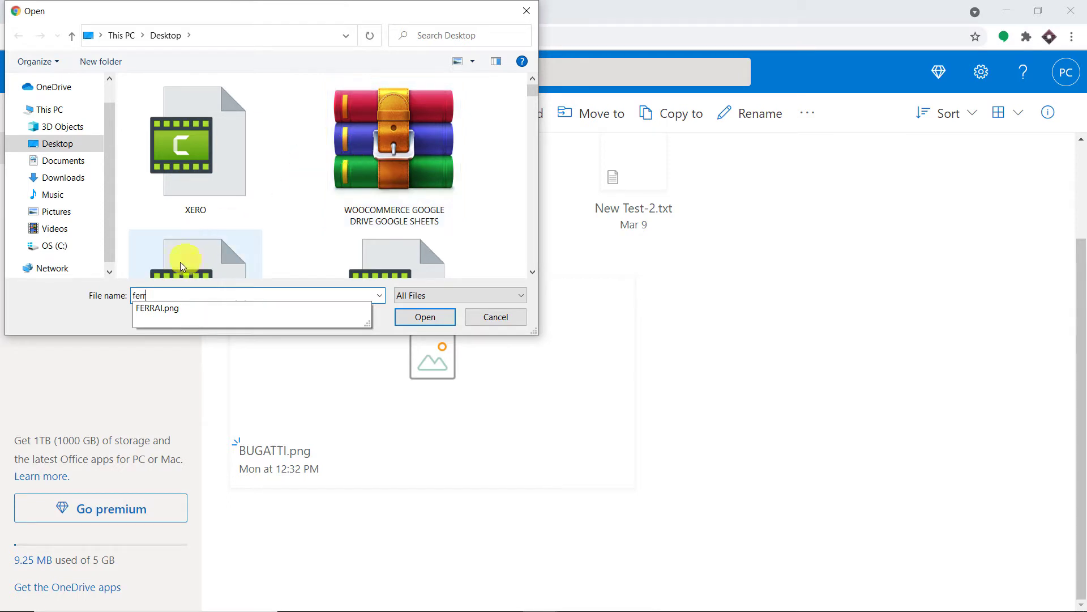
left_click(194, 311)
left_click(425, 317)
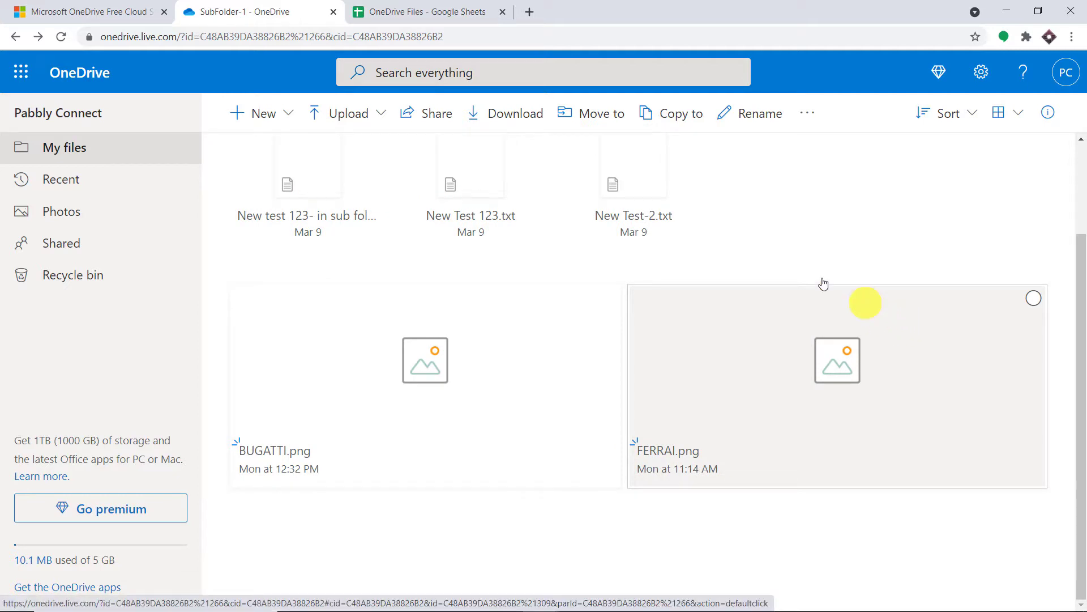
left_click(445, 5)
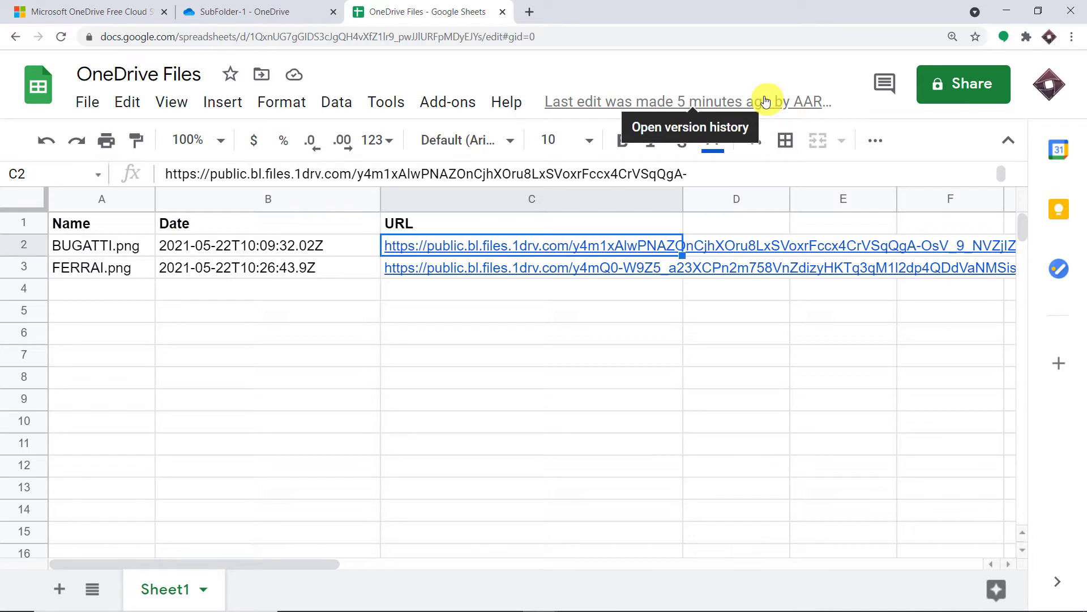
Go to pabbly.com in a new browser tab, sign in and open the Connect application
left_click(530, 12)
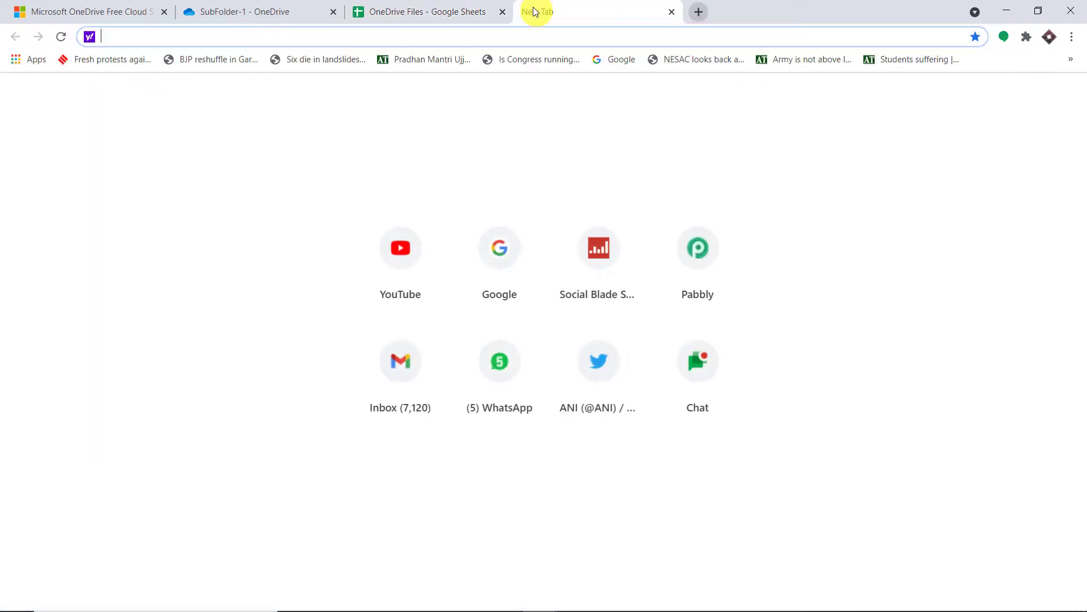
type("p")
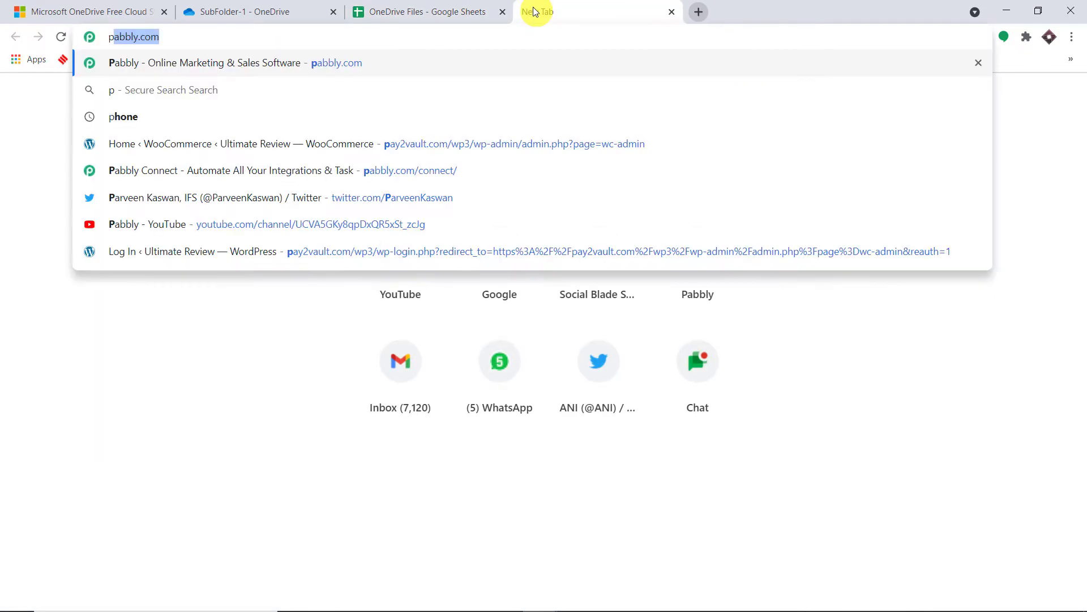
key("Return")
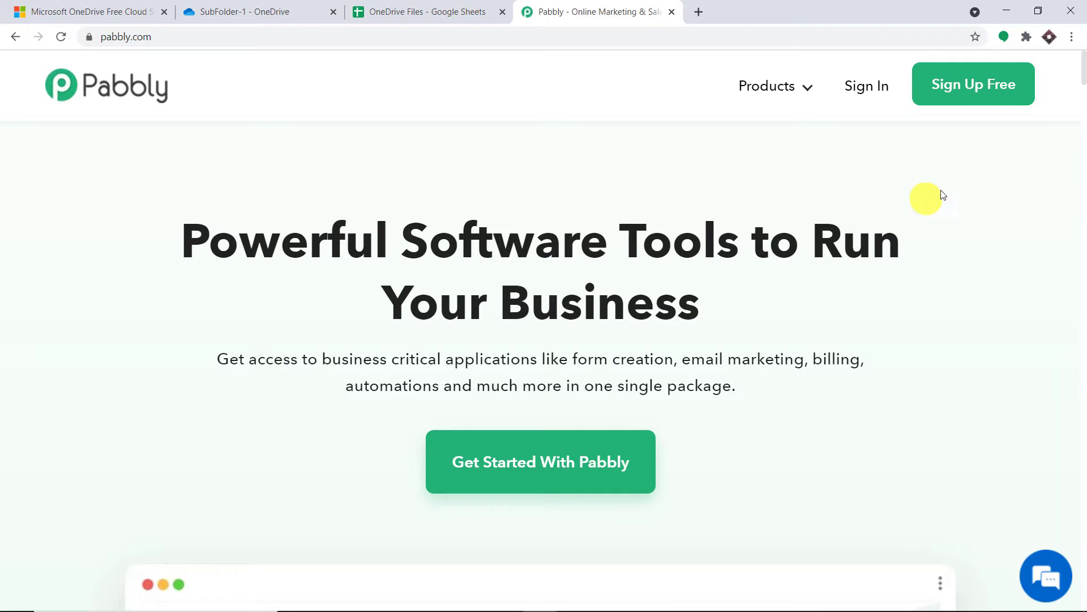
left_click(868, 84)
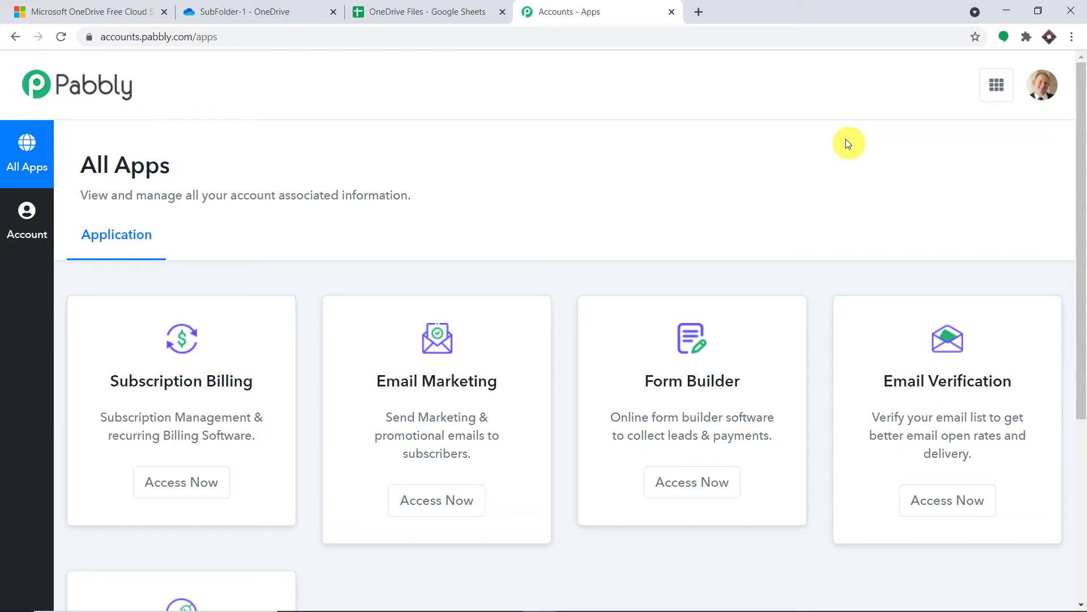
scroll(680, 206, "down", 5)
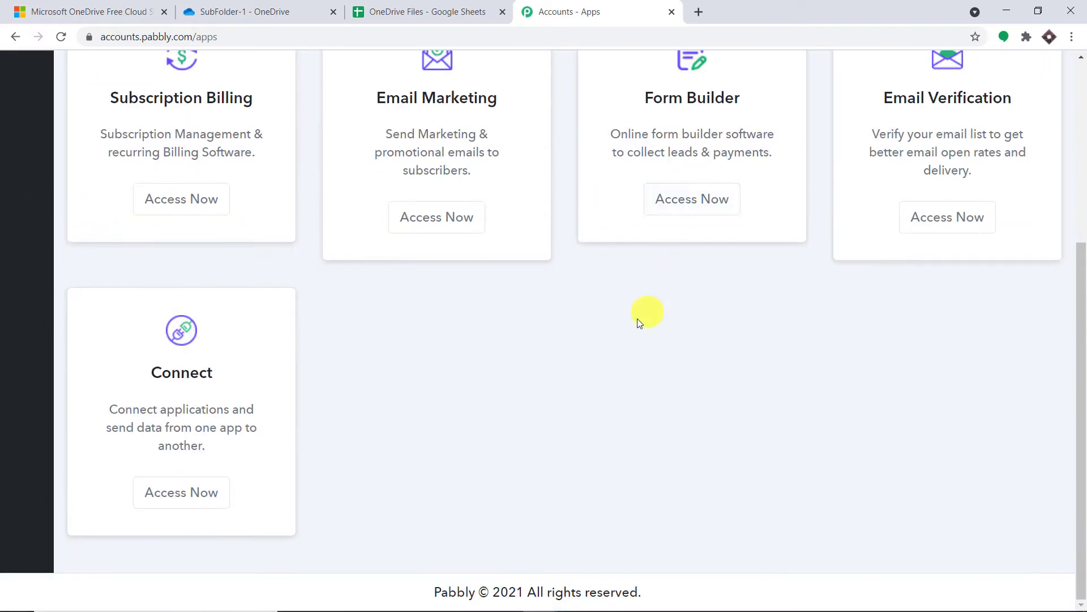
left_click(199, 488)
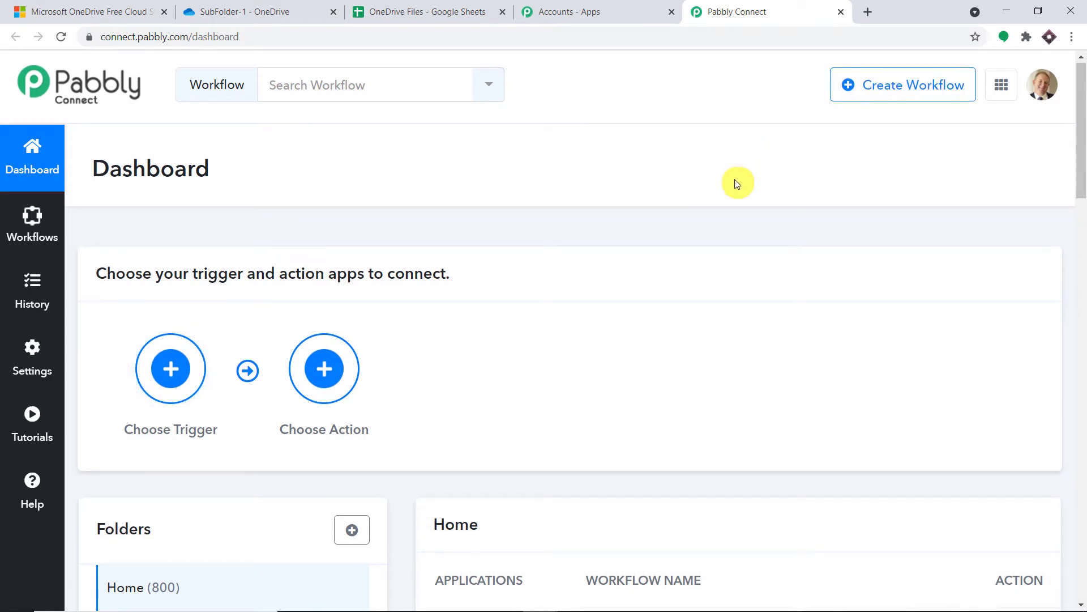
Turn off the existing OneDrive workflow in the Home folder of the dashboard
scroll(735, 187, "down", 5)
left_click(1006, 365)
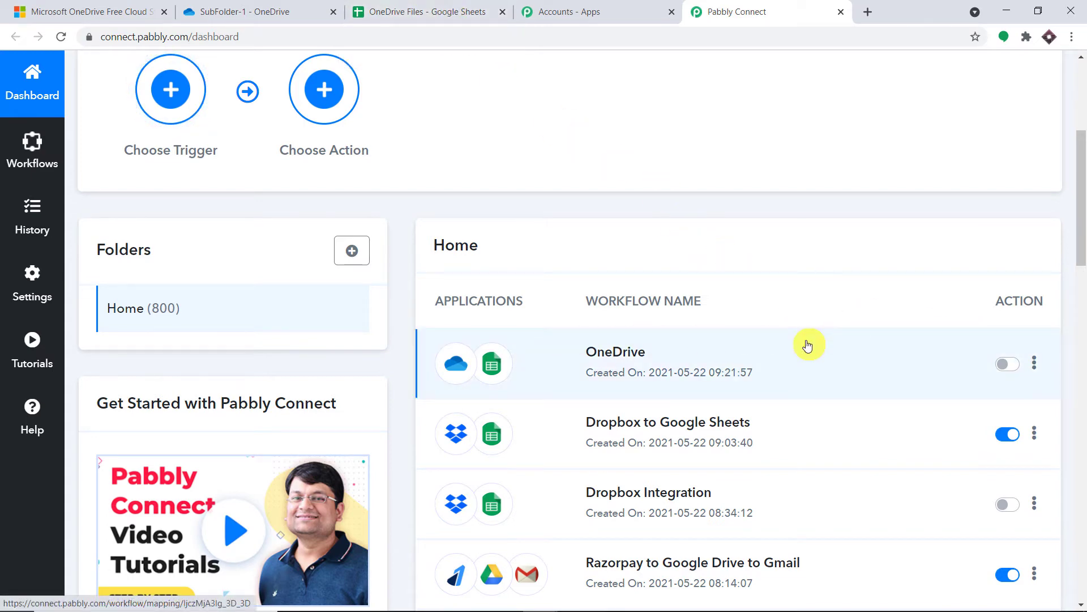
scroll(824, 307, "up", 5)
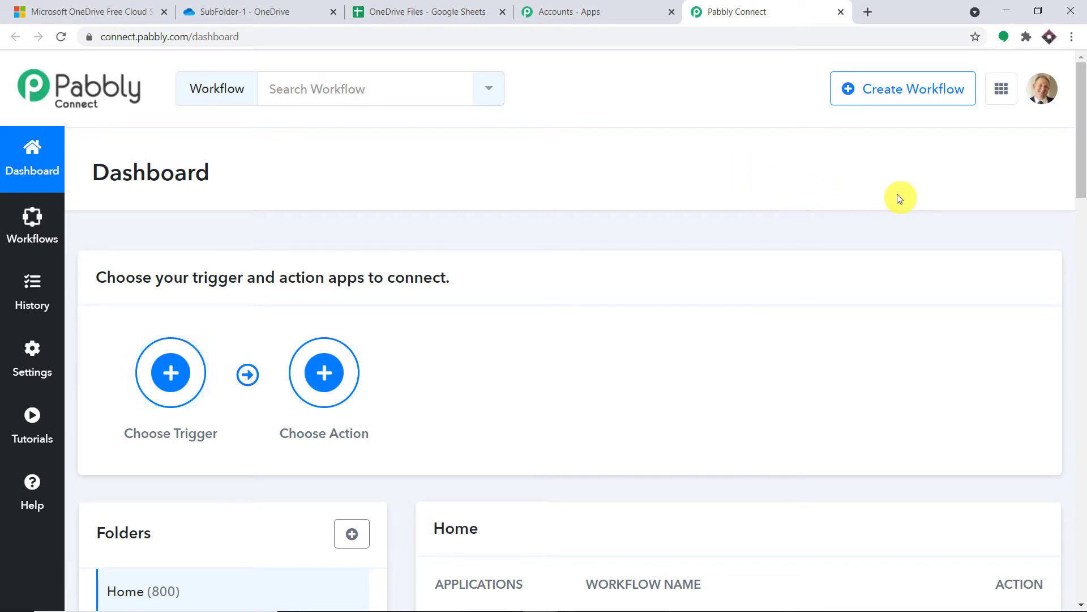
Create a new workflow named "OneDrive to Google Sheet"
left_click(899, 91)
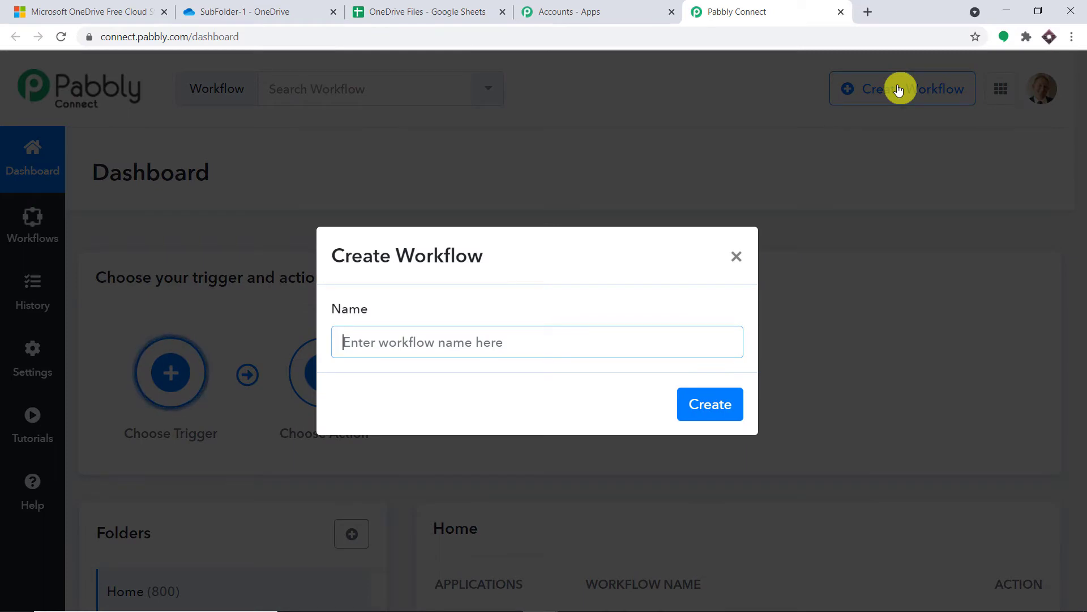
type("OneDrive to Google Sheet")
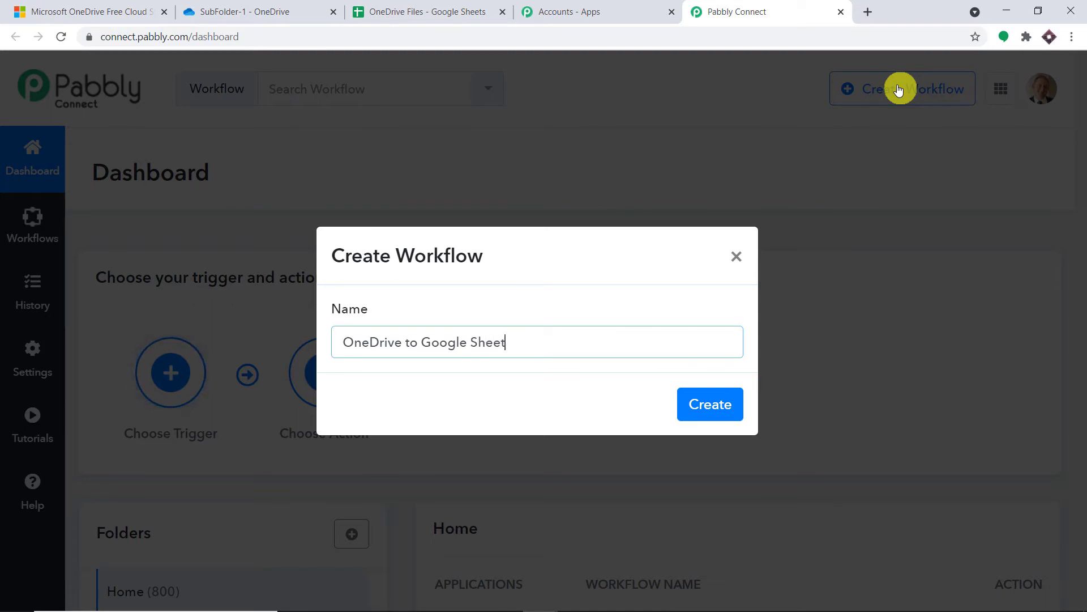
left_click(731, 402)
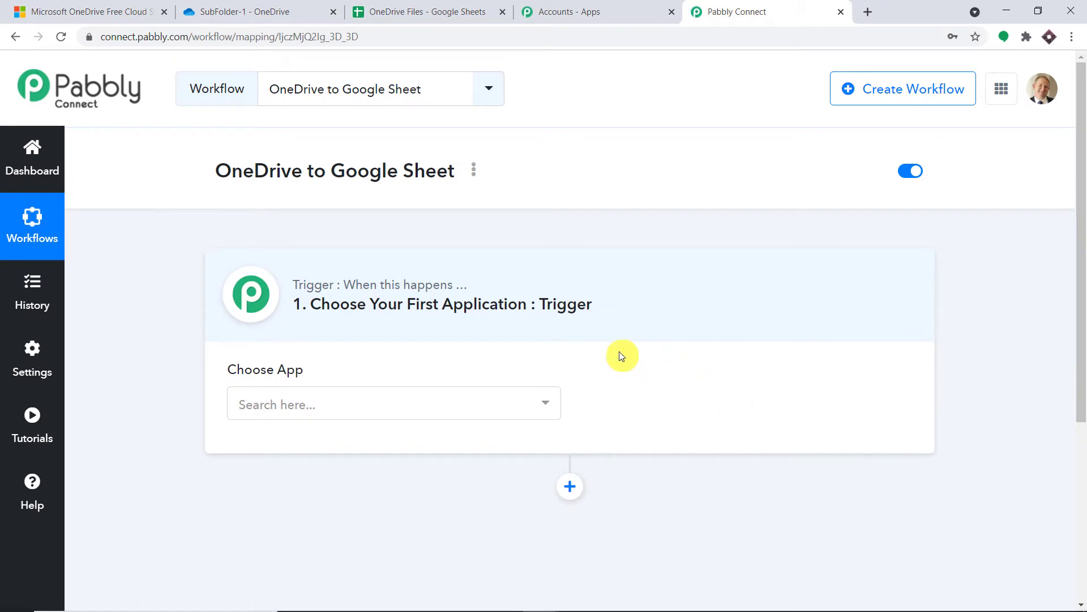
Set the trigger app to Microsoft OneDrive with New File as the trigger event
left_click(469, 405)
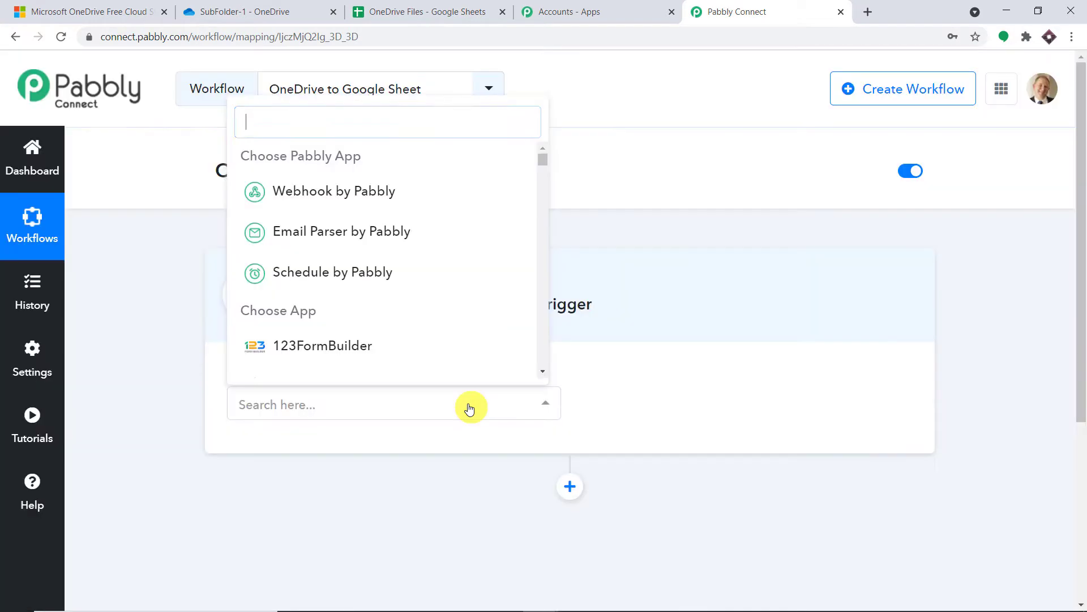
type("one")
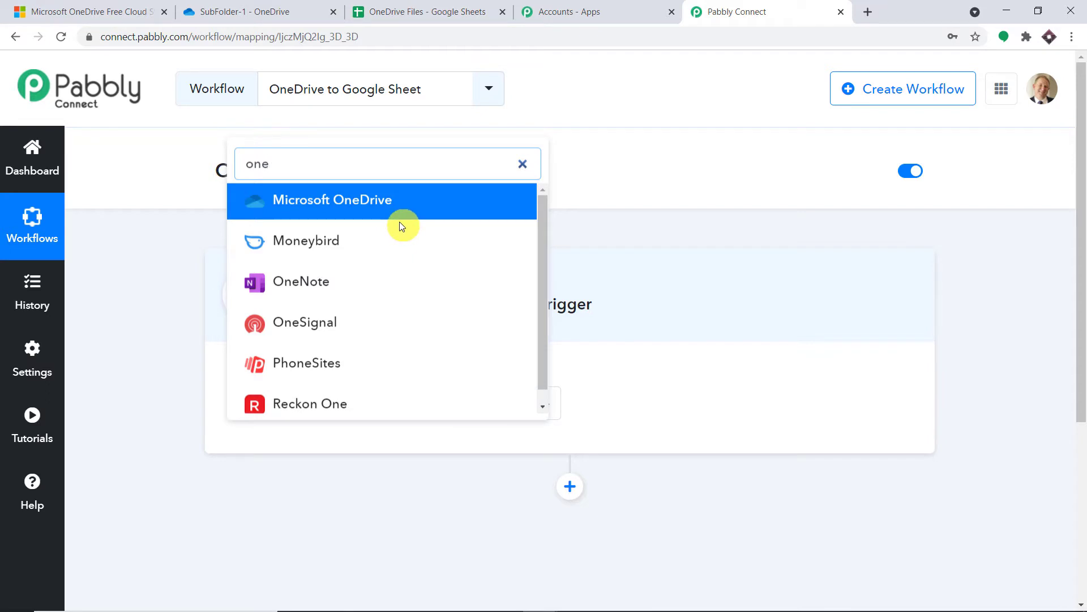
type("drive")
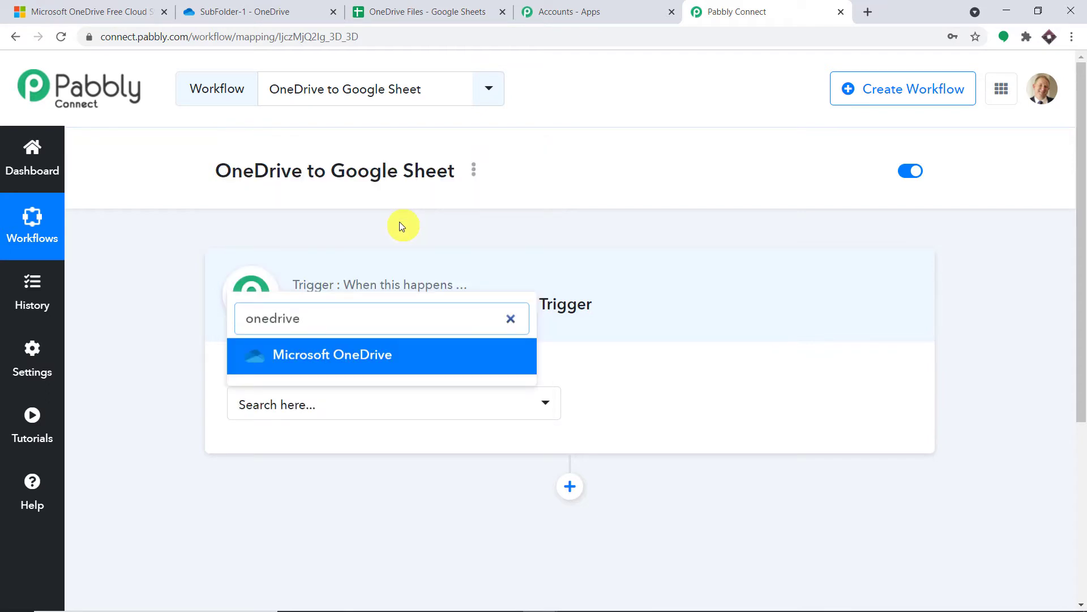
left_click(396, 354)
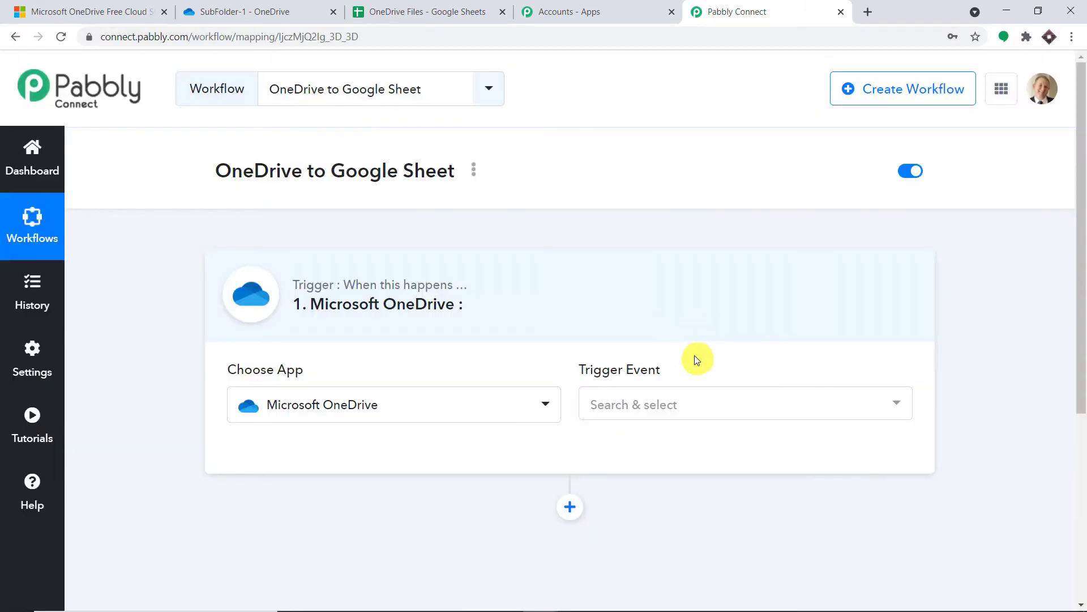
left_click(716, 406)
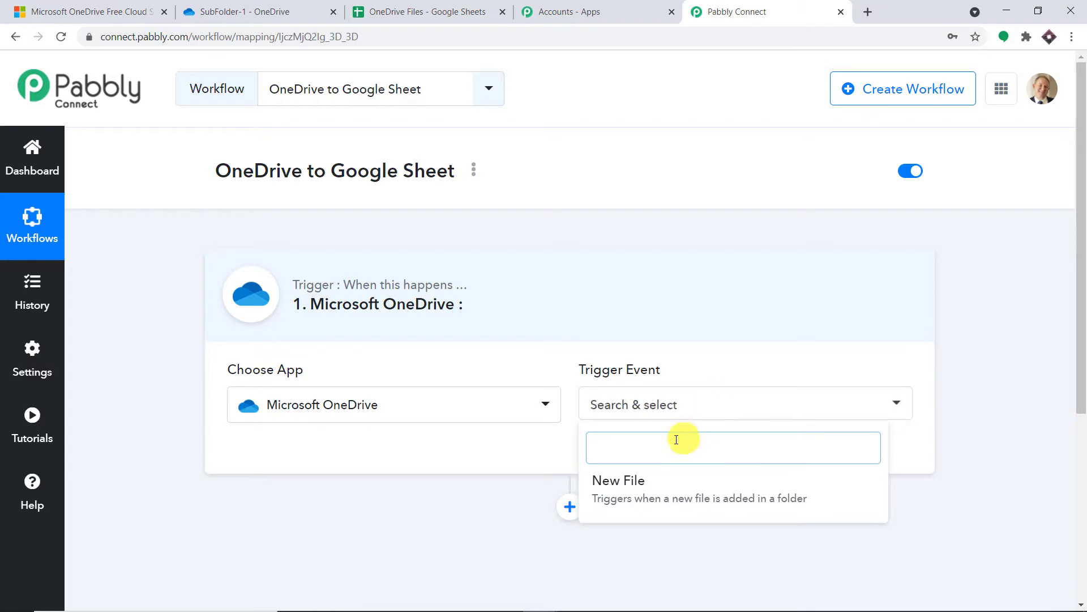
left_click(657, 494)
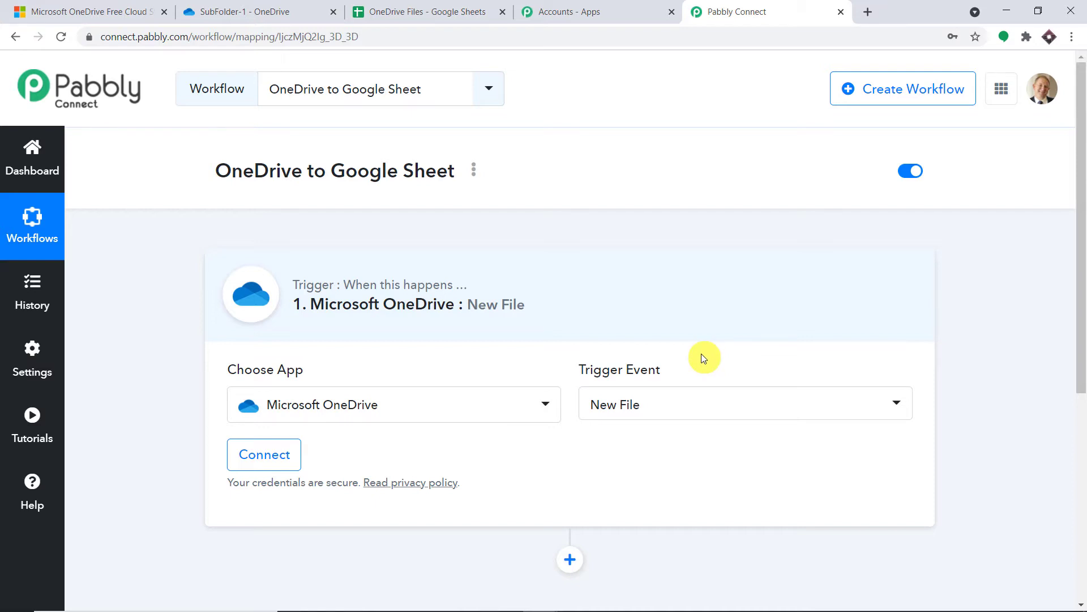
Review the trigger event options, view the Pabbly Forum help page and return to the workflow
scroll(699, 355, "down", 1)
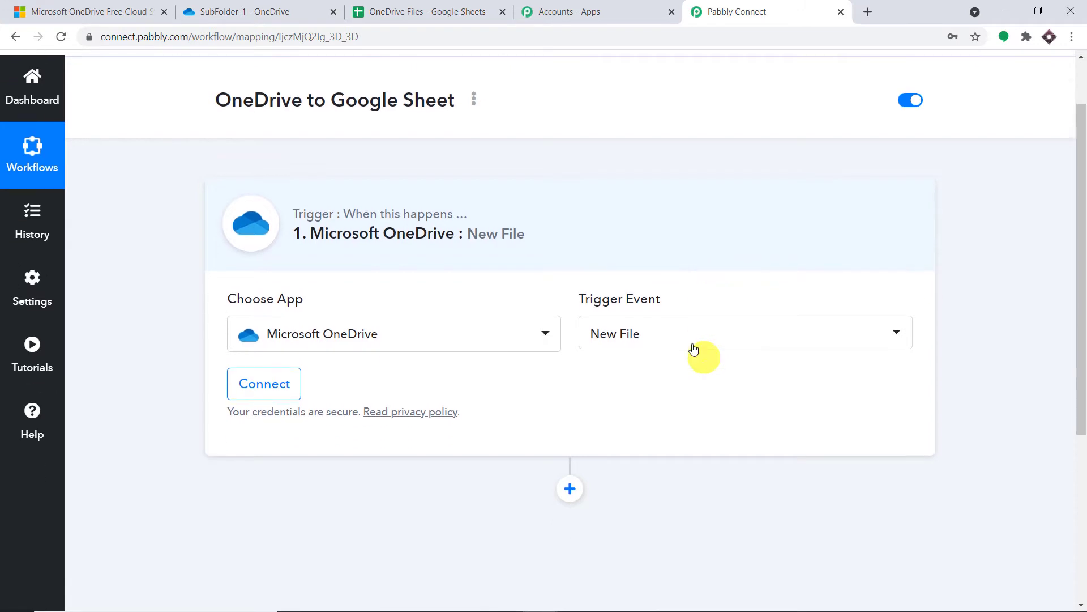
left_click(677, 334)
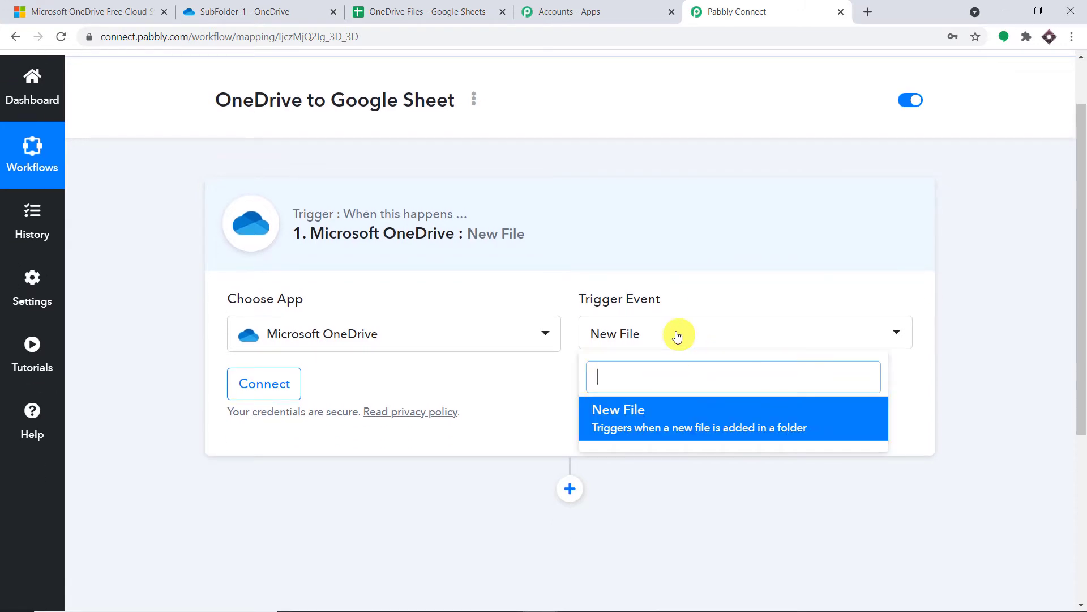
left_click(18, 421)
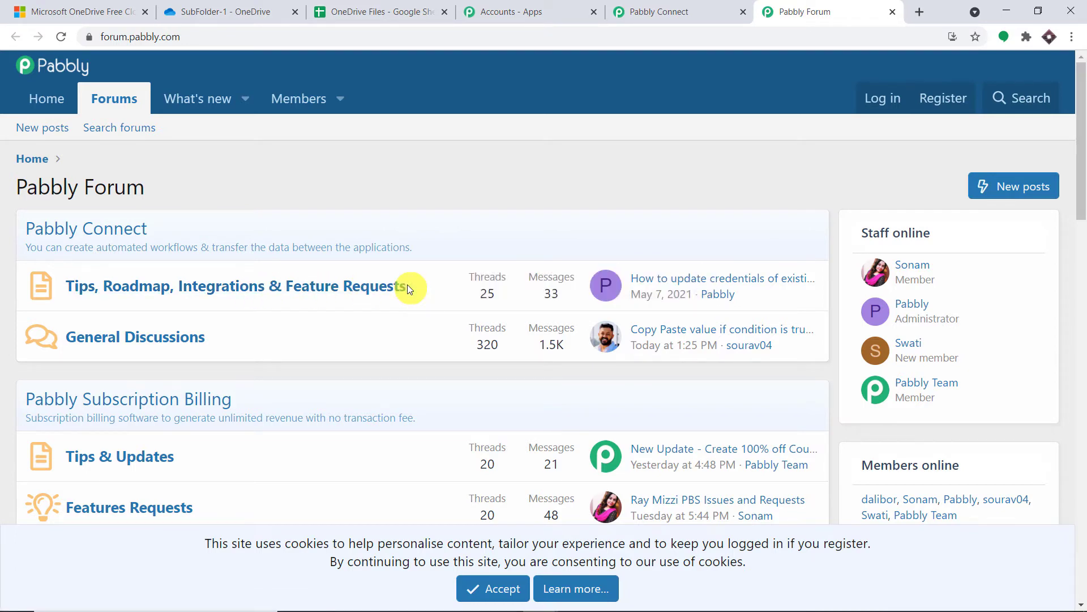
left_click(659, 12)
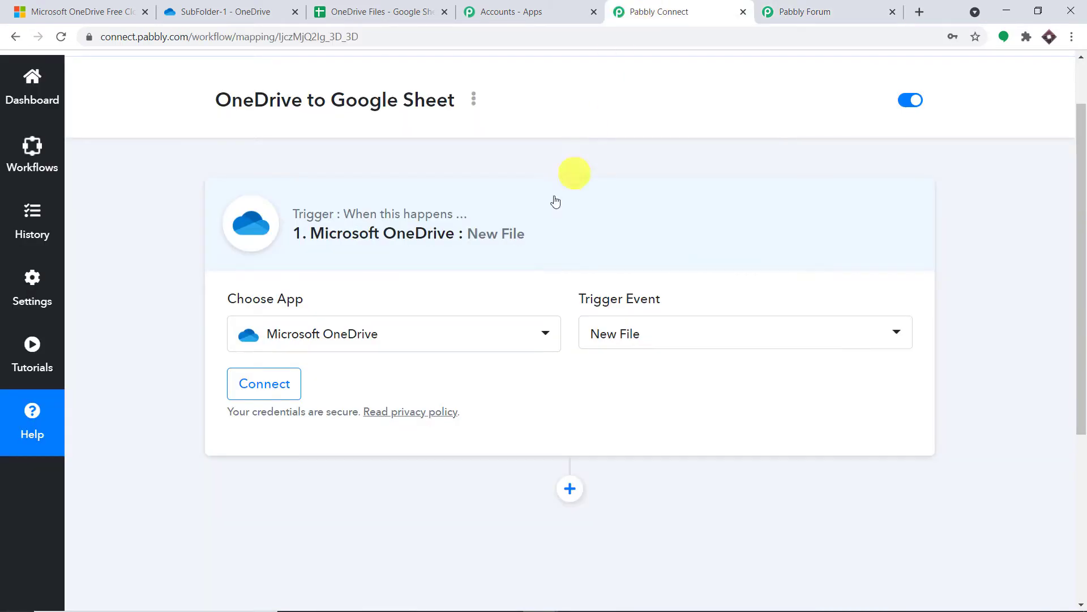
Connect the Microsoft OneDrive account through a new connection, granting Pabbly Connect the requested permissions
left_click(280, 385)
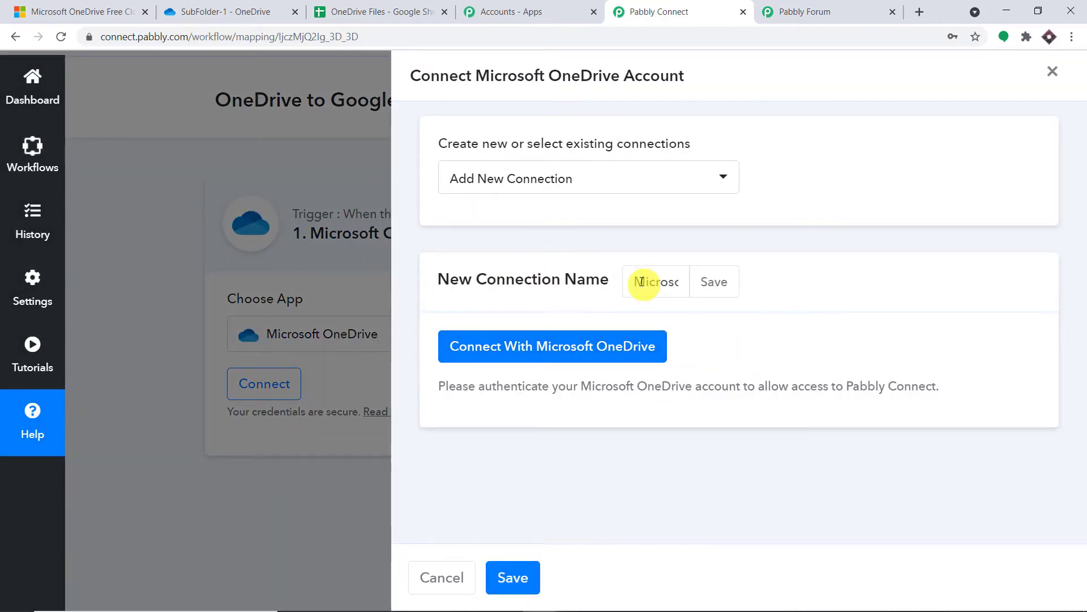
left_click(584, 346)
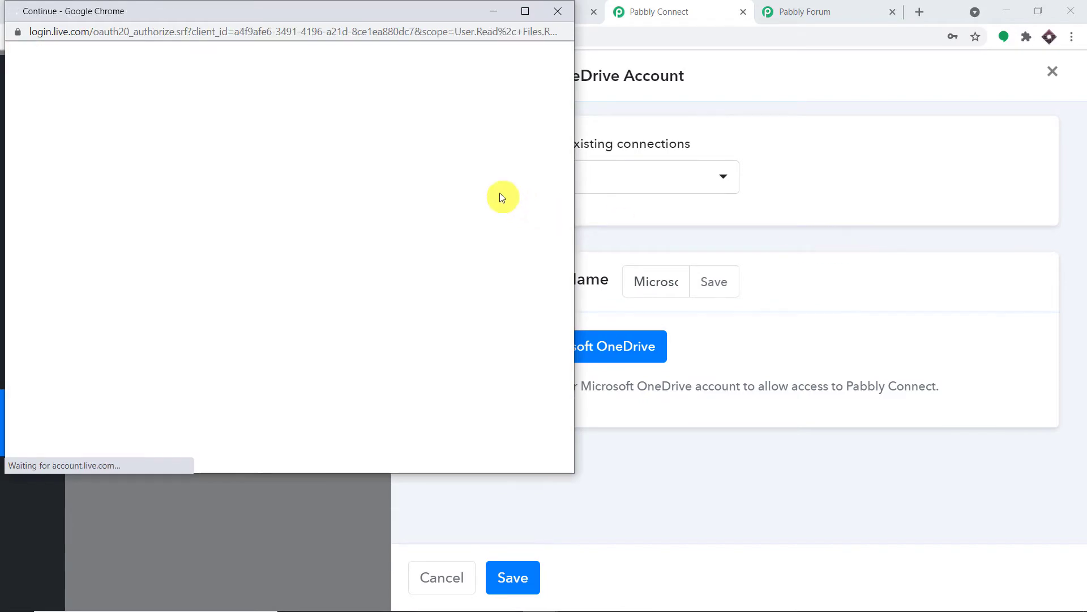
scroll(500, 196, "down", 10)
scroll(500, 196, "down", 10)
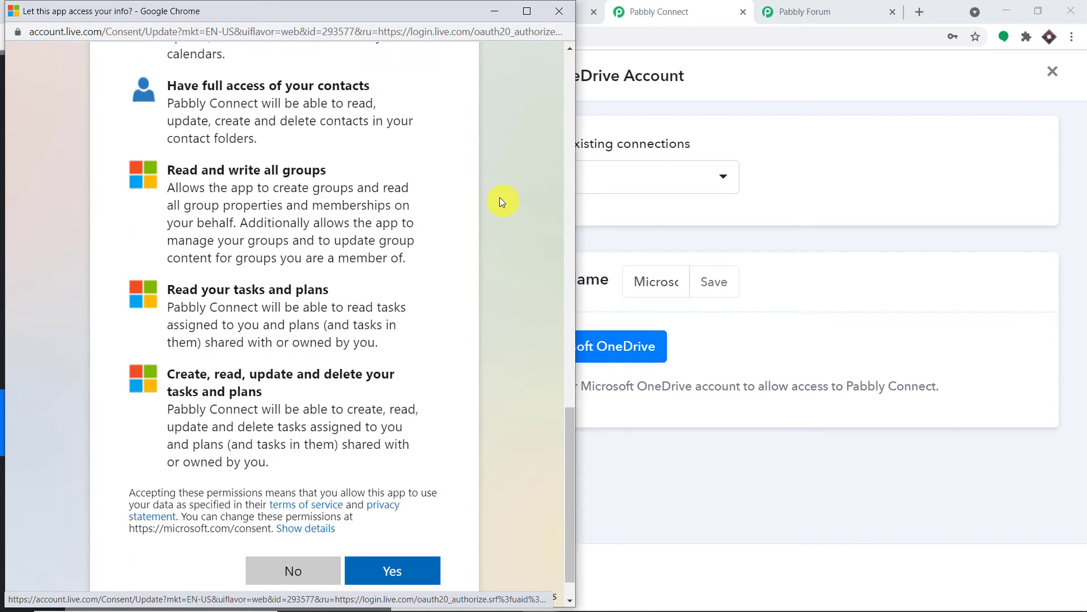
left_click(407, 523)
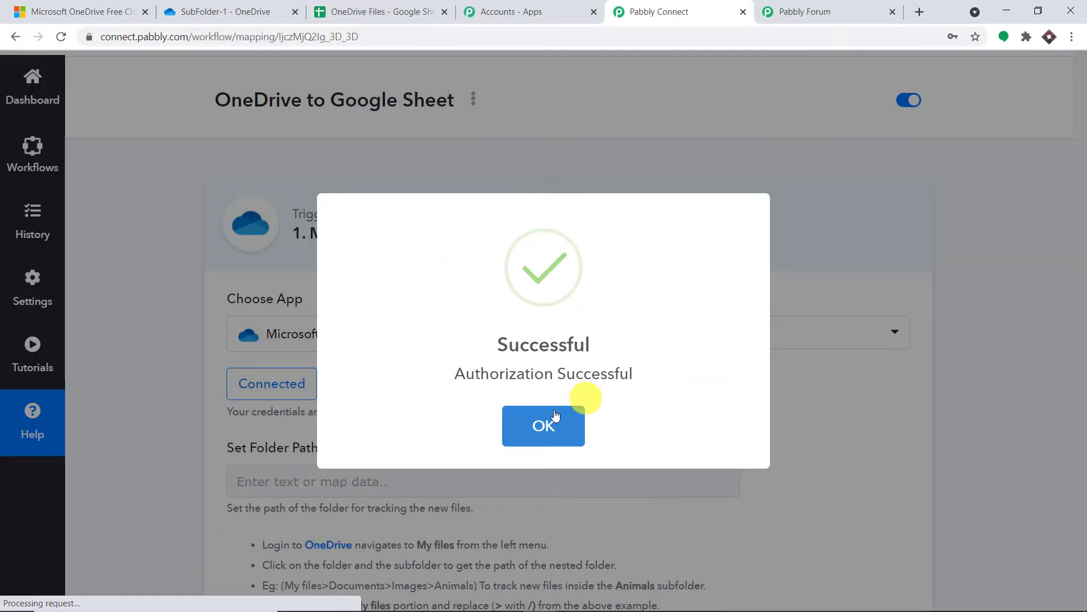
left_click(545, 424)
Select New File Created as the event type for the OneDrive trigger
scroll(601, 300, "down", 4)
scroll(600, 300, "down", 1)
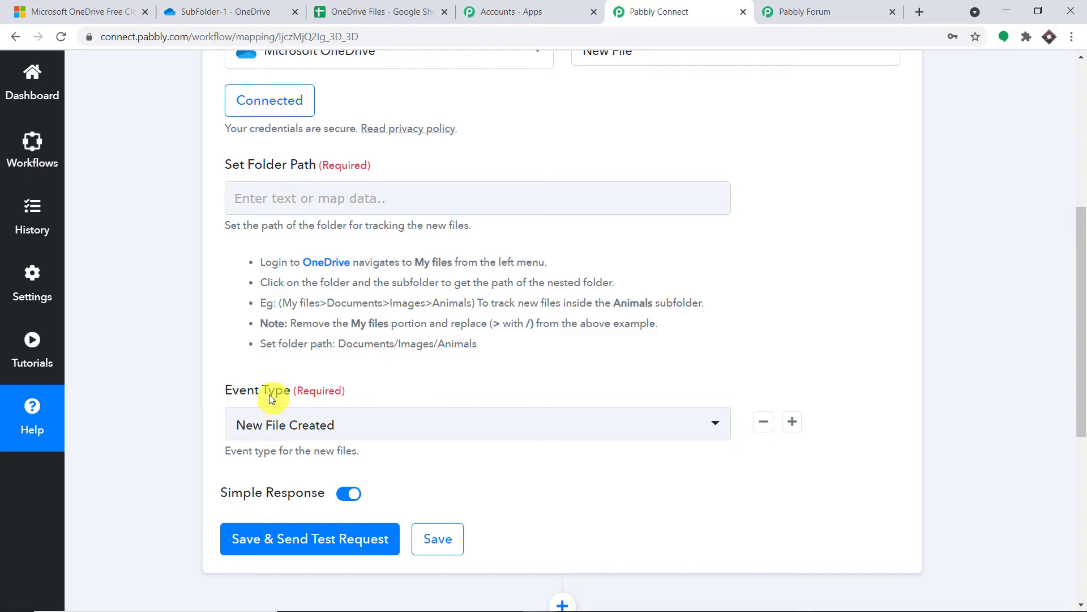
left_click(376, 432)
left_click(405, 408)
Switch to OneDrive, view the Welcome.jpg image in the Gdrive Dropbox folder and return to that folder through My files
scroll(424, 376, "up", 3)
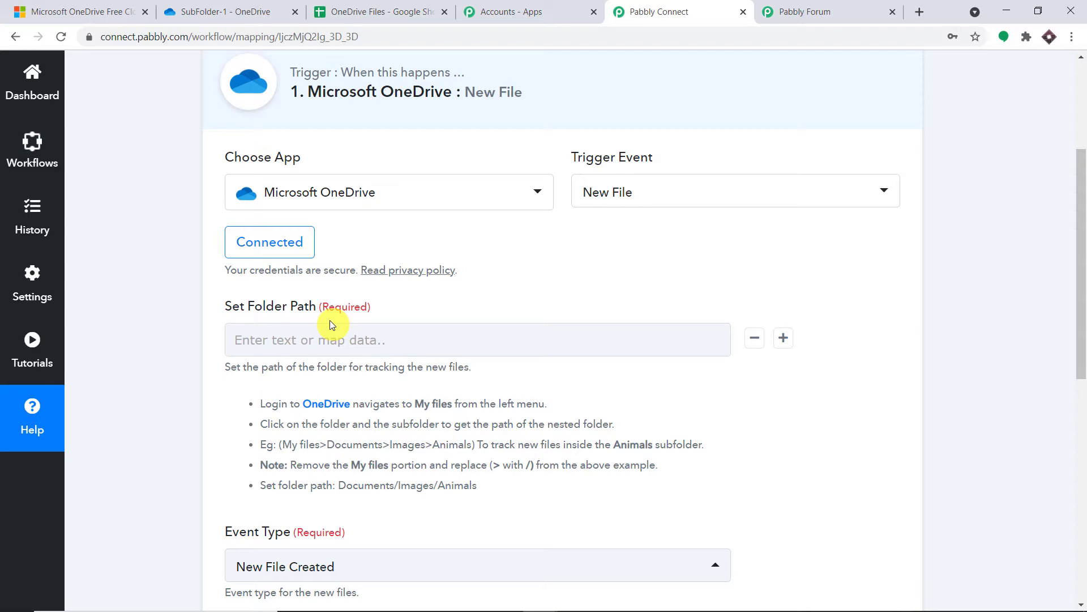
left_click(210, 10)
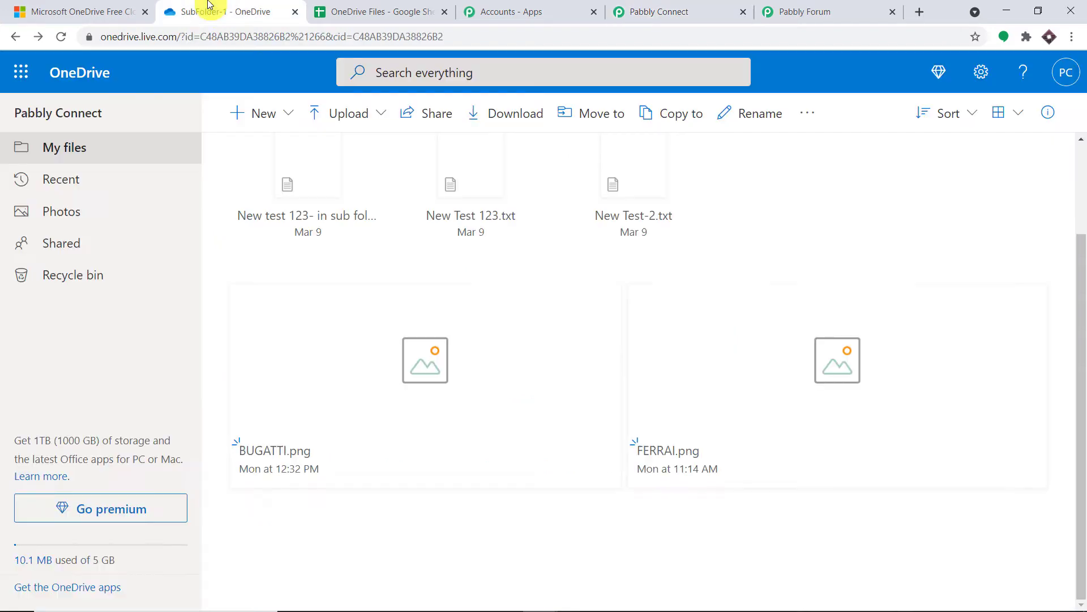
scroll(317, 216, "up", 2)
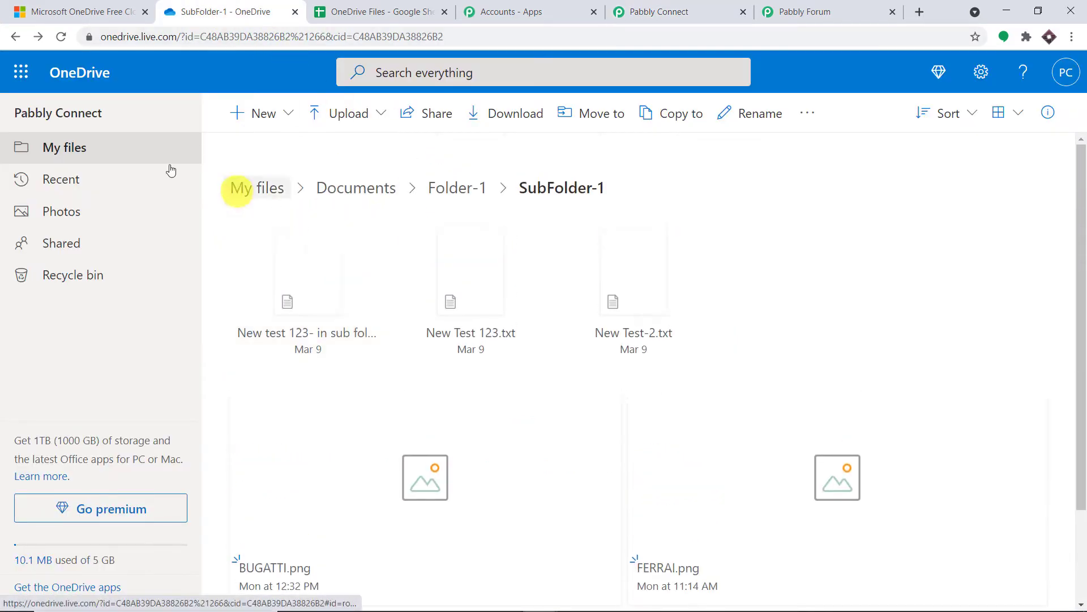
left_click(82, 147)
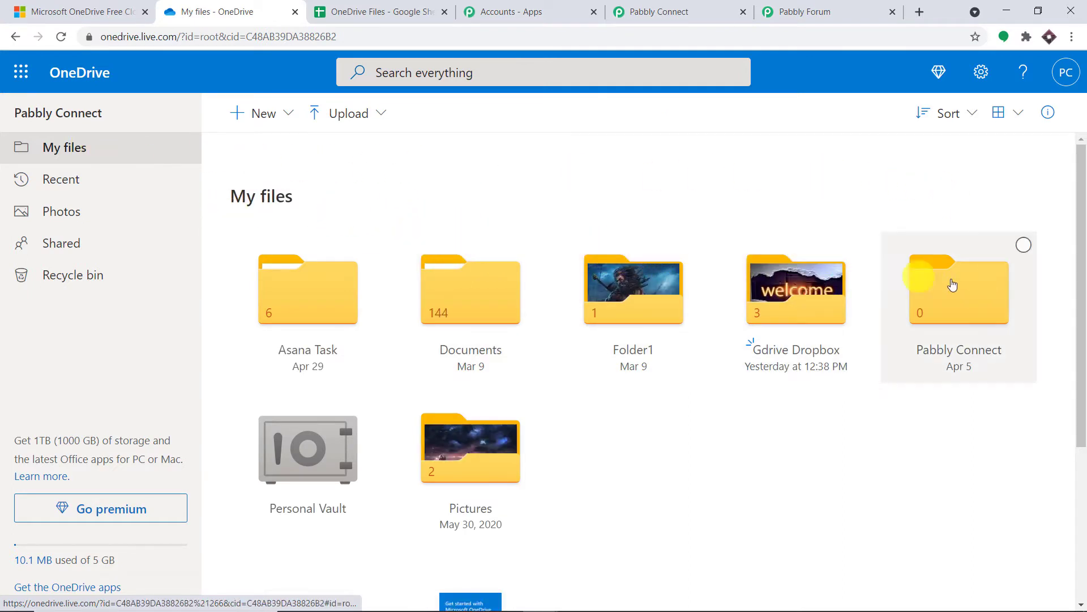
scroll(859, 299, "down", 1)
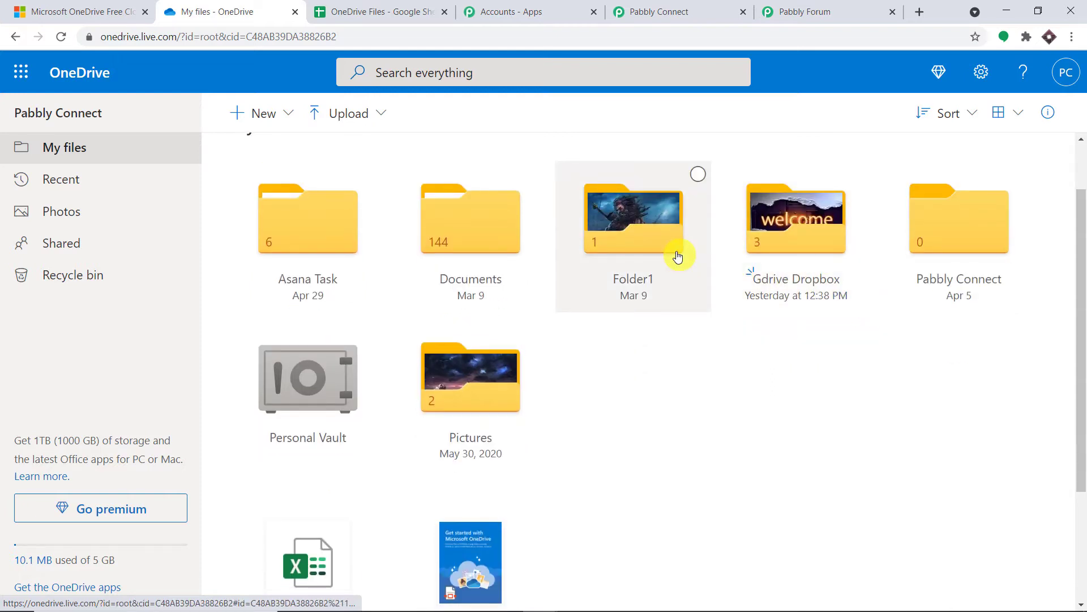
left_click(821, 240)
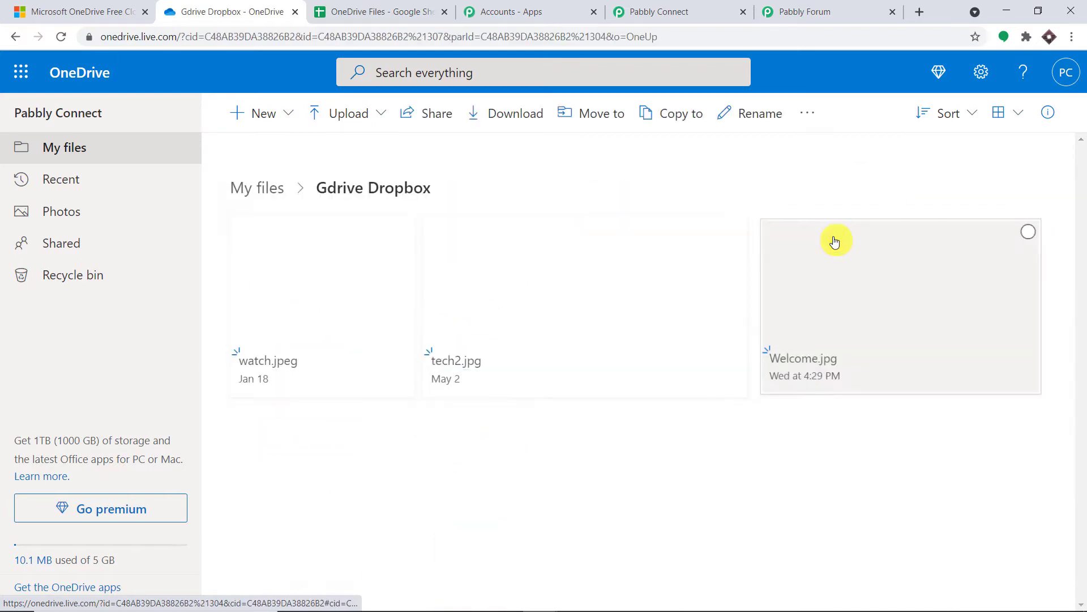
left_click(818, 239)
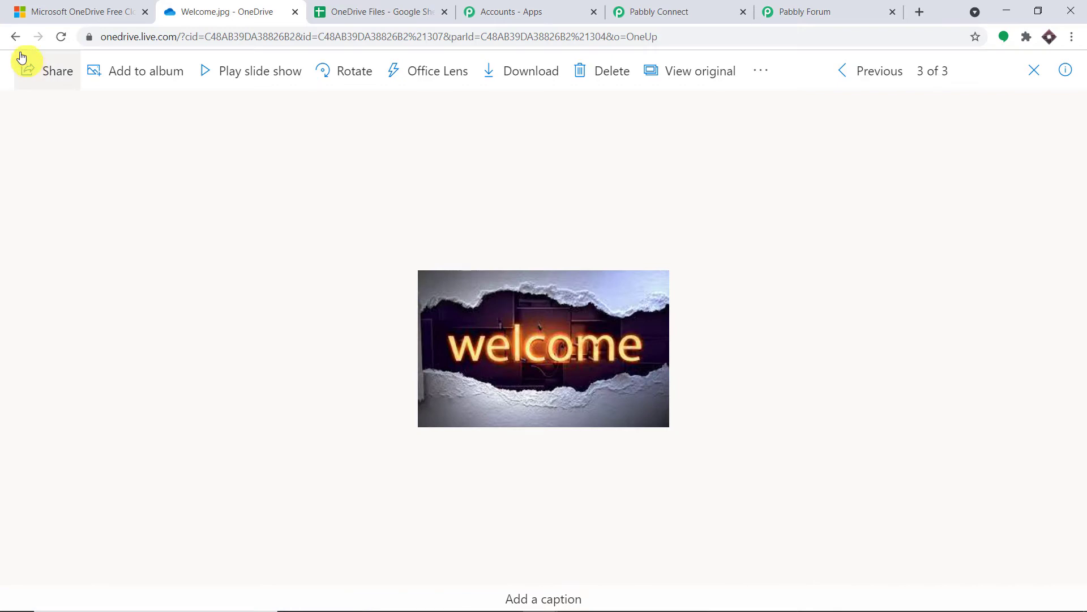
left_click(12, 41)
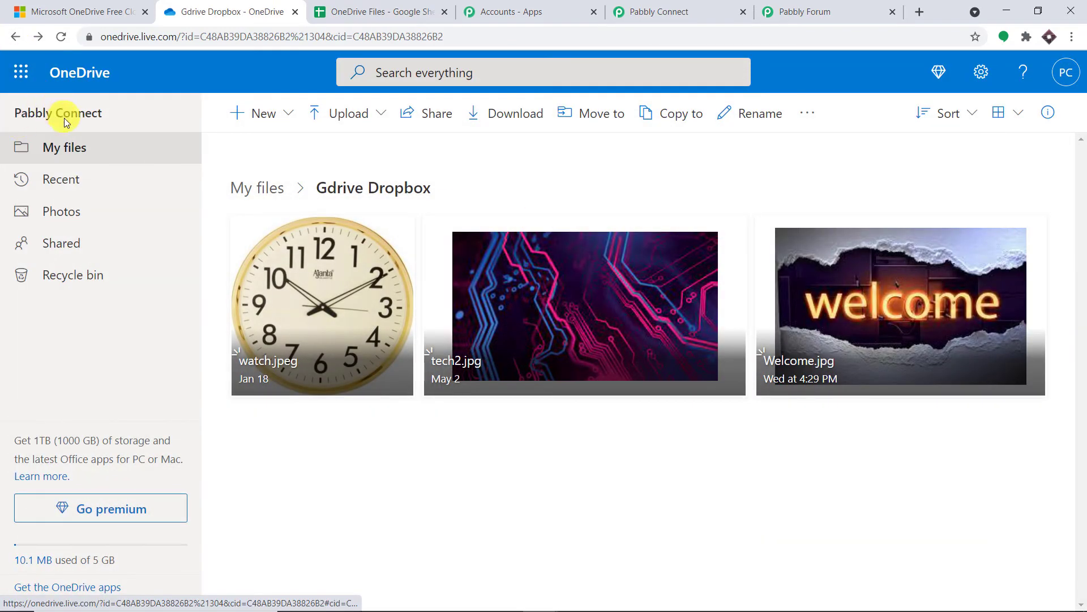
left_click(73, 148)
left_click(804, 299)
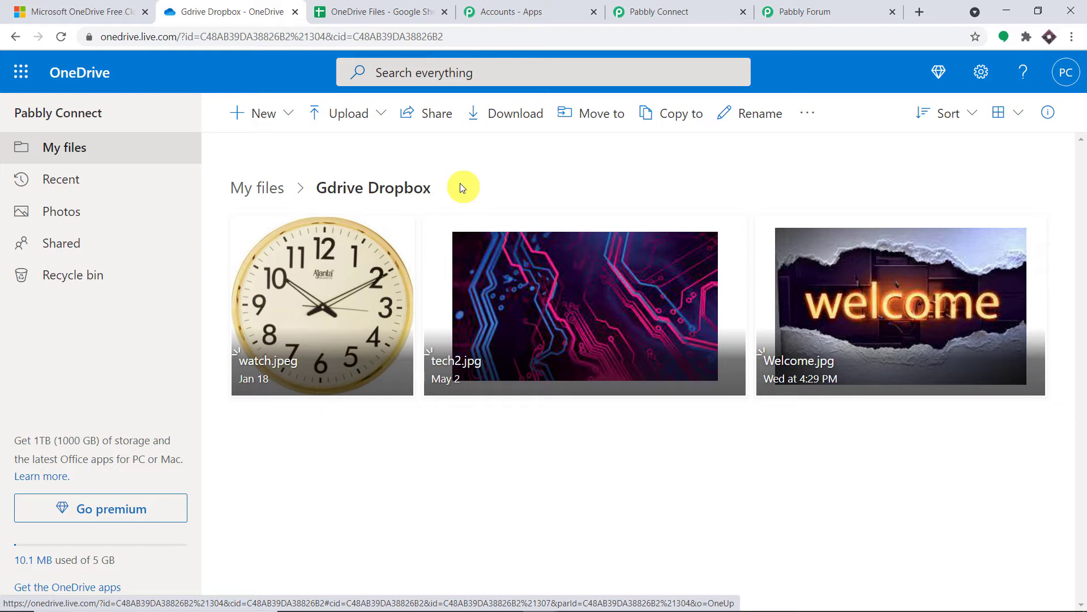
Open Notepad, write the folder path Gdrive Dropbox and copy it
key("super+r")
key("Return")
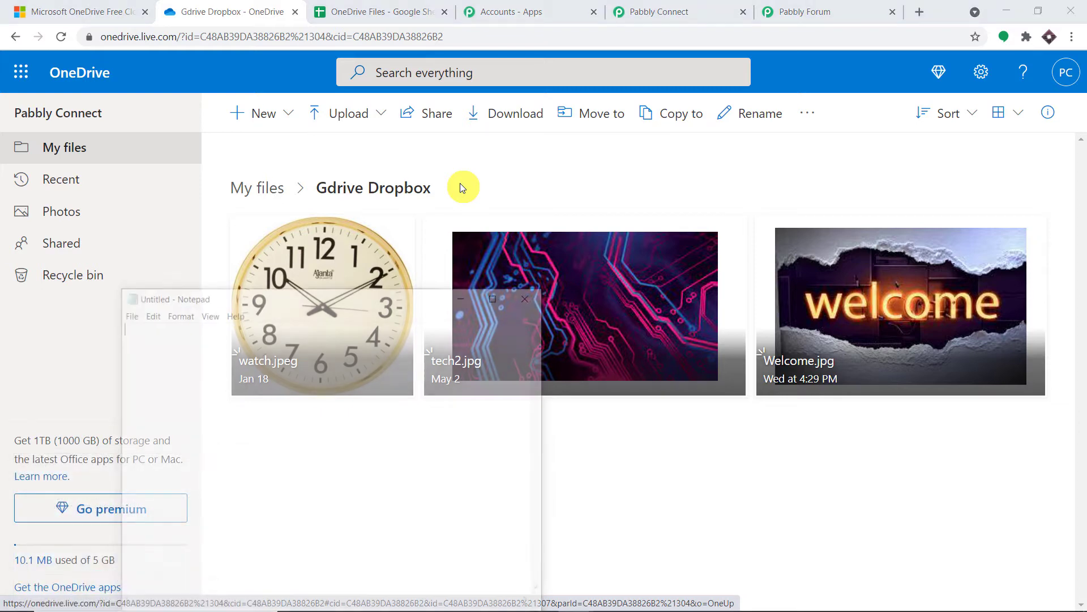
type("Gdrive ")
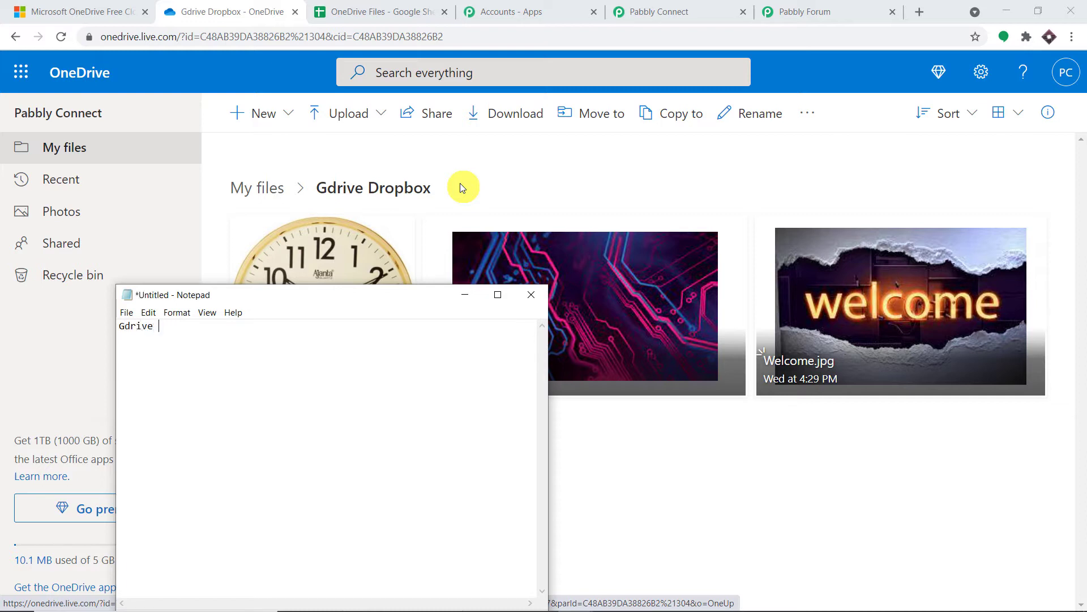
type("Dropbox")
left_click_drag(210, 328, 119, 332)
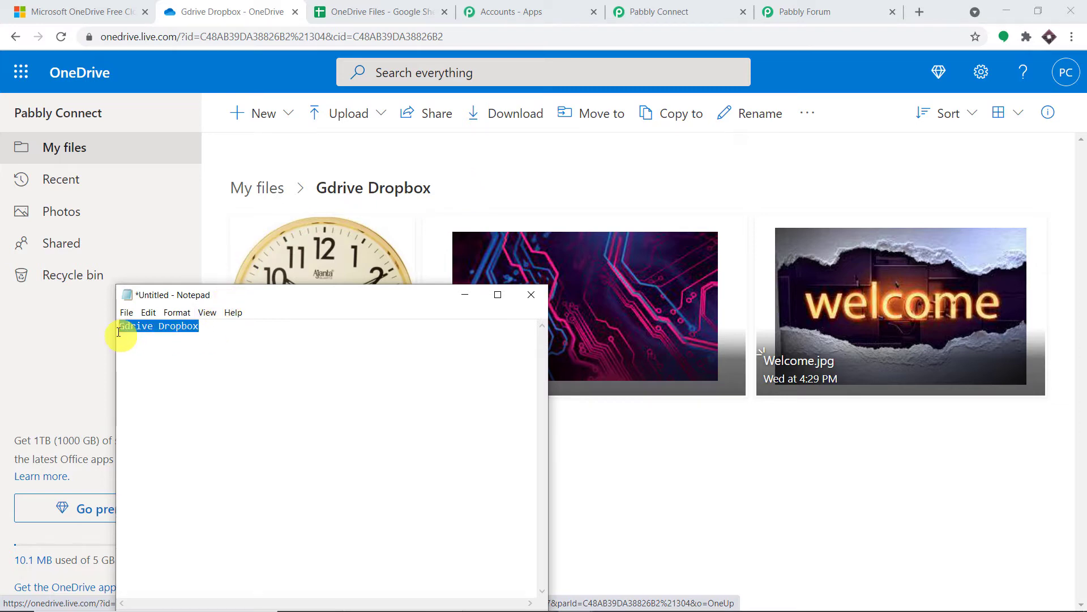
right_click(118, 332)
left_click(170, 365)
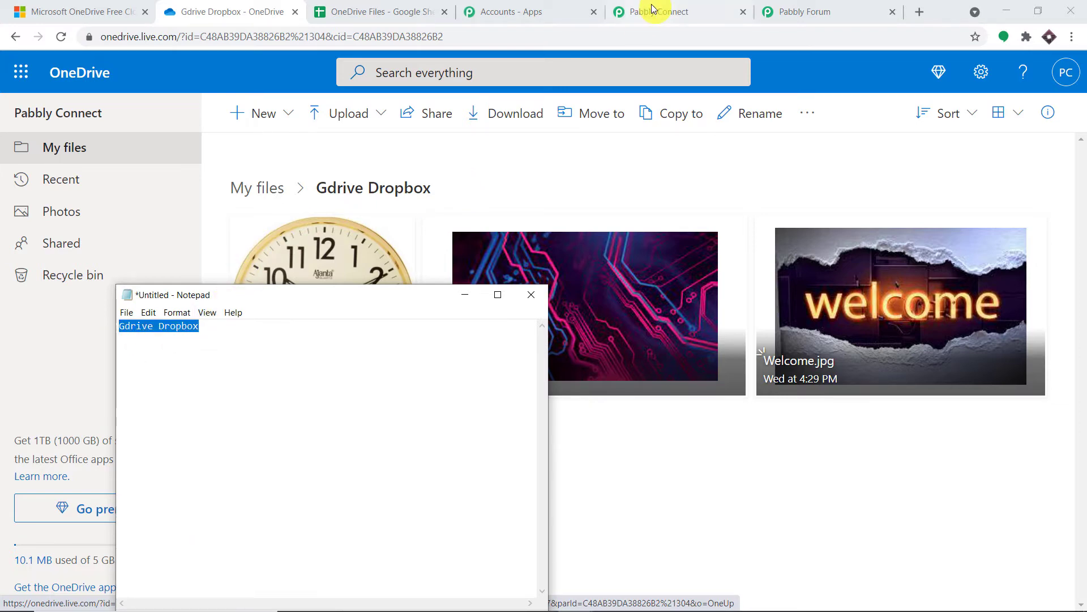
Set the OneDrive trigger's folder path to Gdrive Dropbox in the Pabbly Connect workflow
left_click(652, 8)
left_click(329, 334)
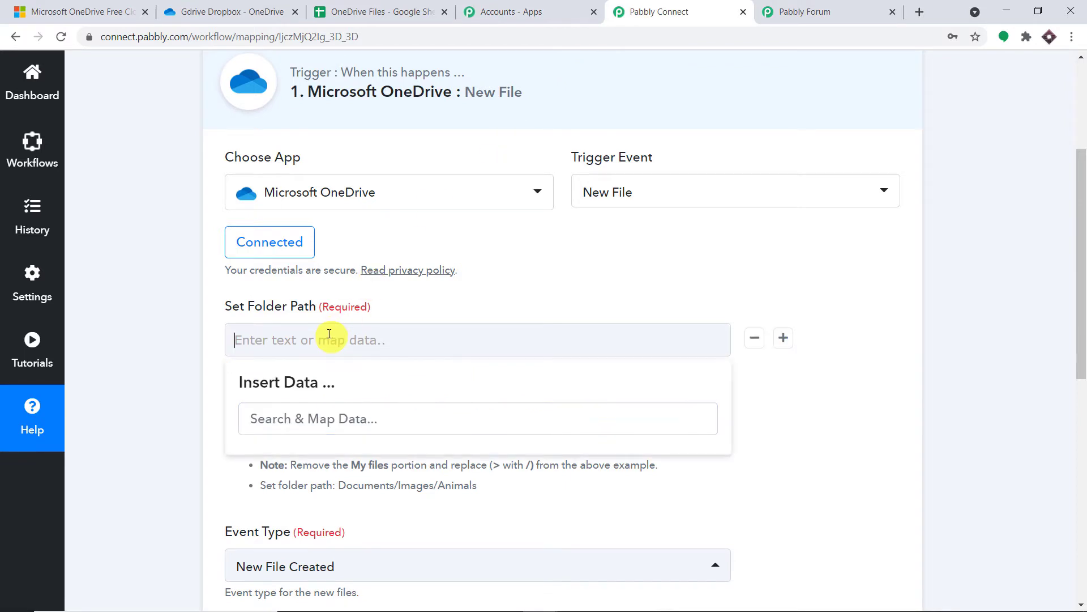
key("ctrl+v")
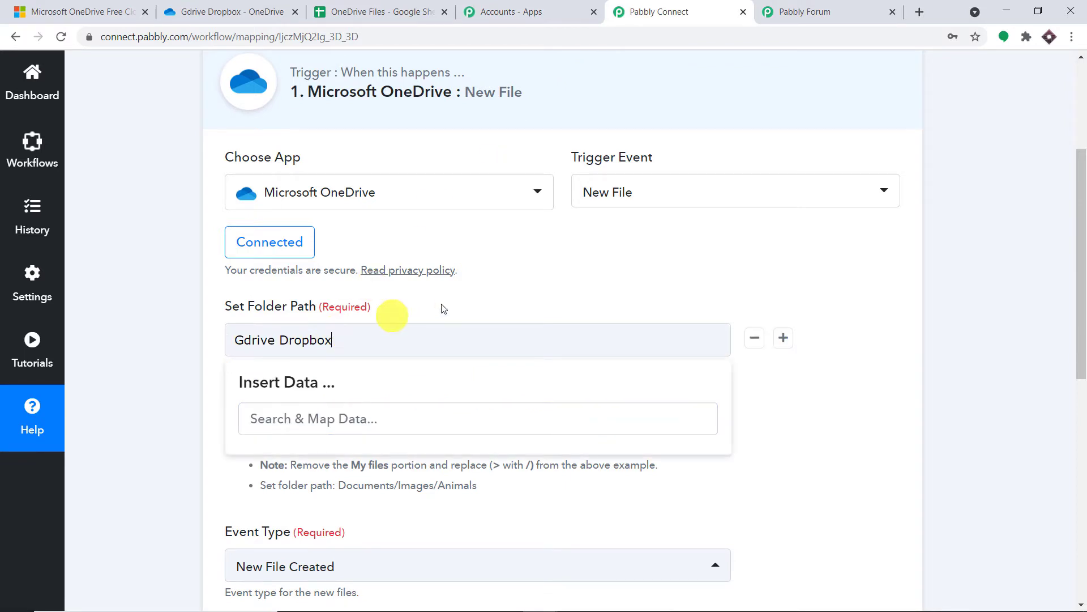
left_click(495, 294)
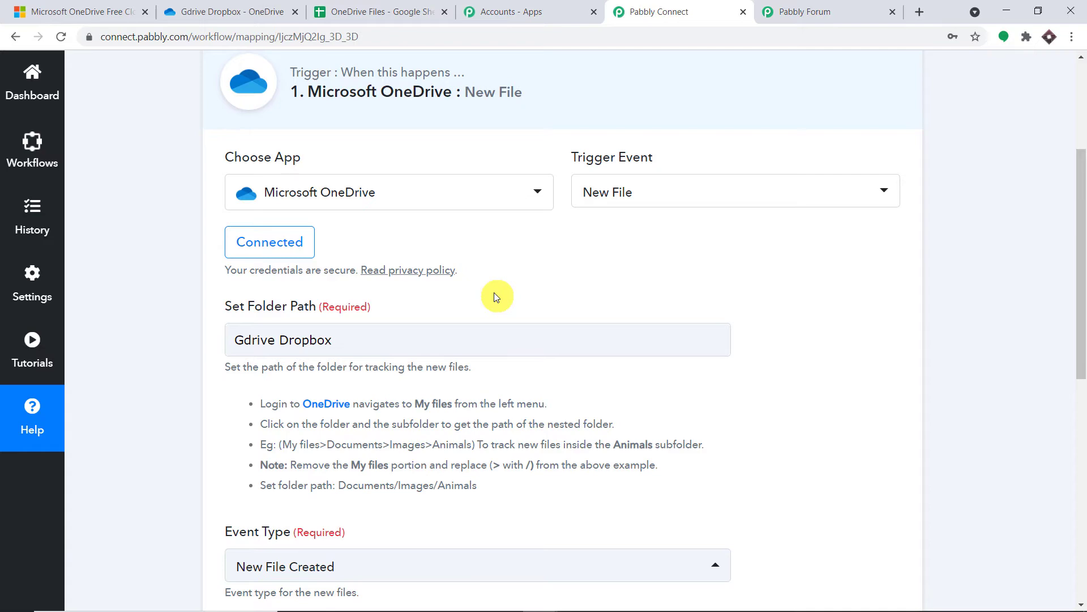
Switch to OneDrive and open the nested folder SubFolder-1 inside Documents and Folder-1
left_click(256, 12)
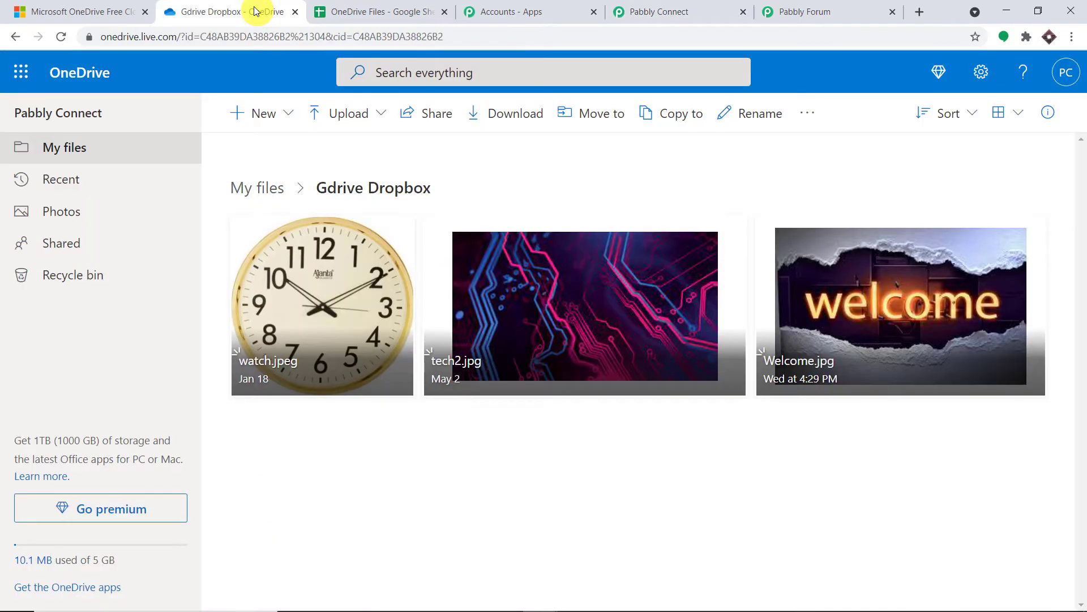
left_click(269, 184)
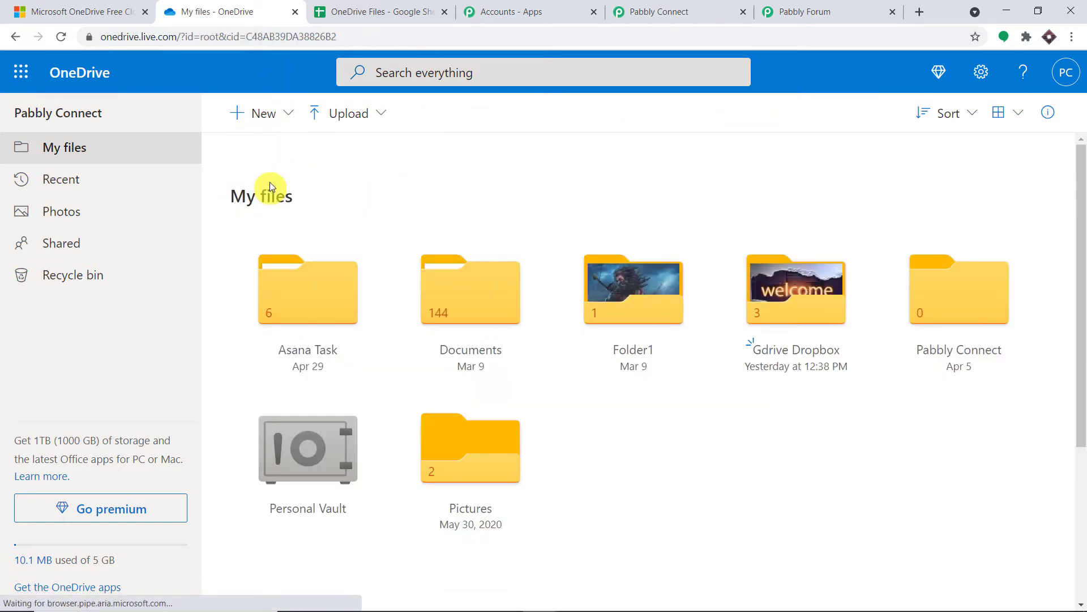
left_click(464, 298)
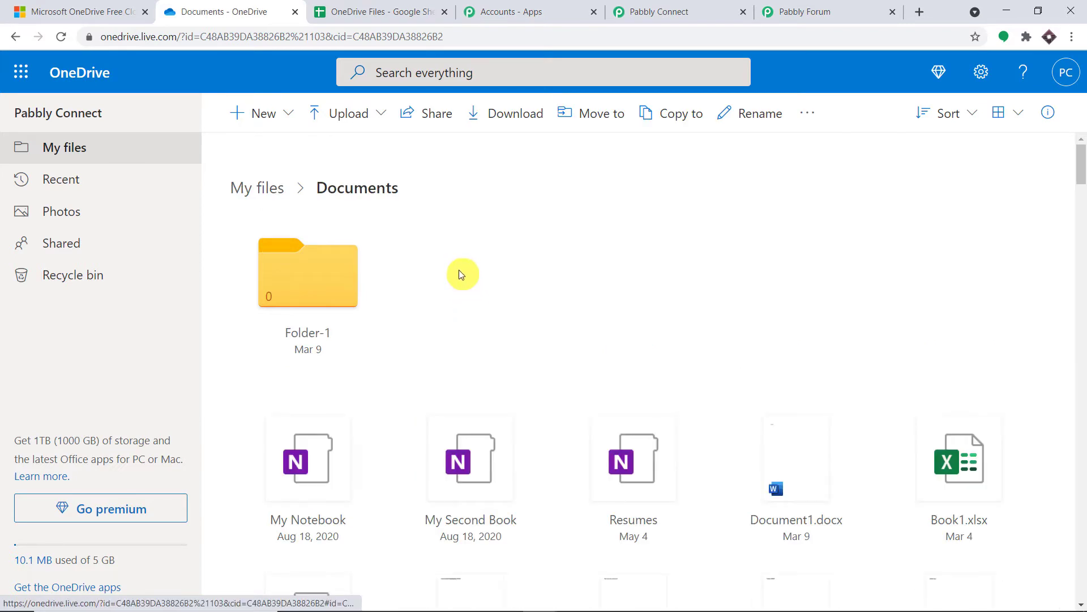
left_click(341, 276)
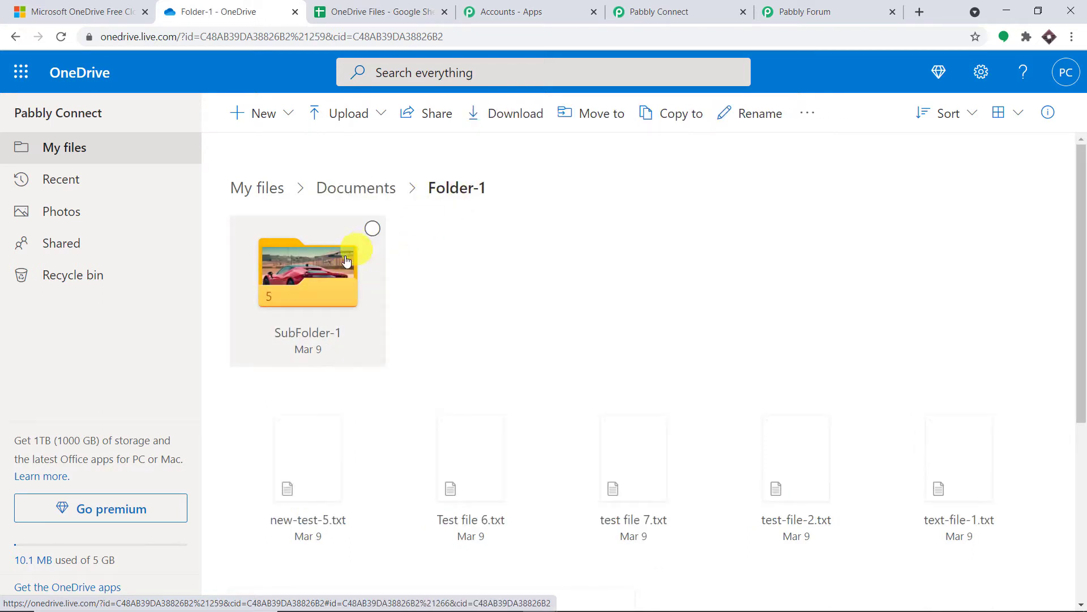
left_click(333, 285)
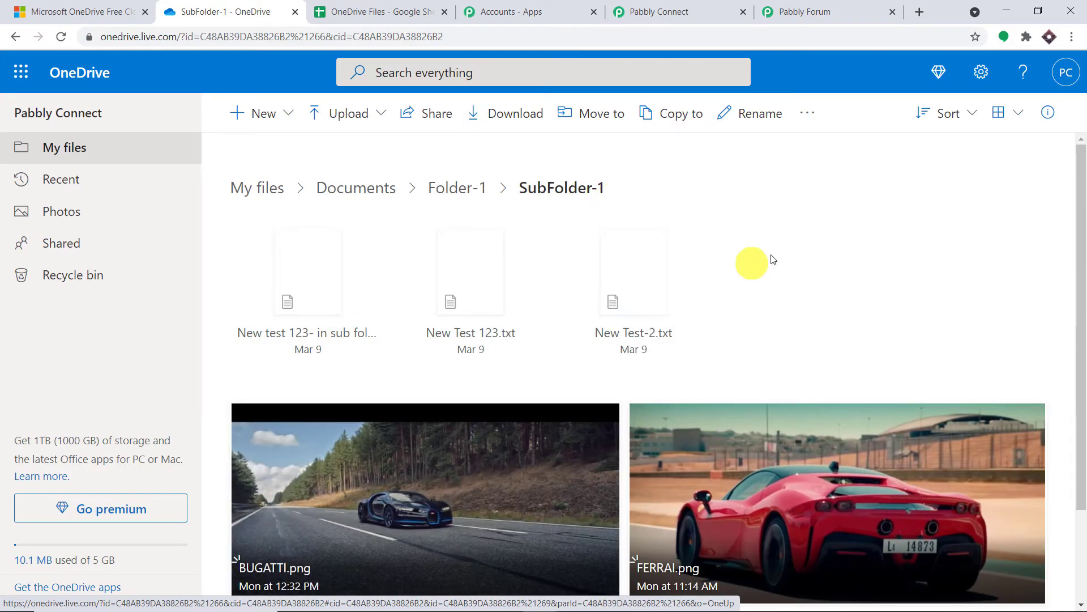
scroll(790, 310, "down", 2)
scroll(792, 312, "up", 2)
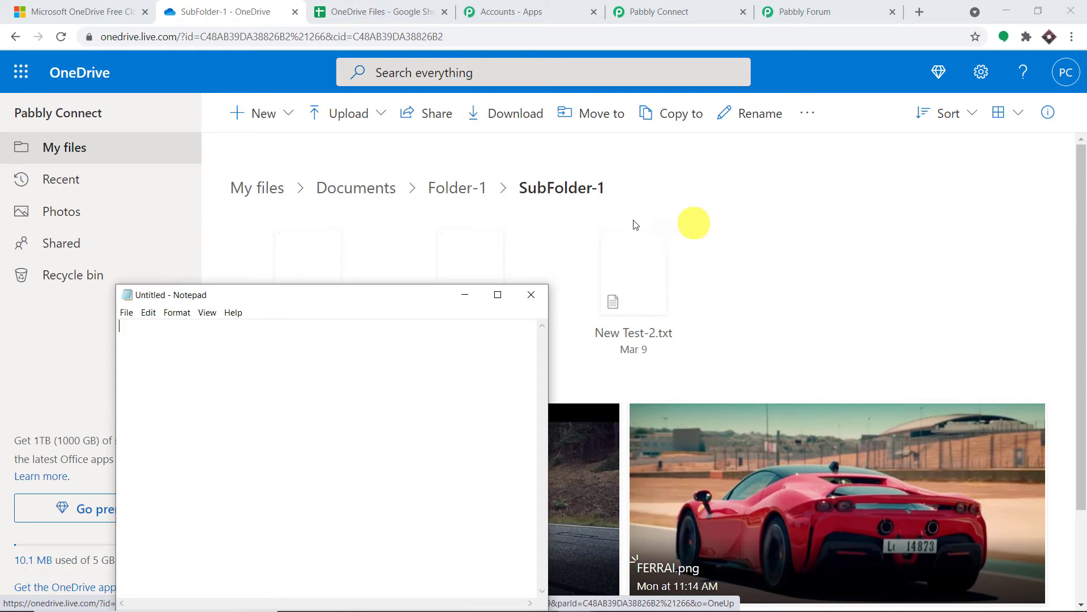
Write the nested folder path Documents/Folder-1/SubFolder-1 in Notepad and copy it
left_click_drag(365, 296, 653, 348)
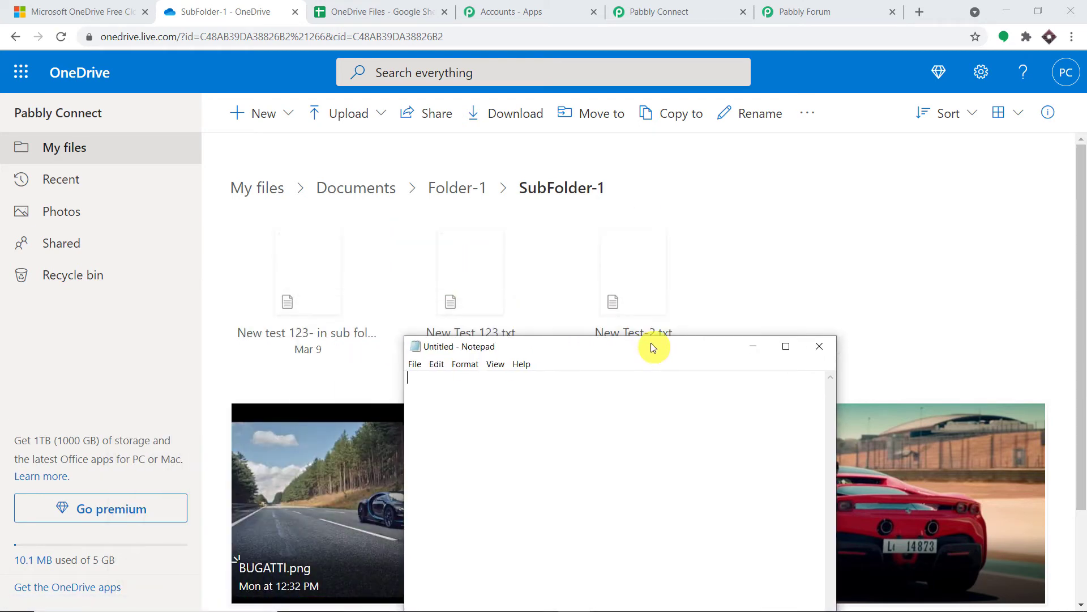
type("Documents/Folder")
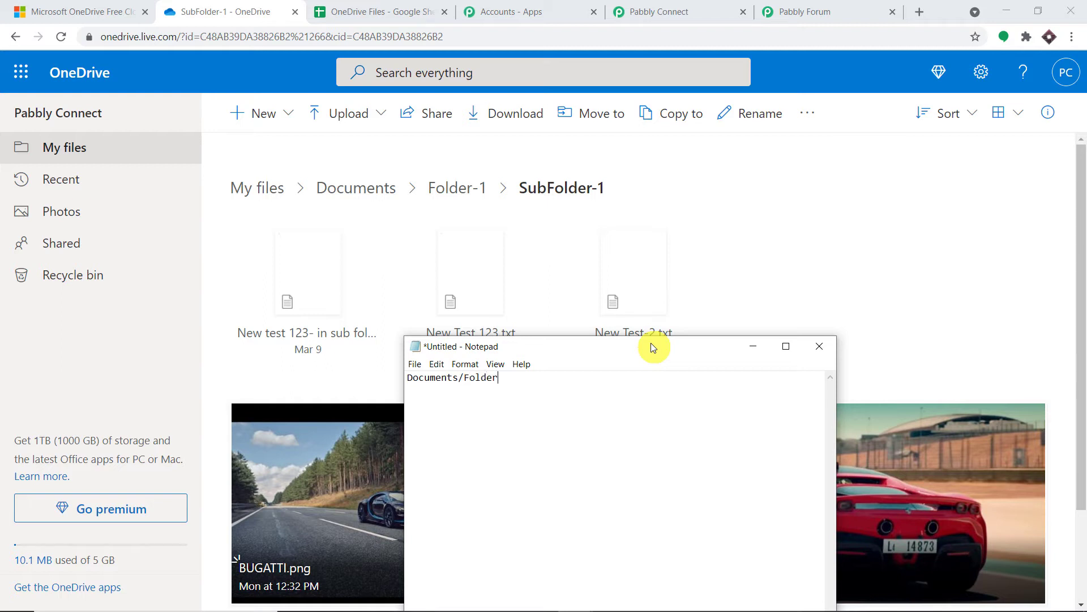
type("-1/SubFolder-1")
left_click_drag(595, 377, 410, 377)
right_click(441, 379)
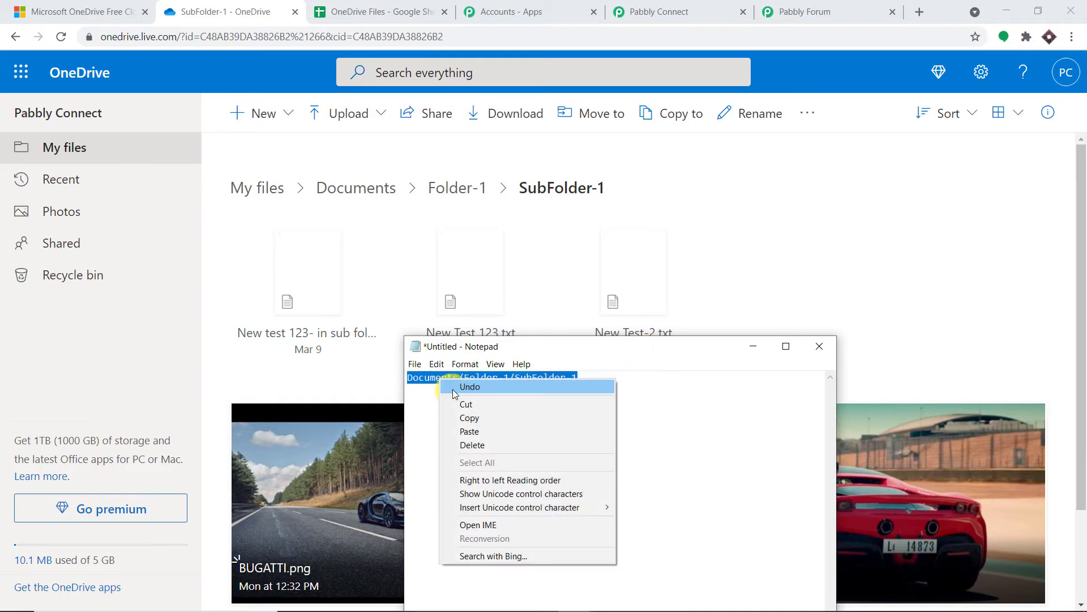
left_click(461, 419)
Replace the trigger's folder path in Pabbly Connect with Documents/Folder-1/SubFolder-1
left_click(637, 18)
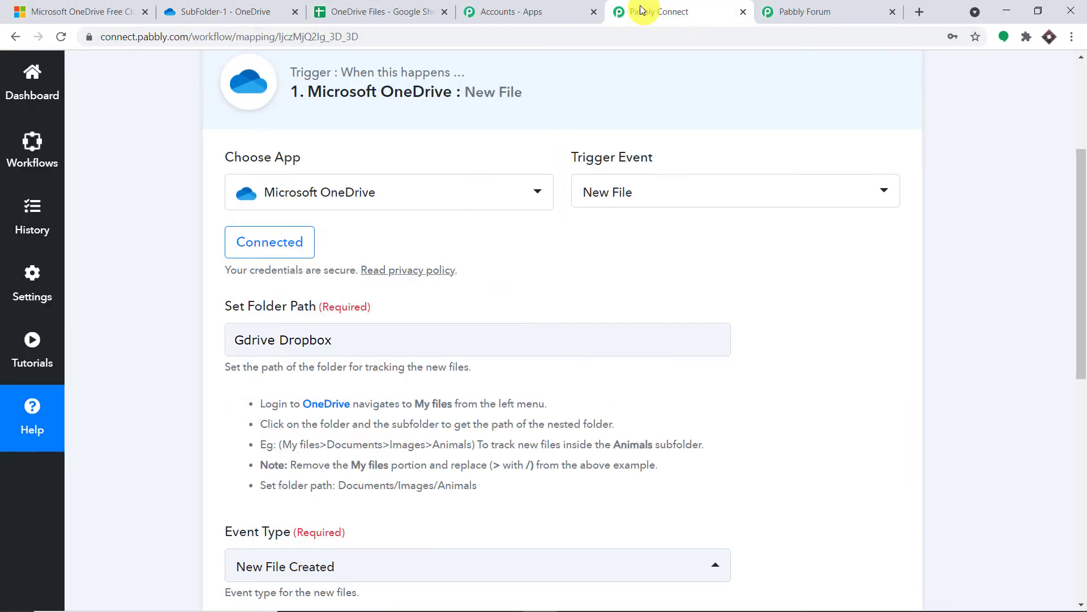
left_click_drag(364, 339, 236, 344)
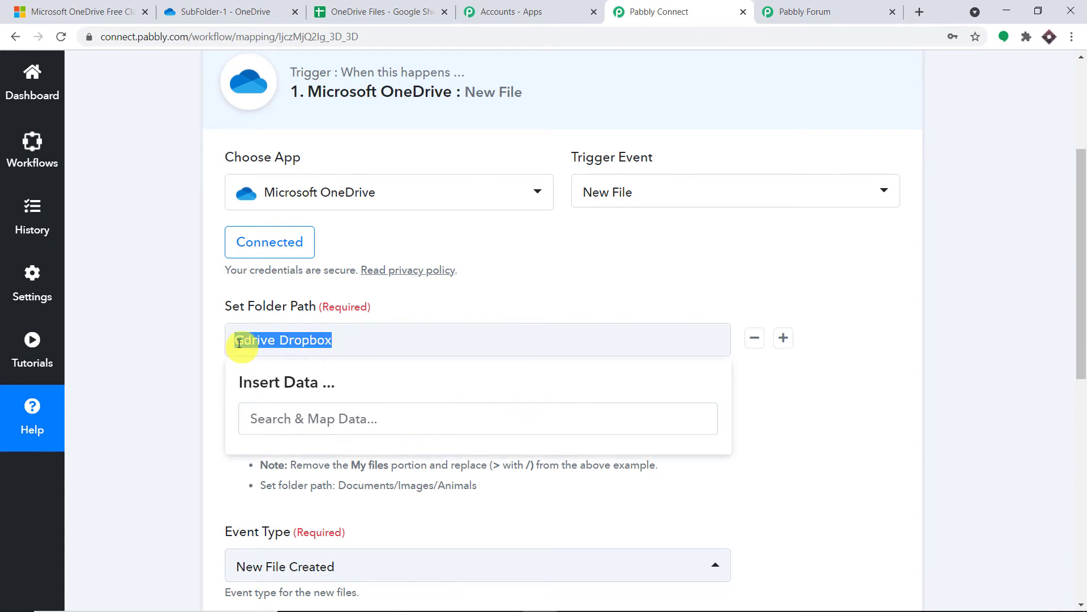
key("BackSpace")
key("ctrl+v")
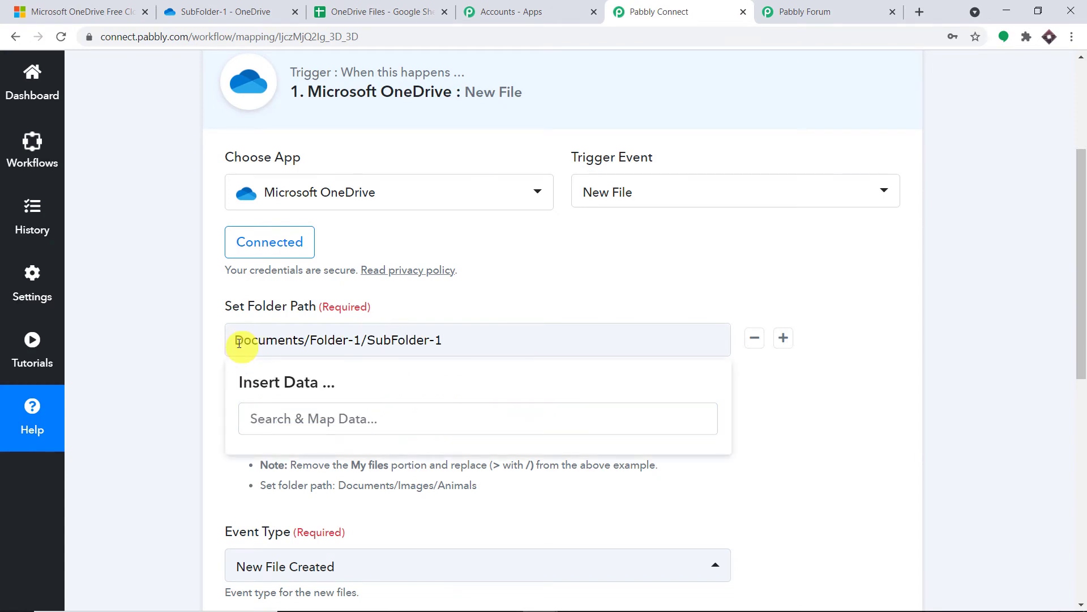
left_click(729, 265)
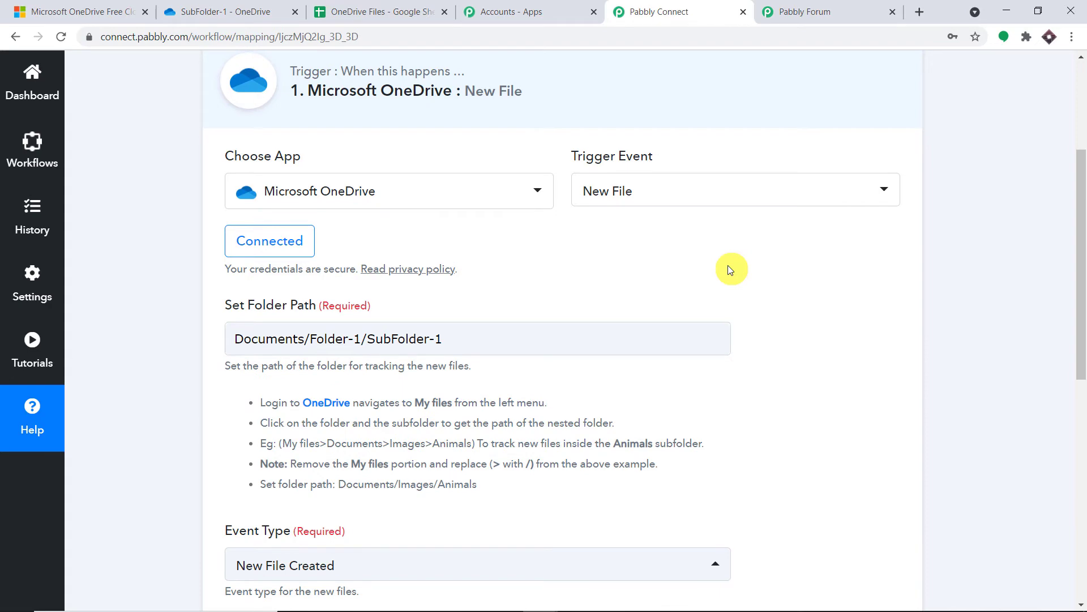
scroll(728, 266, "down", 4)
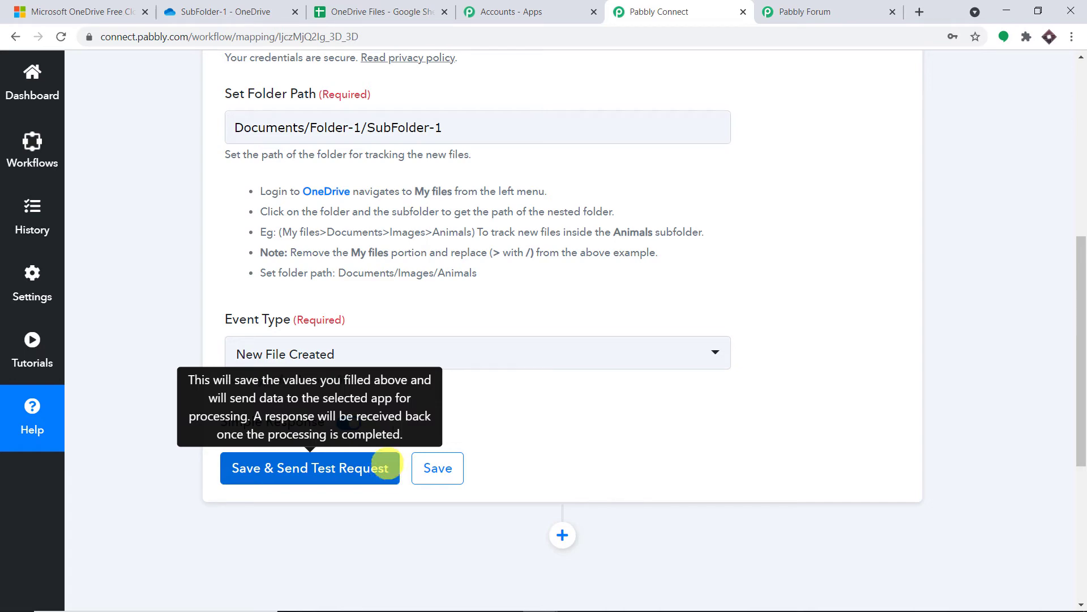
Switch to OneDrive and upload the file lambo.png from the Desktop to SubFolder-1
left_click(226, 11)
scroll(735, 415, "down", 1)
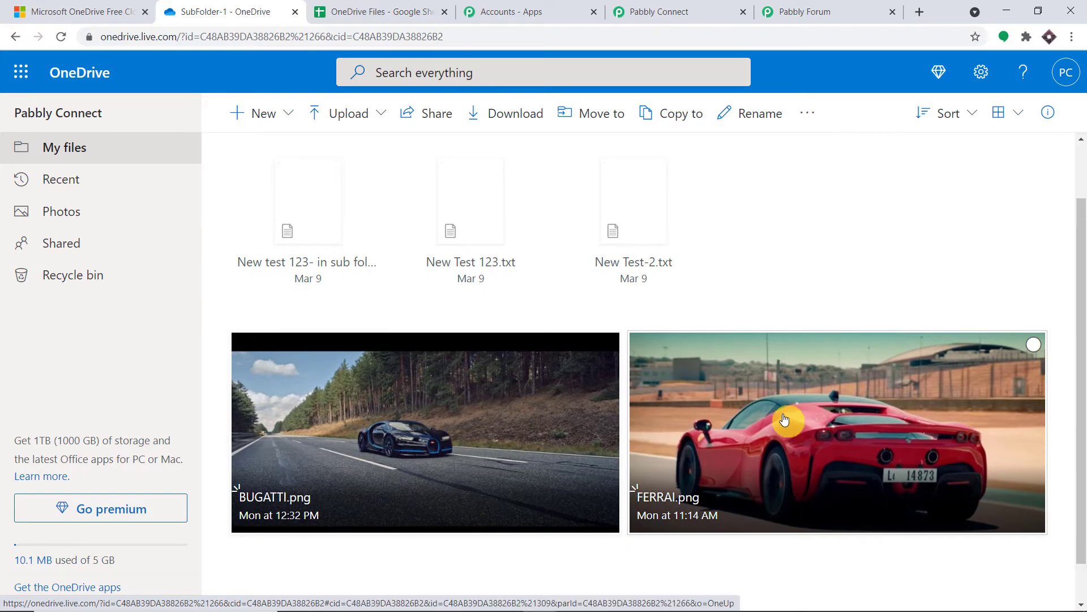
scroll(784, 411, "up", 1)
left_click(354, 117)
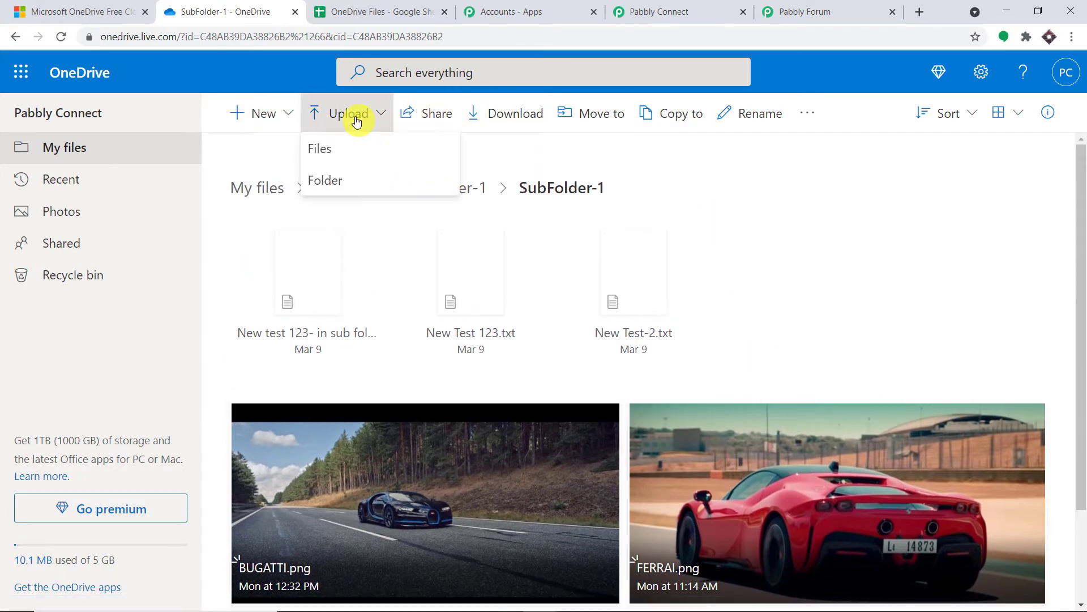
left_click(350, 156)
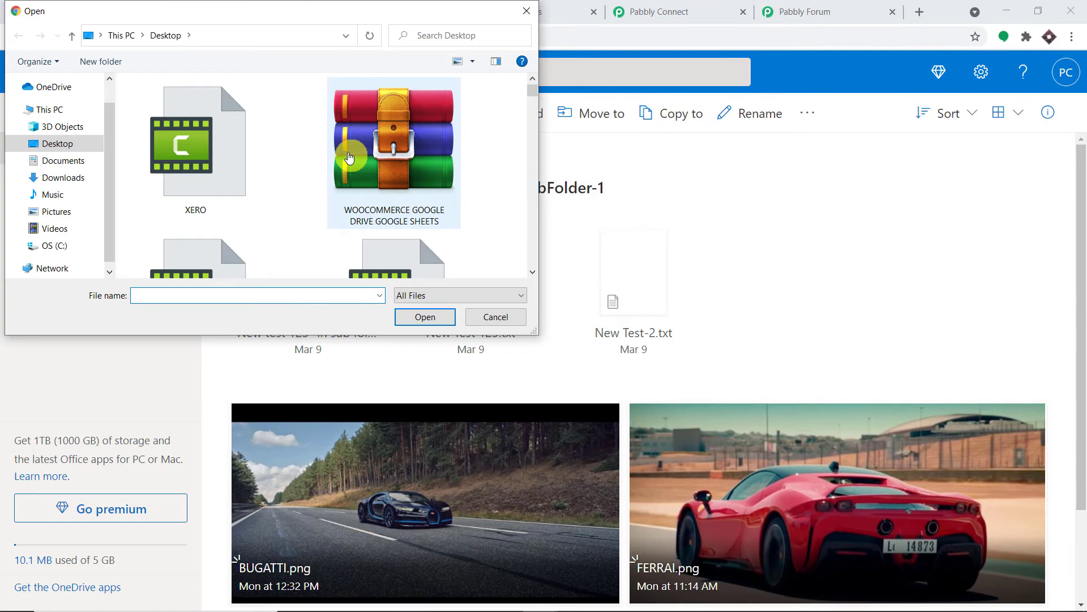
type("la")
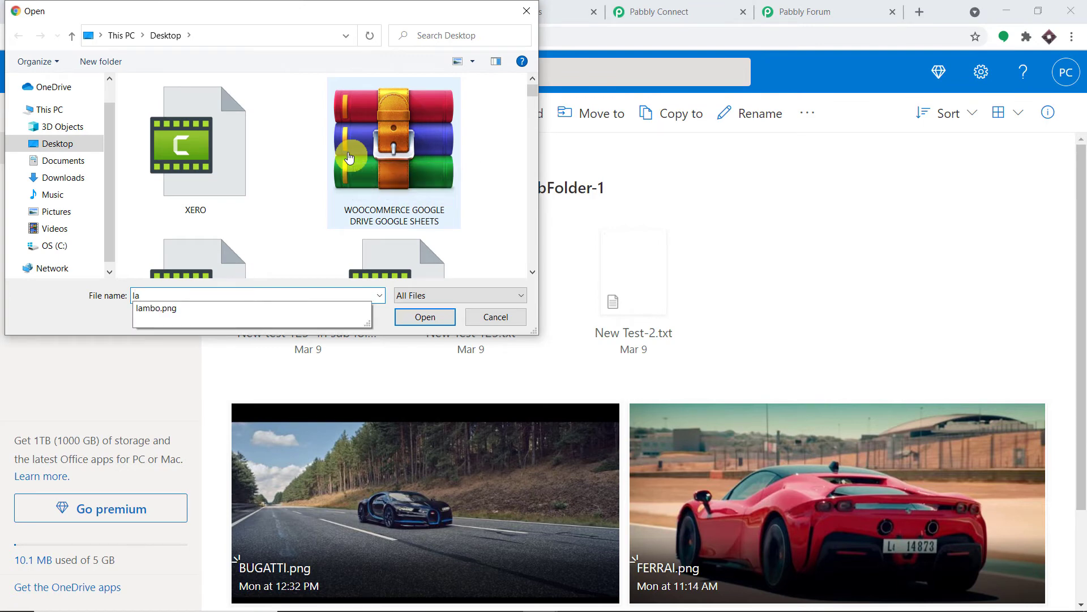
left_click(172, 310)
left_click(419, 315)
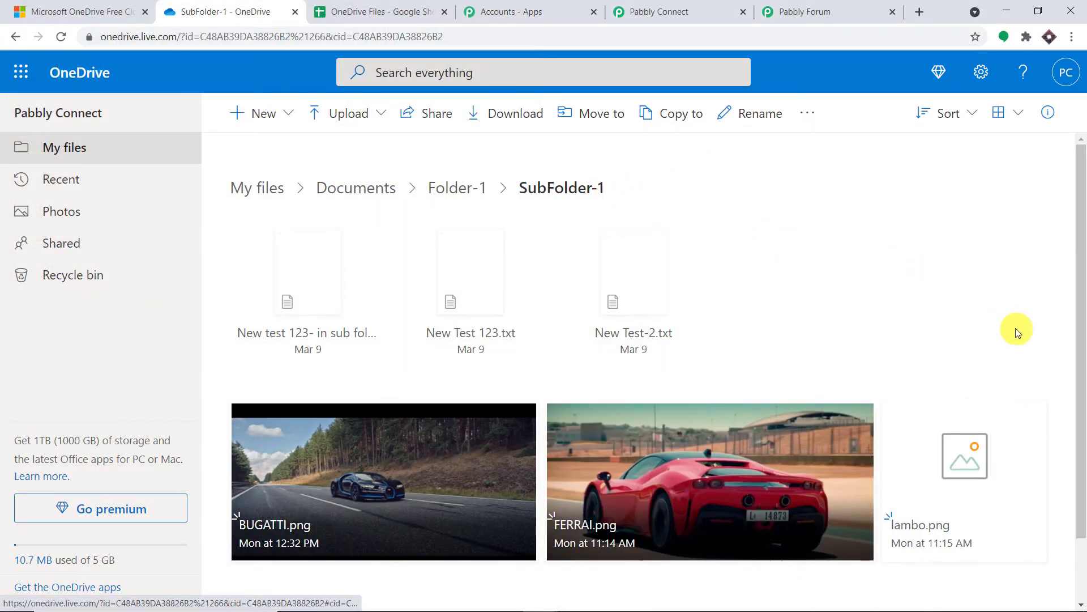
Switch to Pabbly Connect and save the OneDrive trigger for the Documents/Folder-1/SubFolder-1 path, sending a test request
scroll(1033, 437, "down", 2)
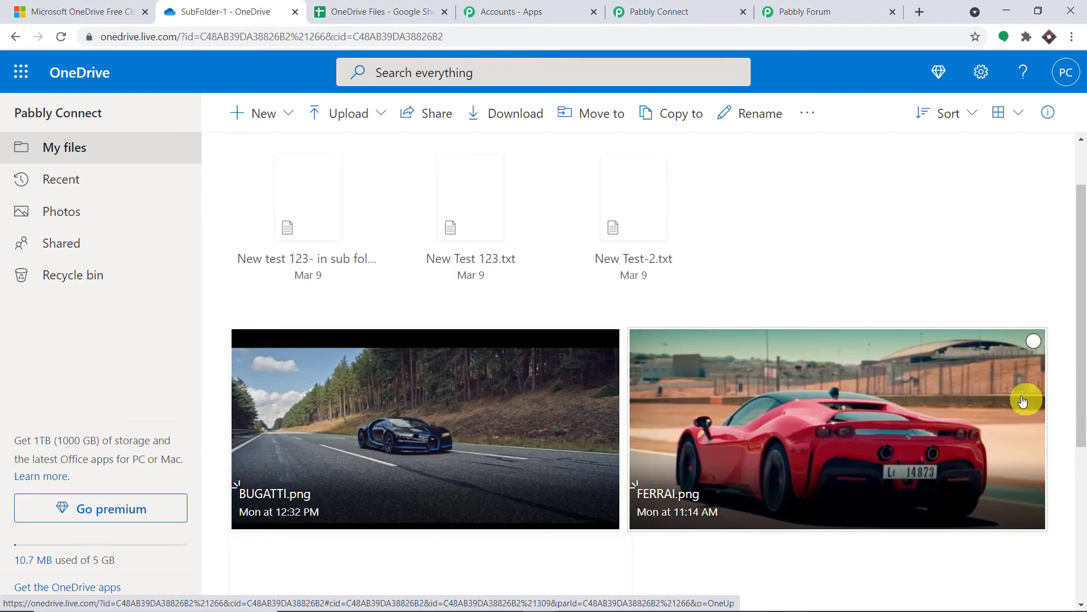
scroll(831, 340, "down", 5)
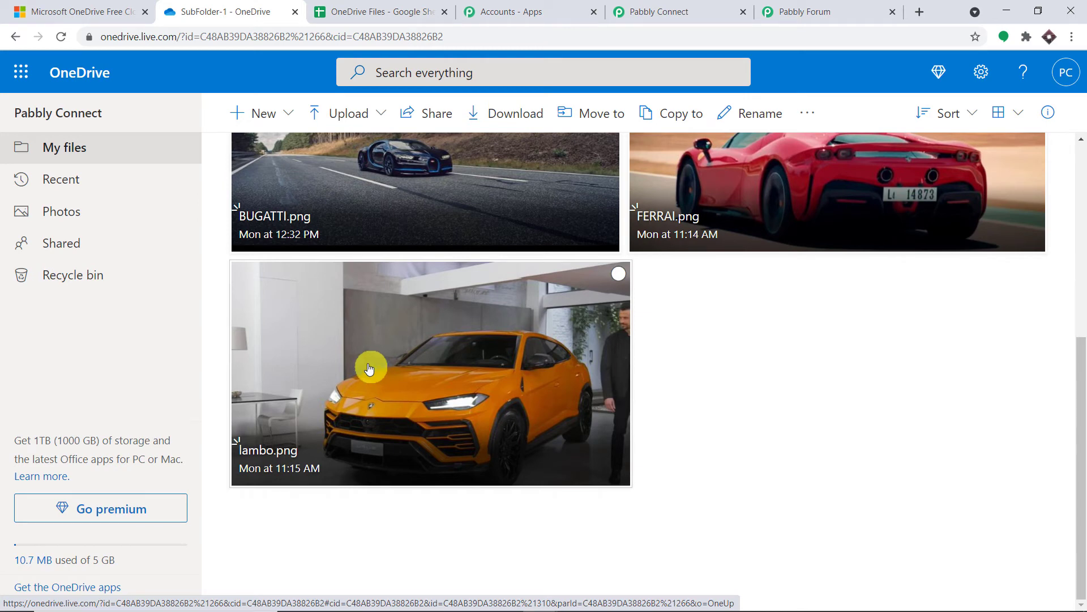
left_click(640, 11)
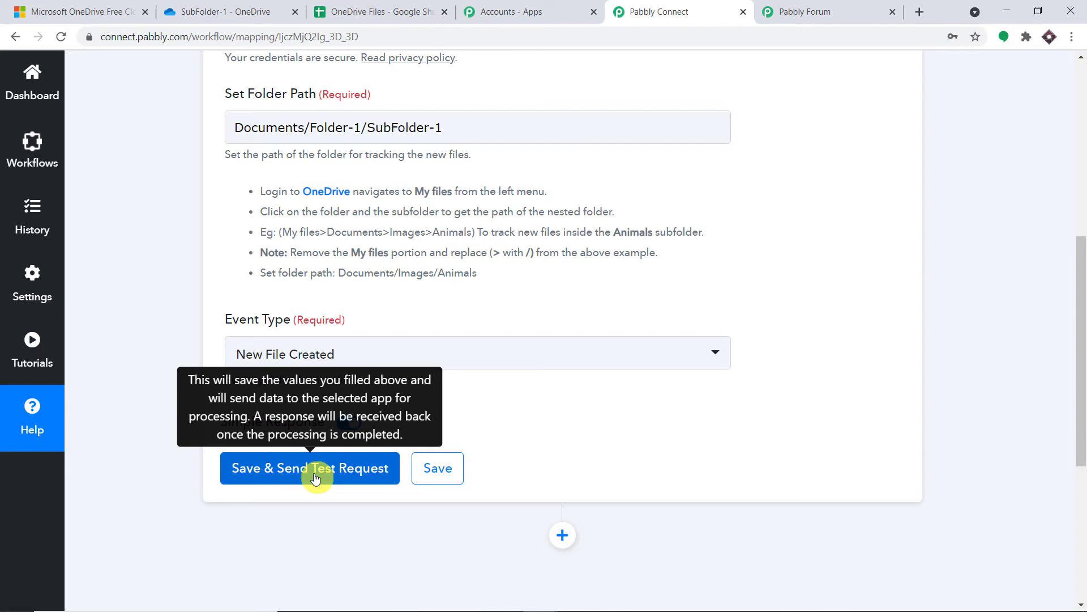
mouse_move(304, 148)
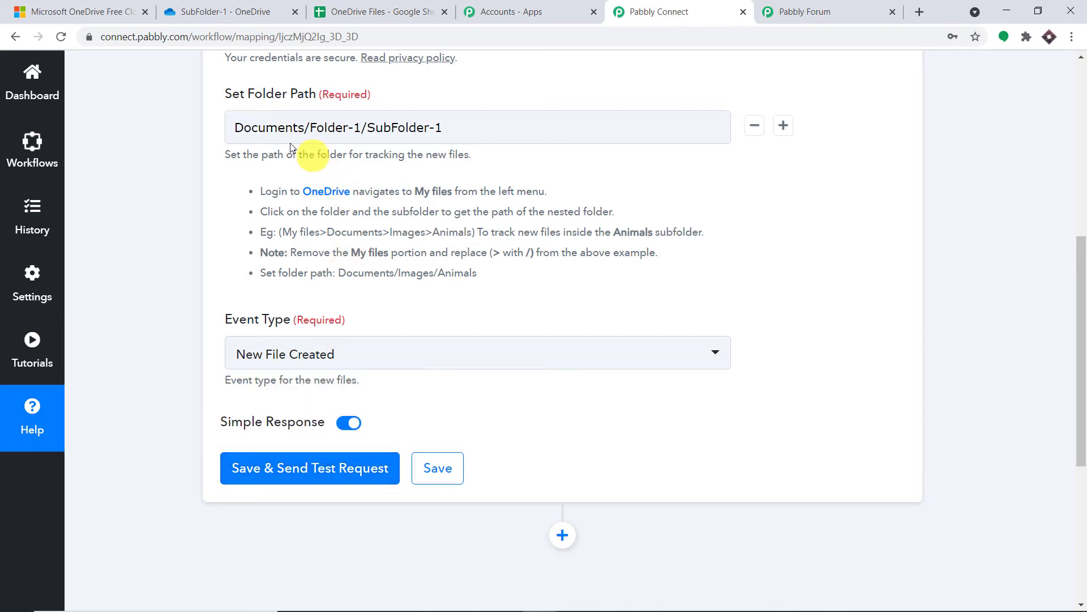
left_click_drag(444, 122, 371, 123)
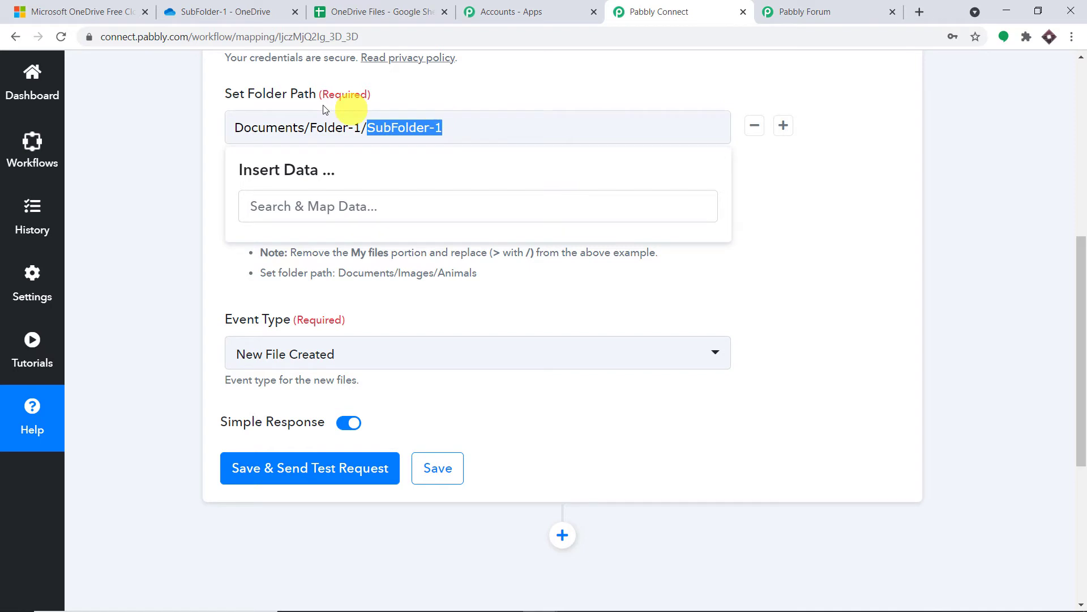
left_click(436, 85)
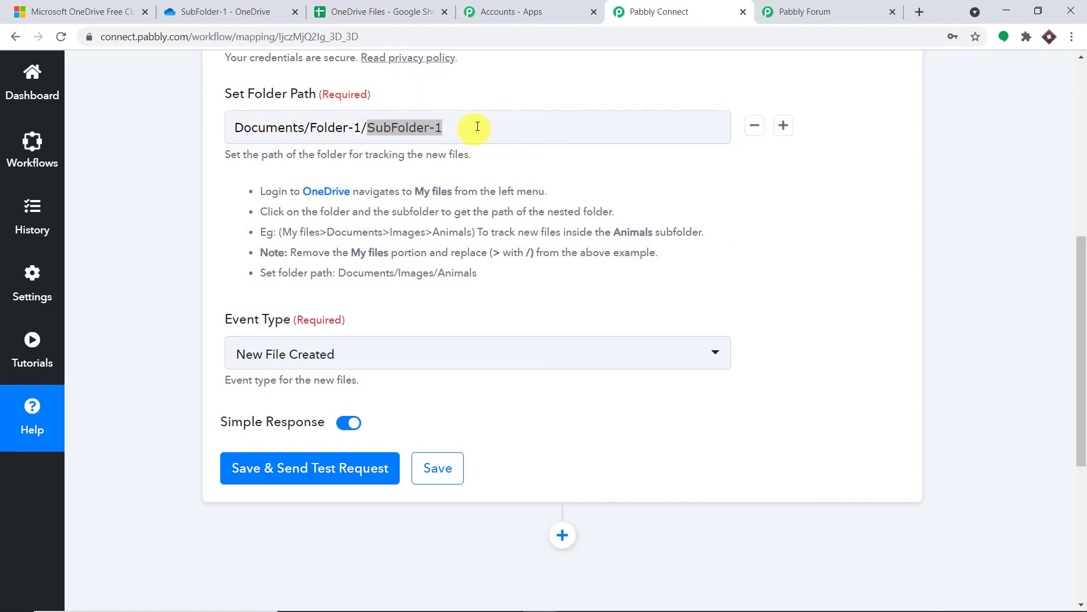
scroll(519, 93, "down", 3)
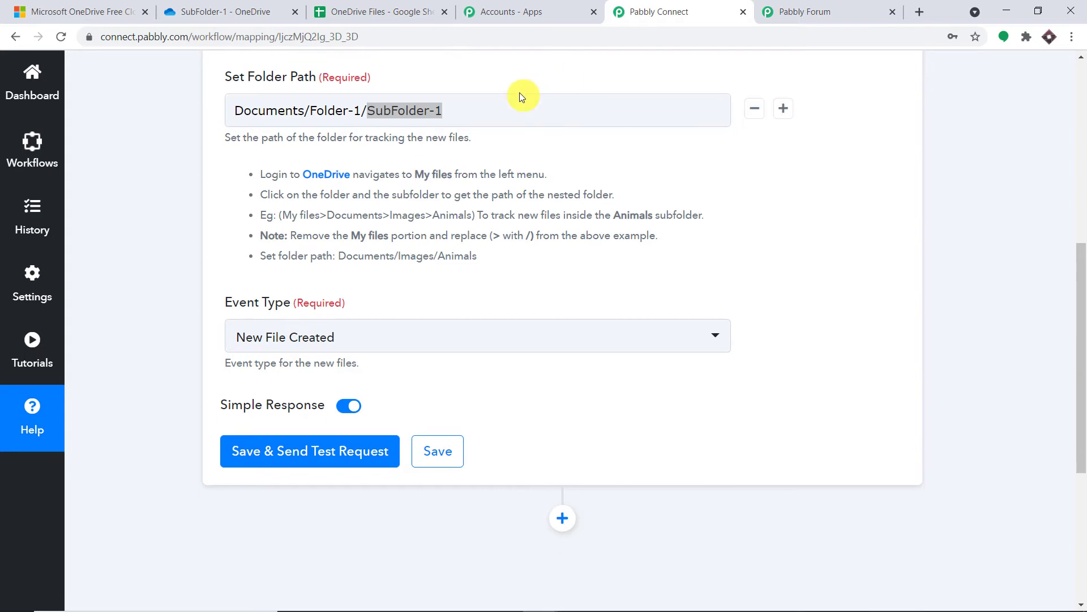
left_click(302, 329)
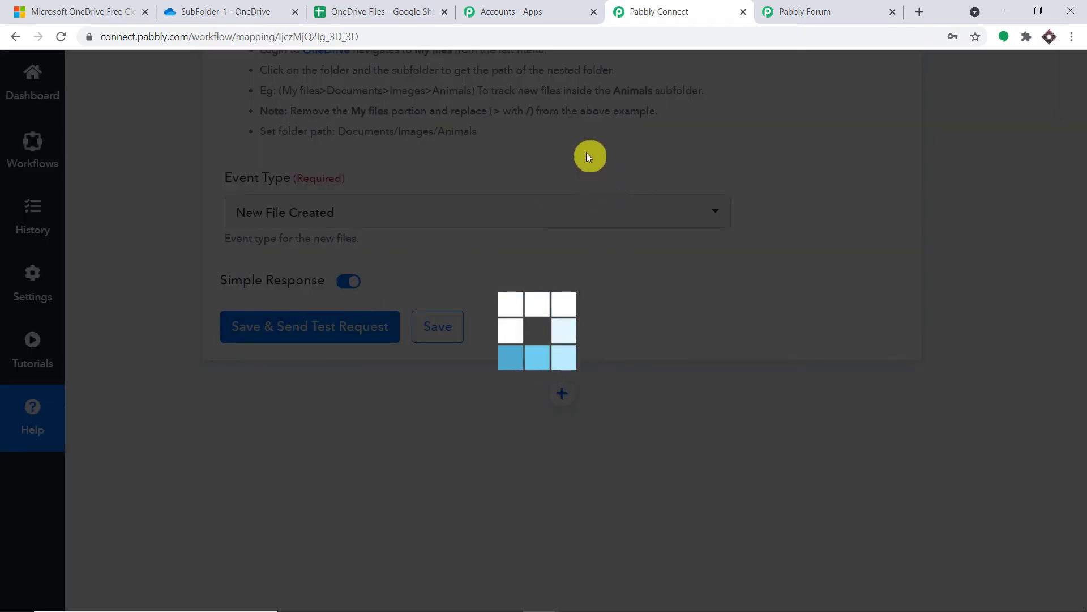
Examine the file details in the received response, including the Name, Size and WebUrl values
scroll(701, 297, "down", 2)
scroll(702, 299, "down", 4)
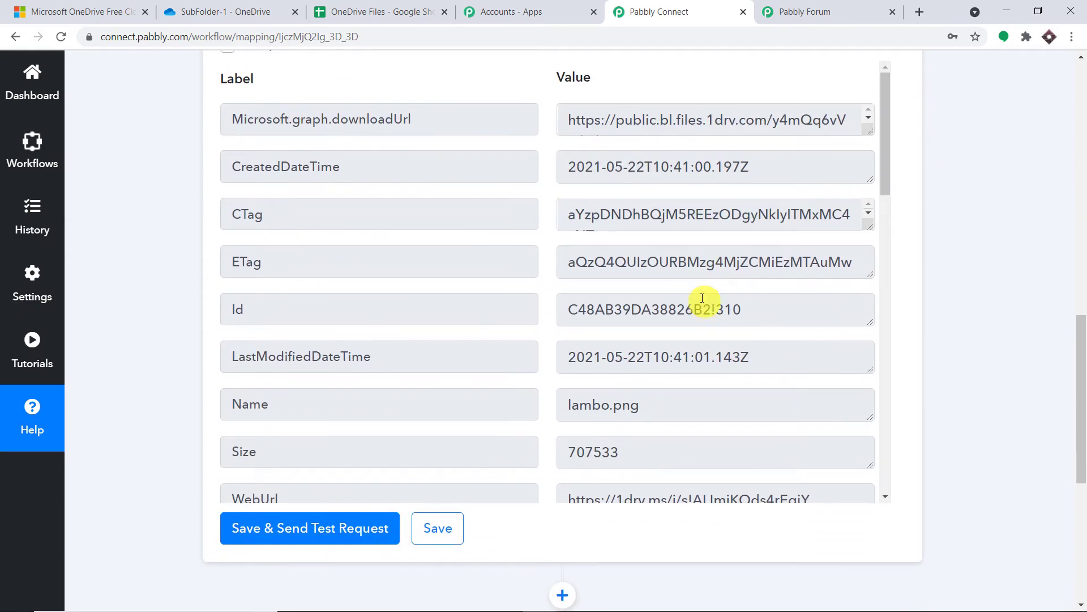
scroll(732, 272, "down", 3)
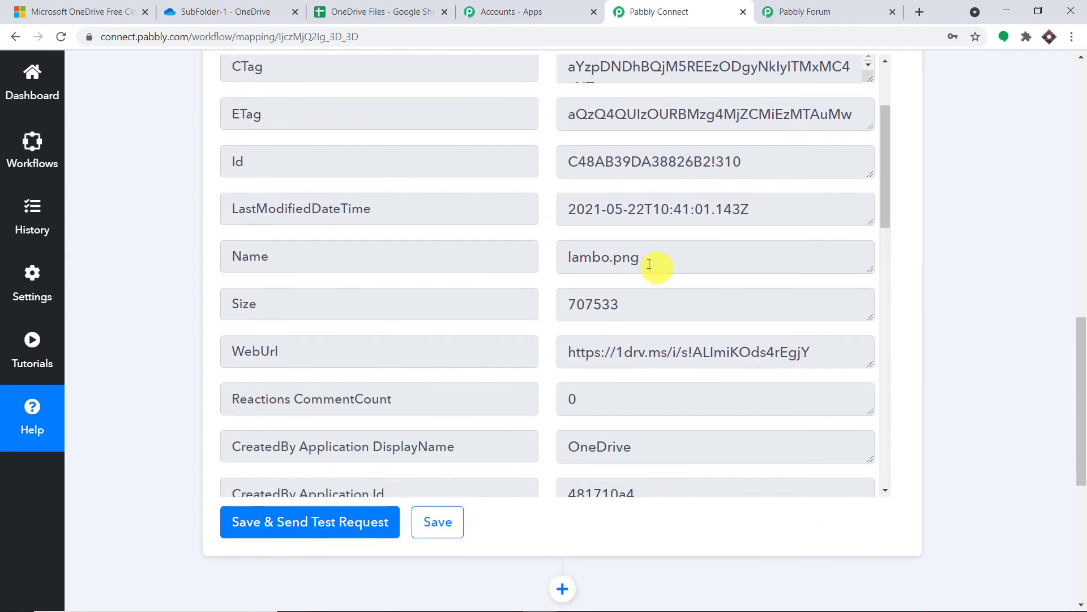
left_click_drag(646, 264, 556, 262)
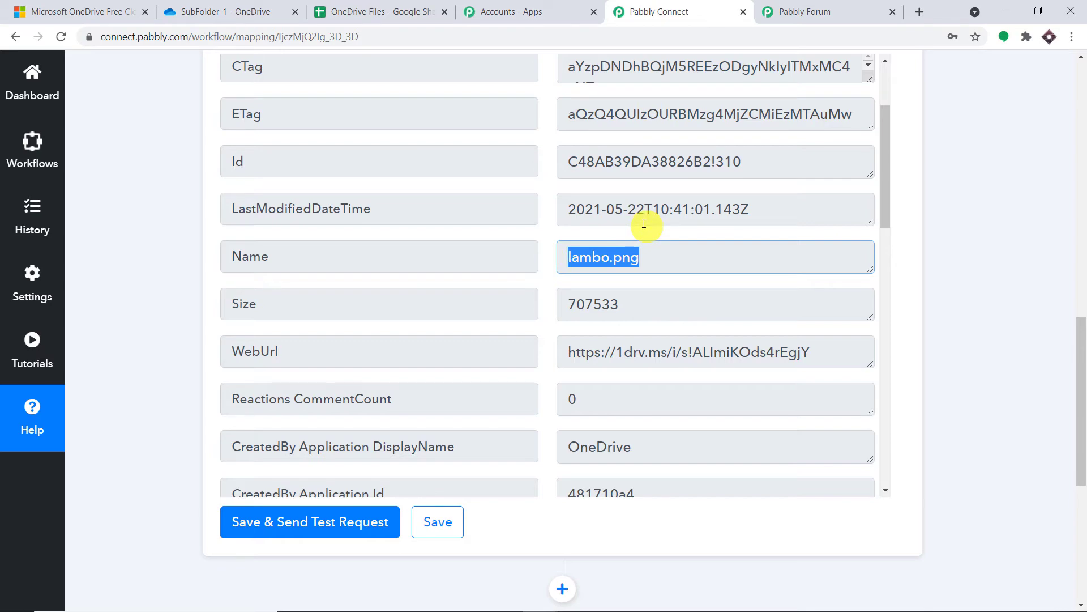
scroll(656, 252, "down", 2)
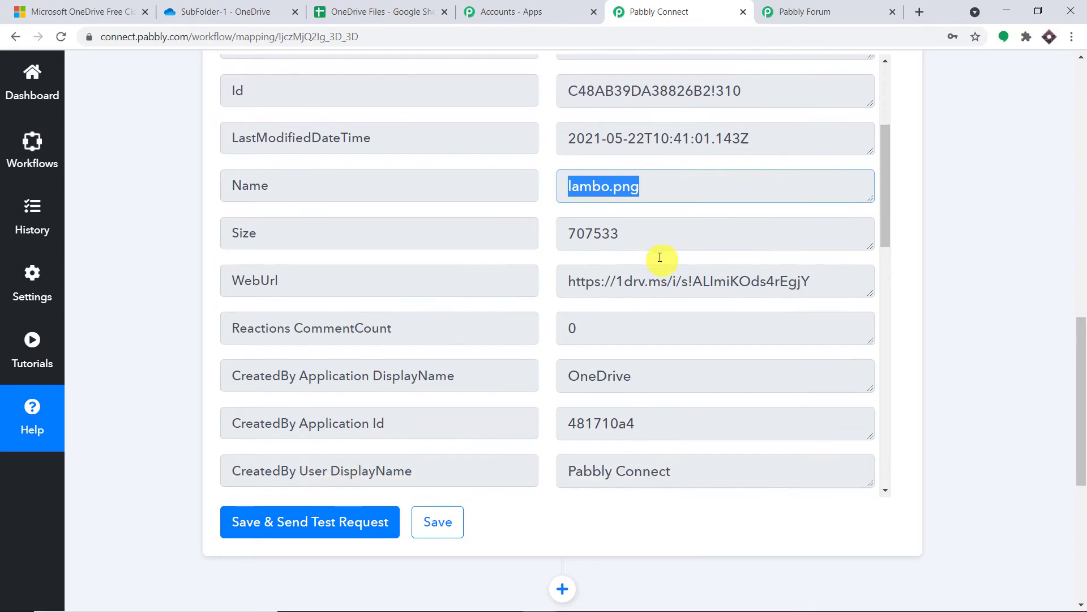
Enlarge the Microsoft.graph.downloadUrl value in the response and copy the whole URL
scroll(704, 206, "up", 5)
scroll(833, 227, "up", 4)
left_click_drag(867, 406, 858, 531)
scroll(864, 525, "down", 2)
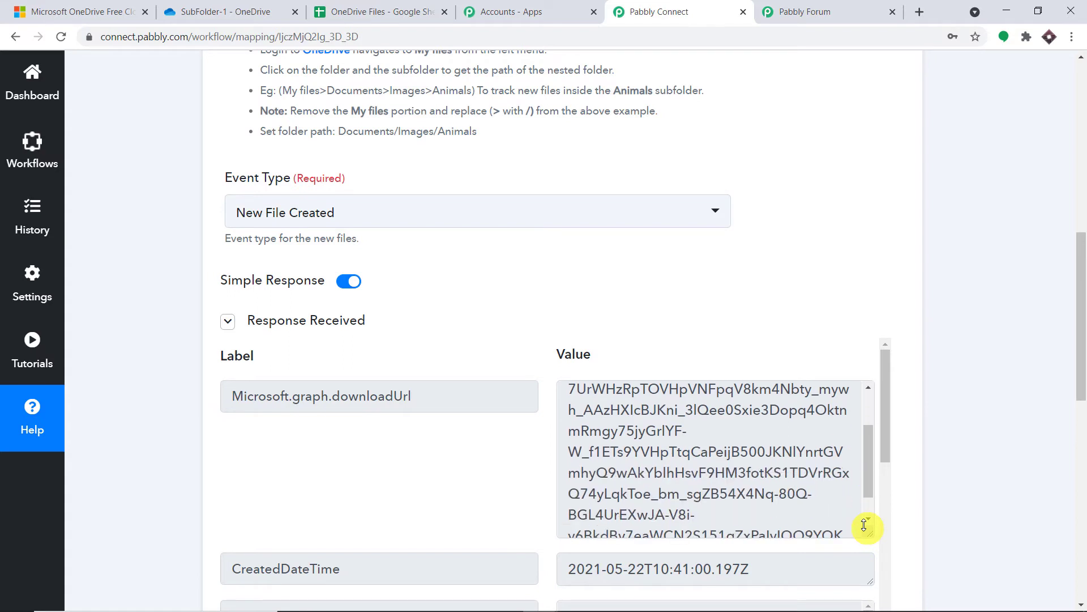
scroll(868, 432, "up", 2)
left_click_drag(569, 397, 889, 561)
right_click(660, 426)
left_click(680, 437)
Open the copied download URL in a new browser tab, view the downloaded lambo.png and close the image viewer
left_click(920, 13)
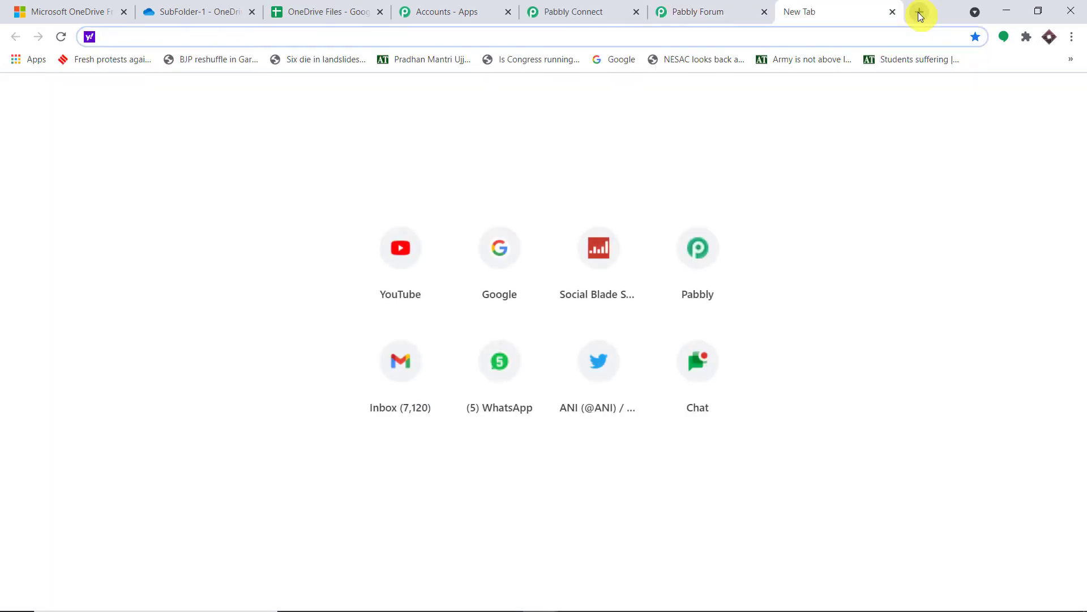
key("ctrl+v")
key("Return")
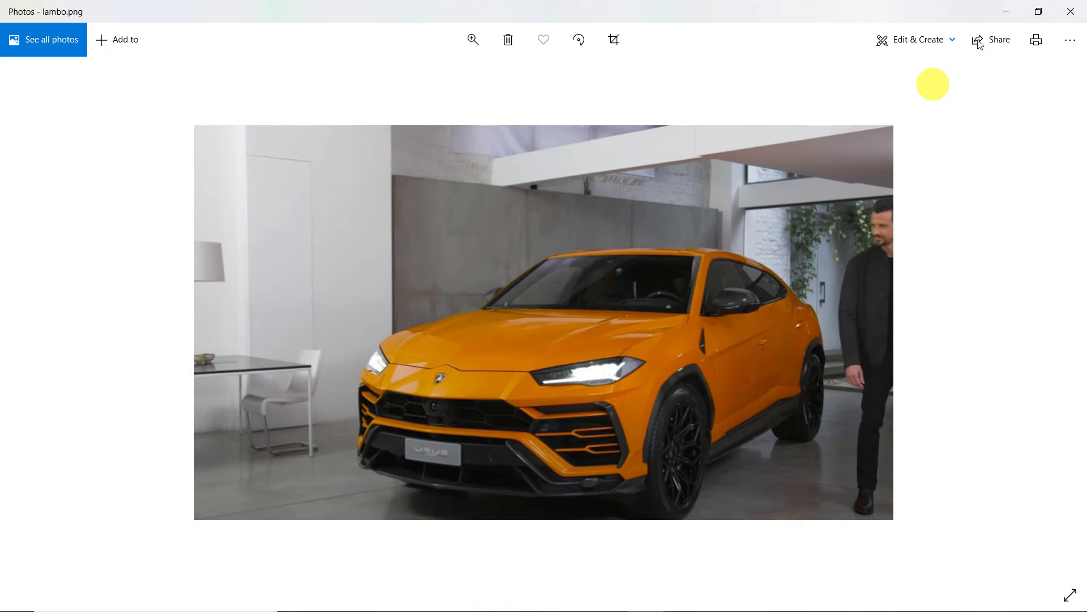
left_click(1070, 11)
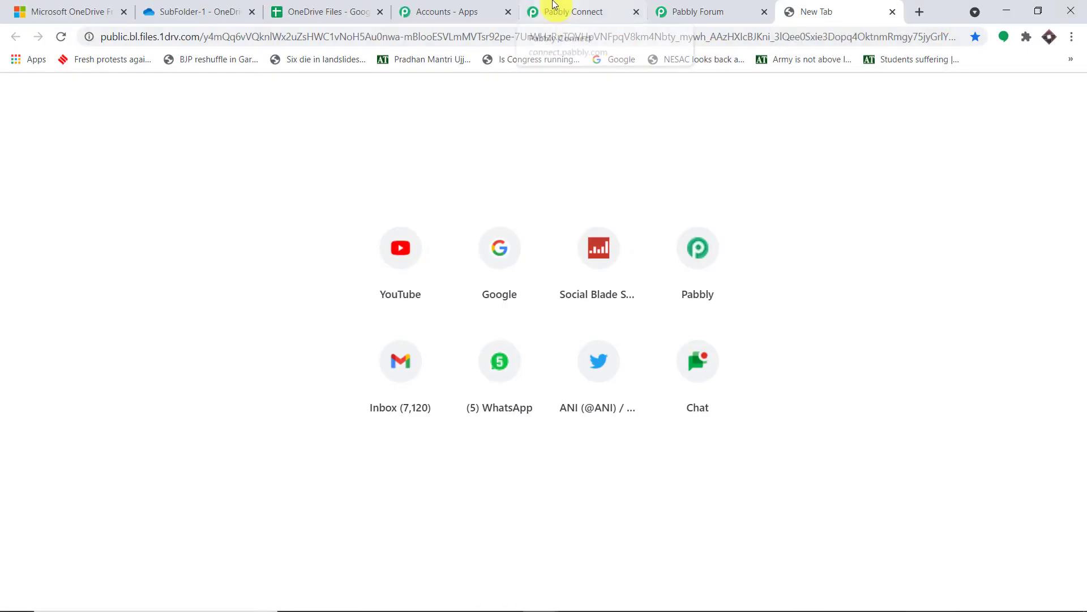
Switch back to Pabbly Connect and examine the CreatedDateTime and the fields following it in the response
left_click(618, 5)
scroll(906, 323, "down", 4)
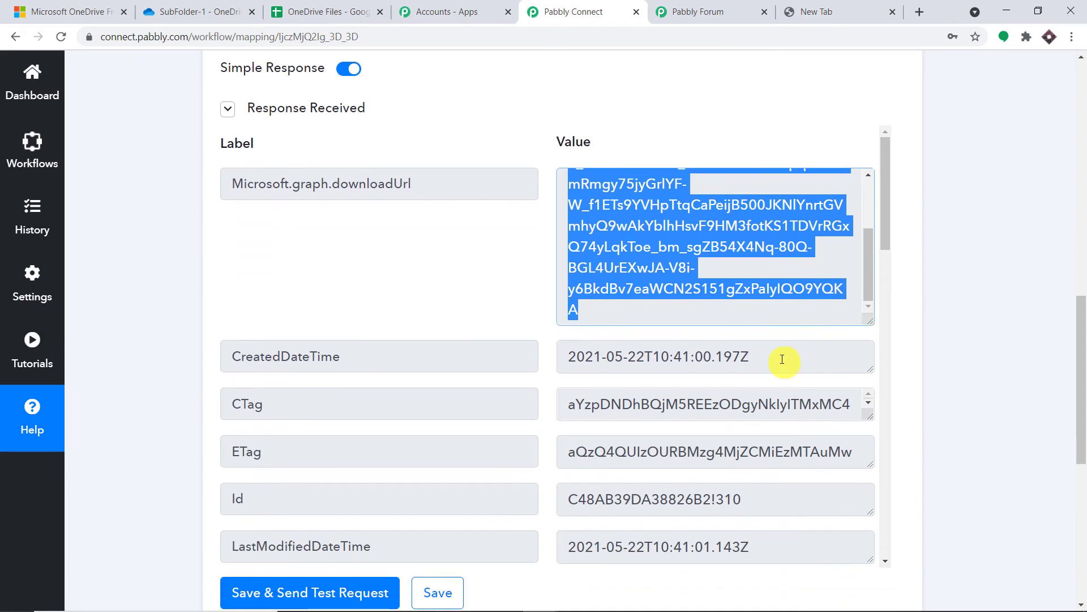
left_click_drag(782, 359, 552, 351)
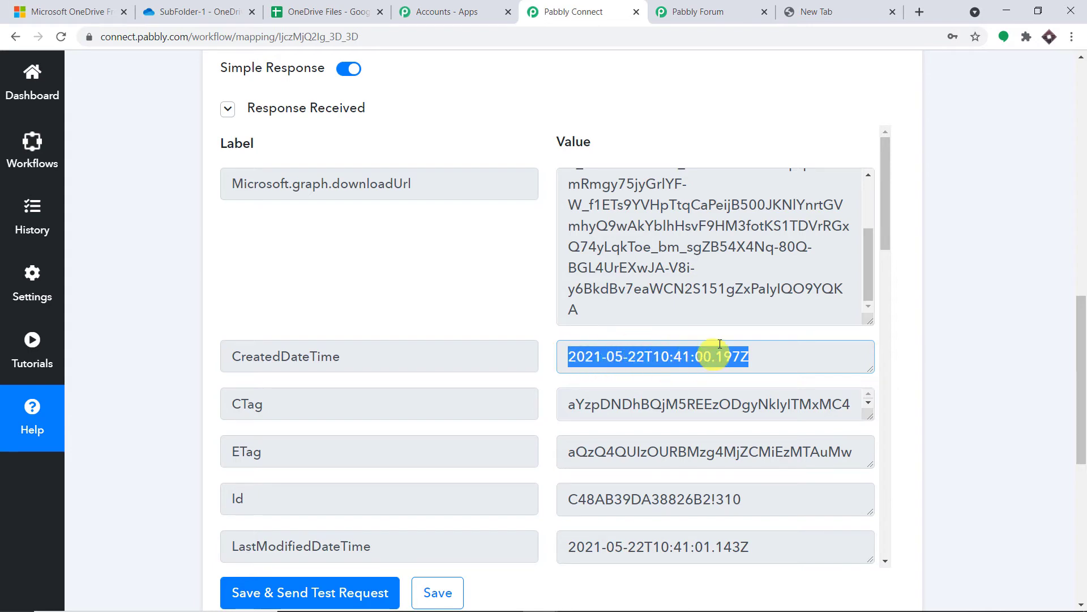
scroll(843, 310, "down", 2)
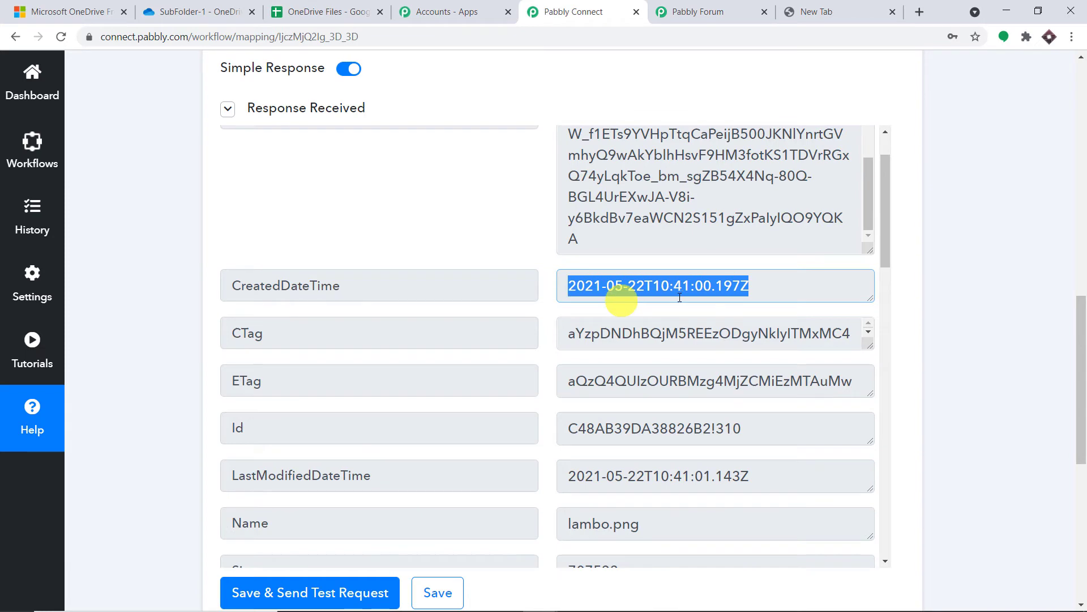
Add an action step after the OneDrive trigger and choose Google Sheets as its app
left_click_drag(1082, 326, 1079, 460)
left_click(563, 209)
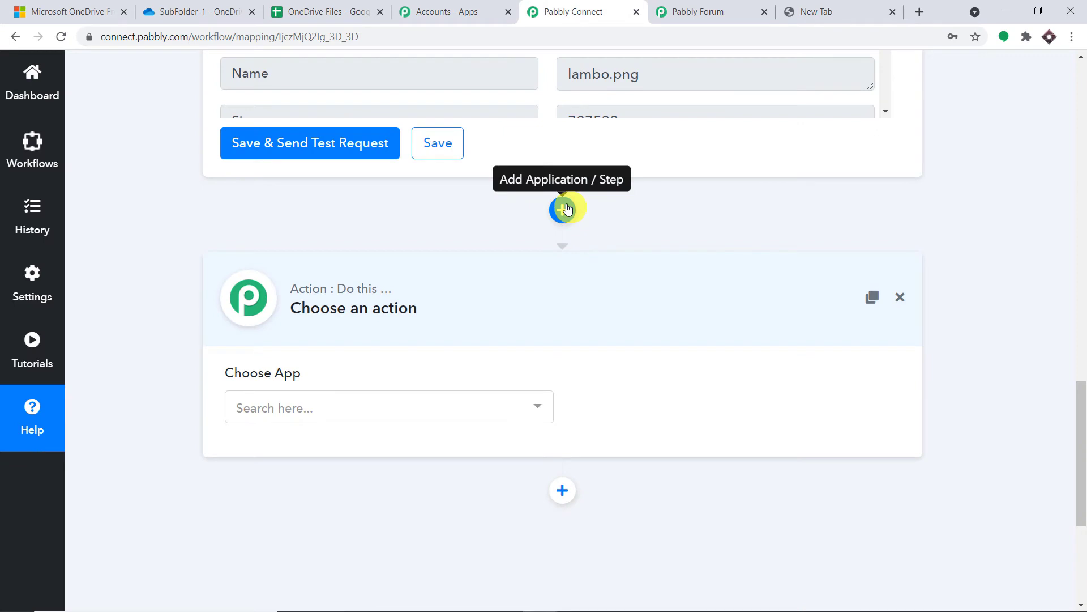
left_click(441, 400)
type("g")
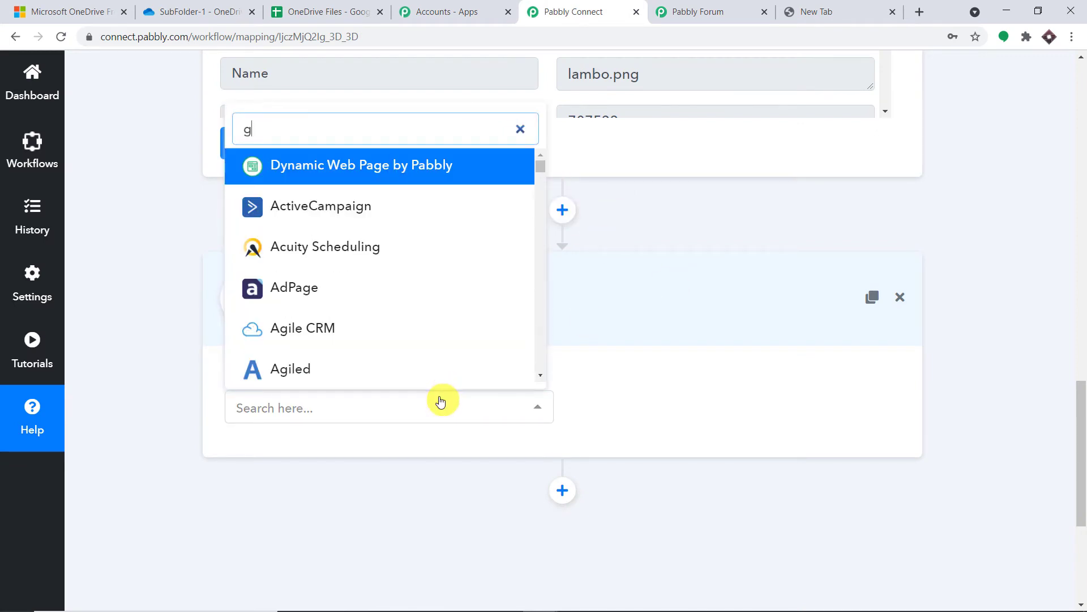
type("oogle")
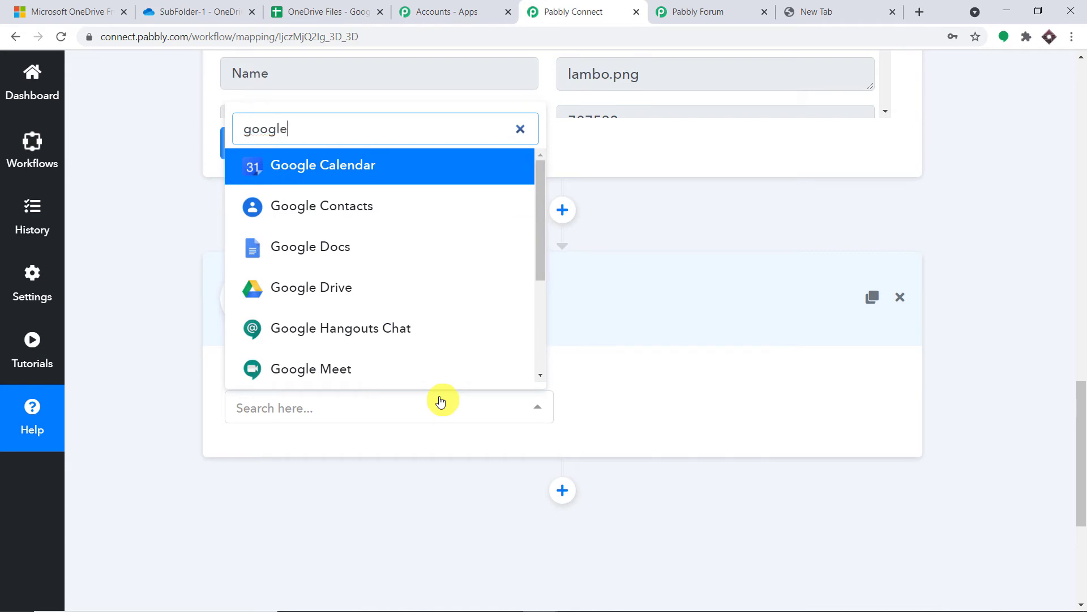
type(" she")
left_click(413, 360)
Open Google Sheets in the spare browser tab and create a blank spreadsheet
left_click(858, 10)
left_click(828, 30)
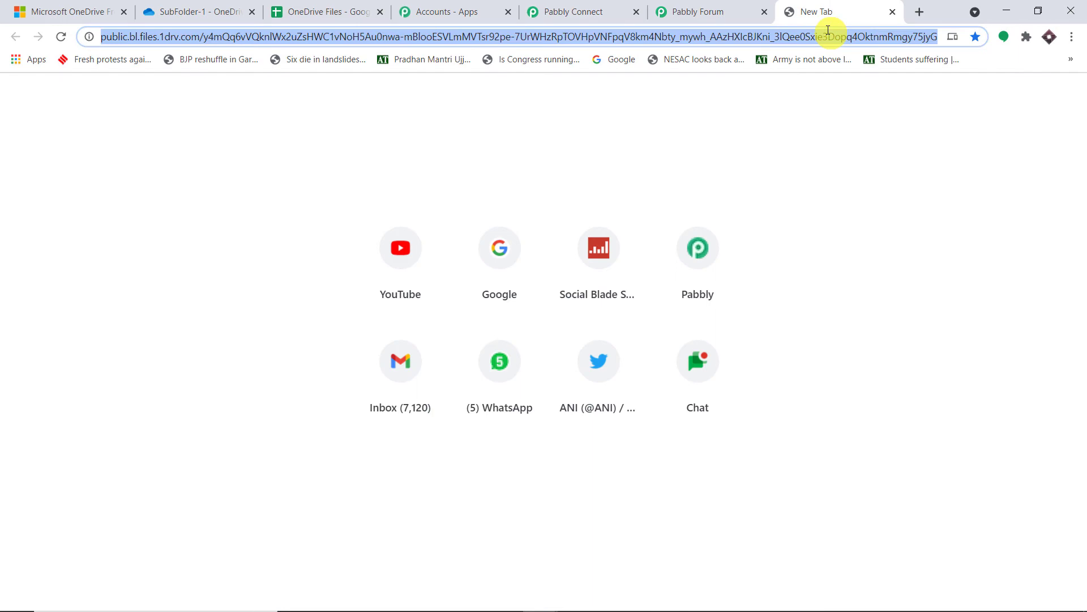
key("BackSpace")
type("google.com")
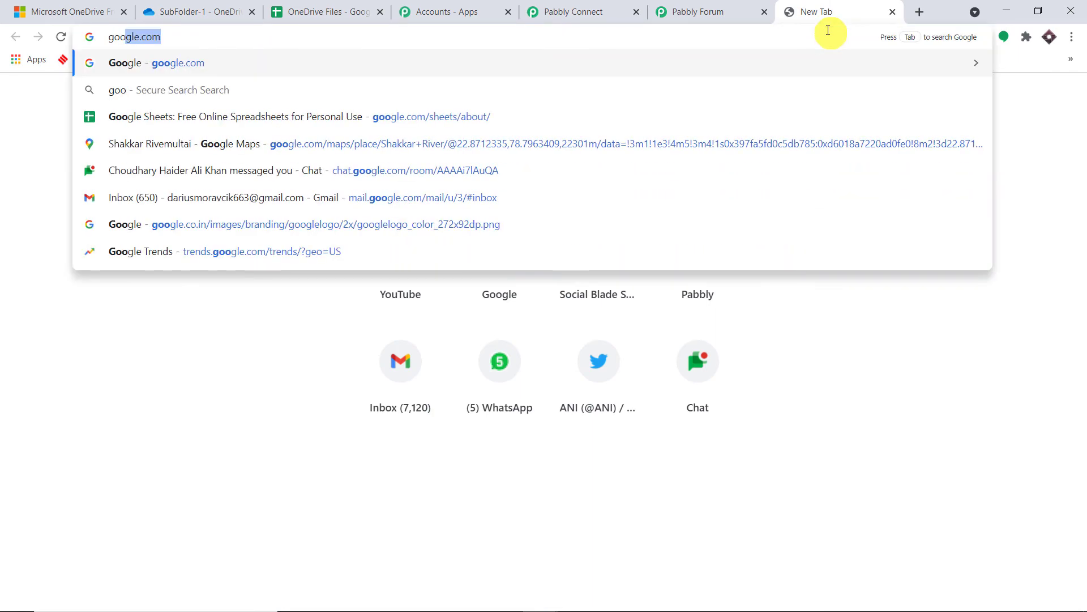
left_click(479, 115)
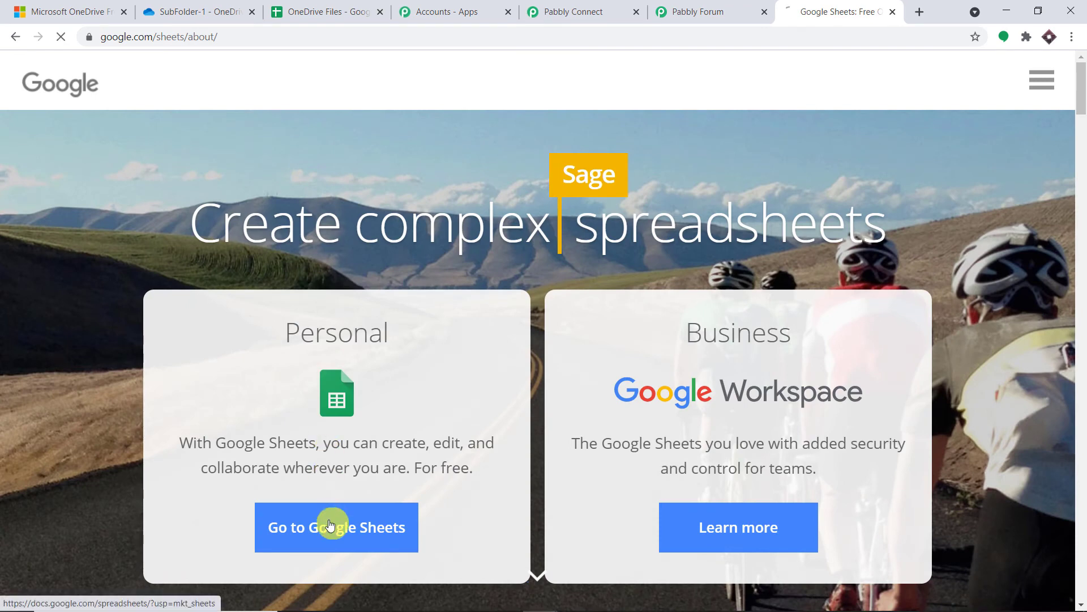
left_click(333, 522)
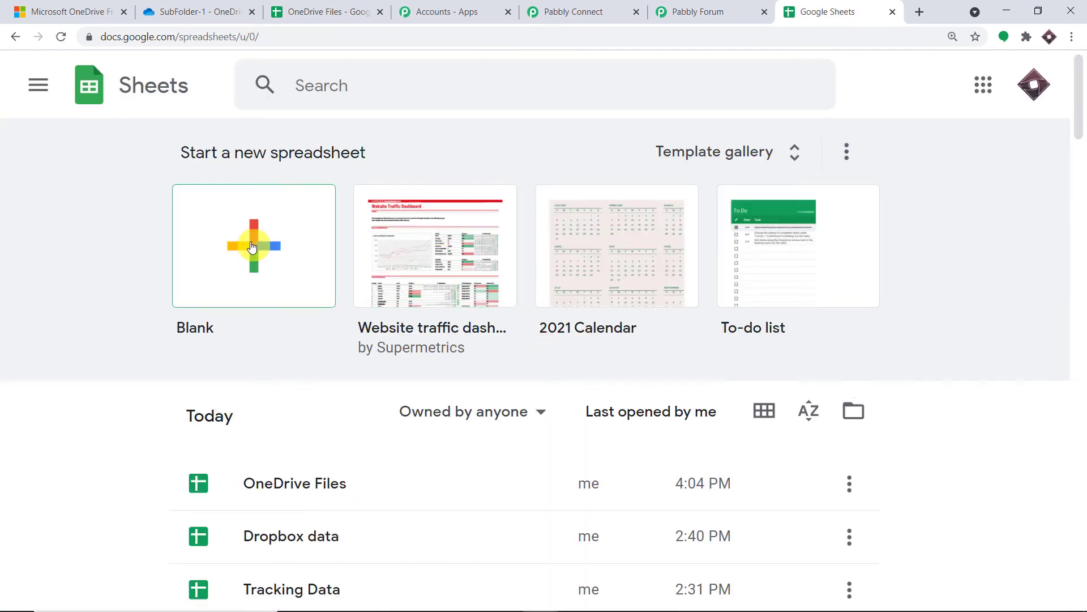
left_click(252, 246)
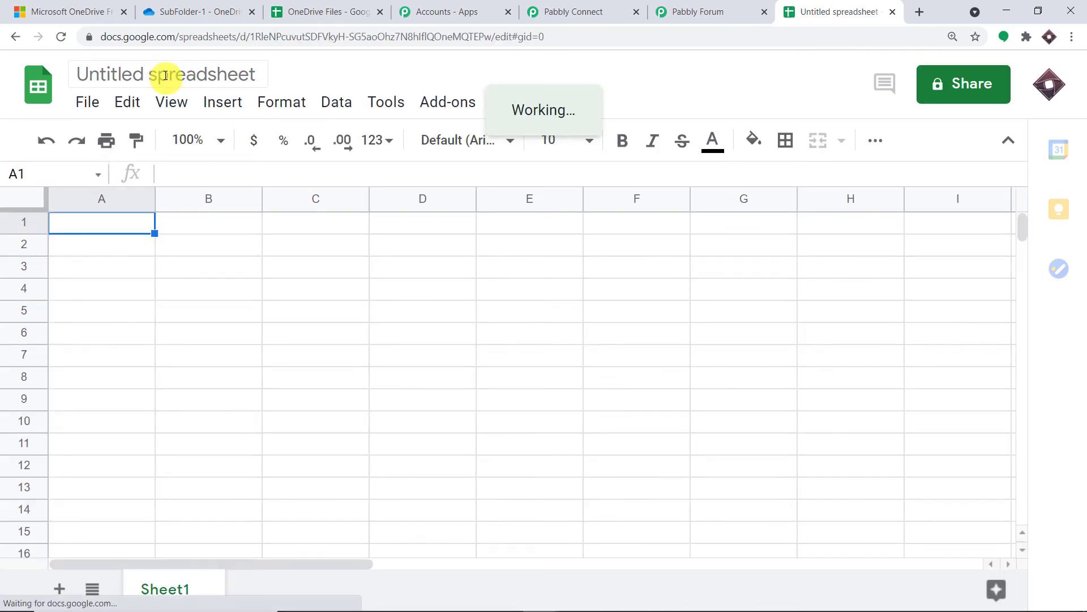
Rename the blank spreadsheet as "OneDrive New Uploaded Files"
left_click(168, 75)
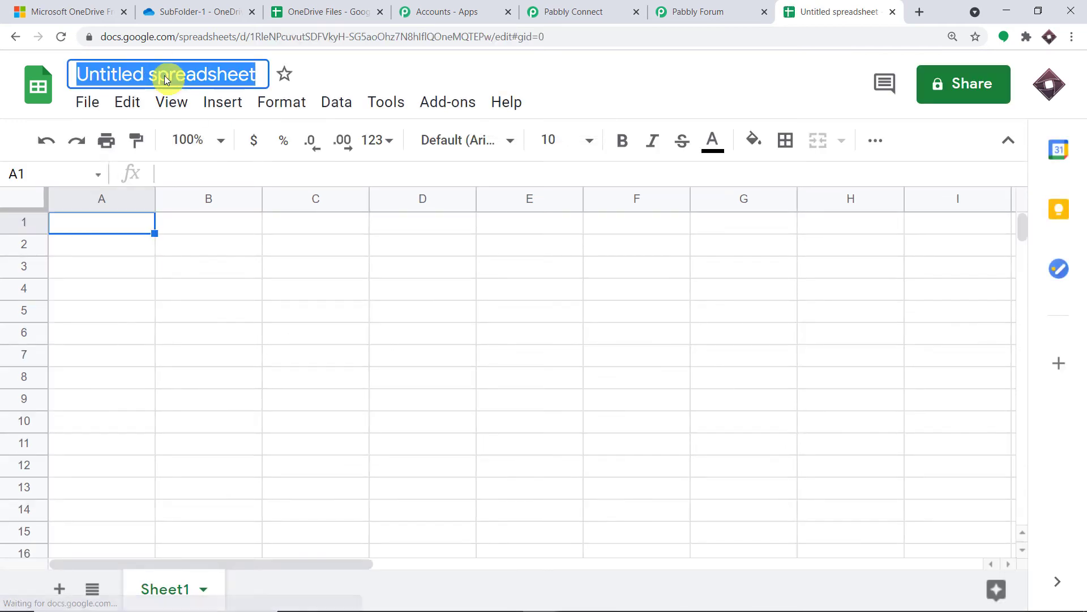
key("BackSpace")
type("One")
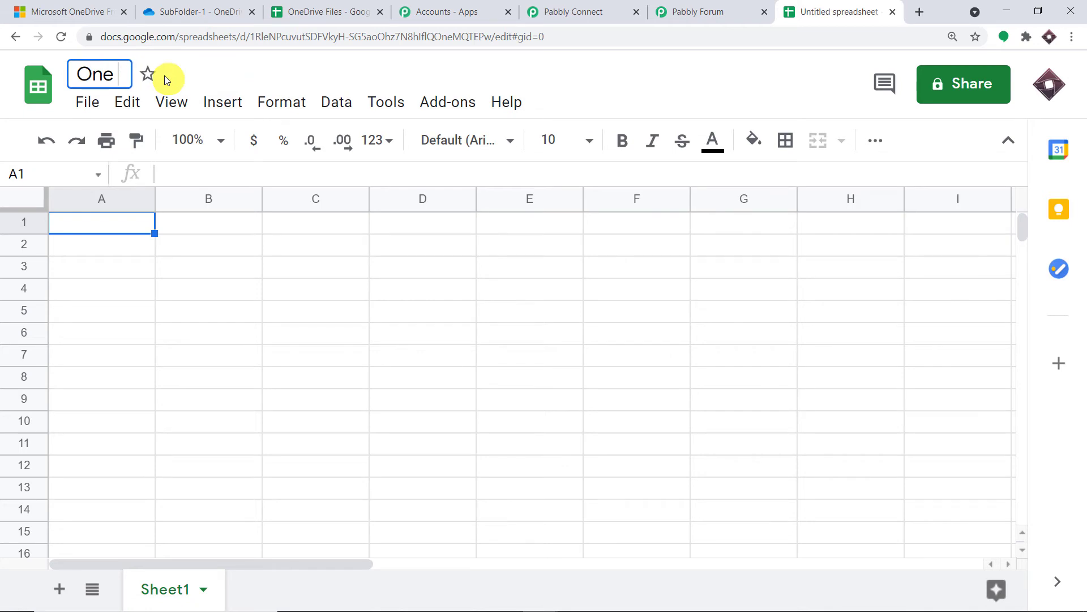
type("Drive")
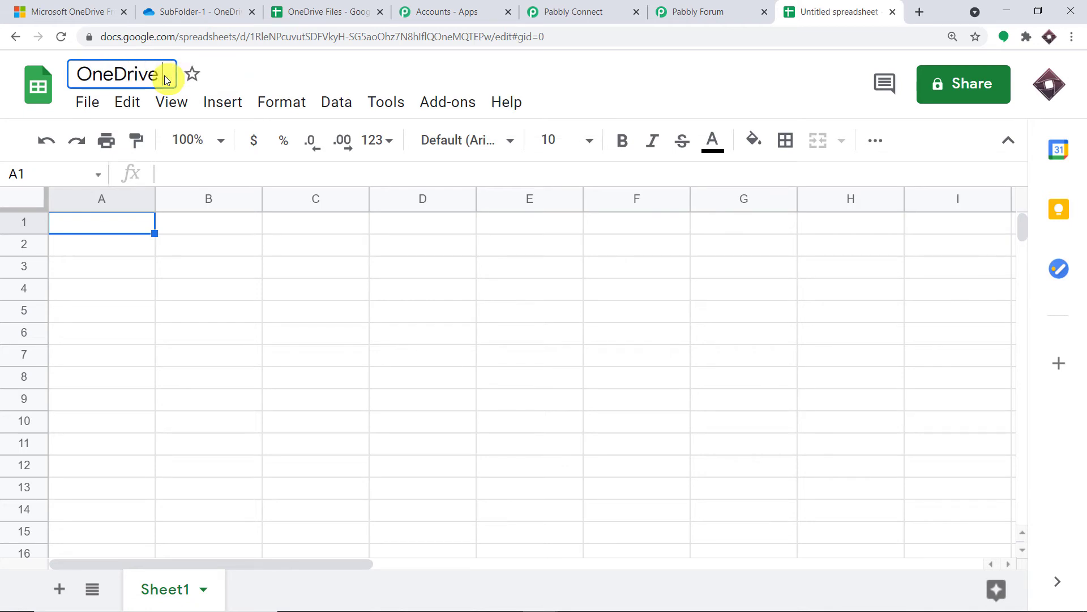
type(" New Uploaded Files")
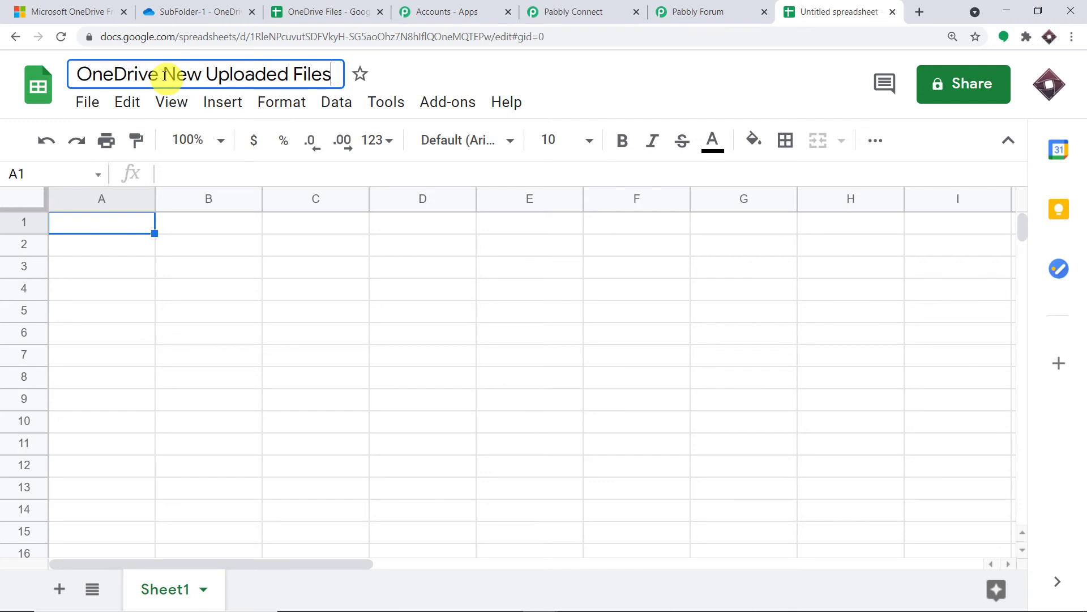
left_click(559, 92)
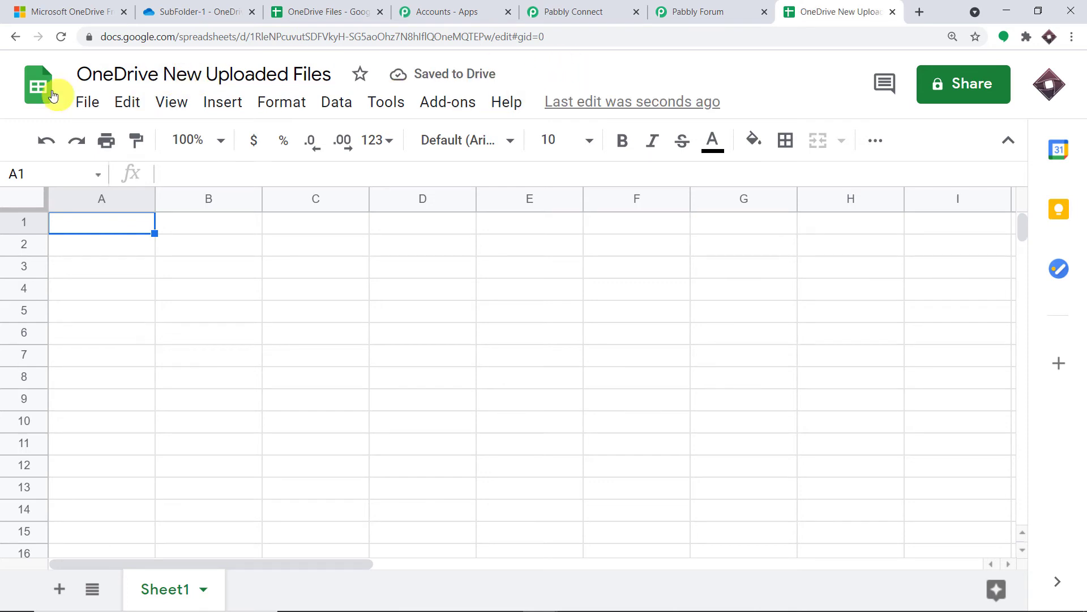
Switch to Pabbly Connect and set the Google Sheets action event to Add New Row
left_click(609, 5)
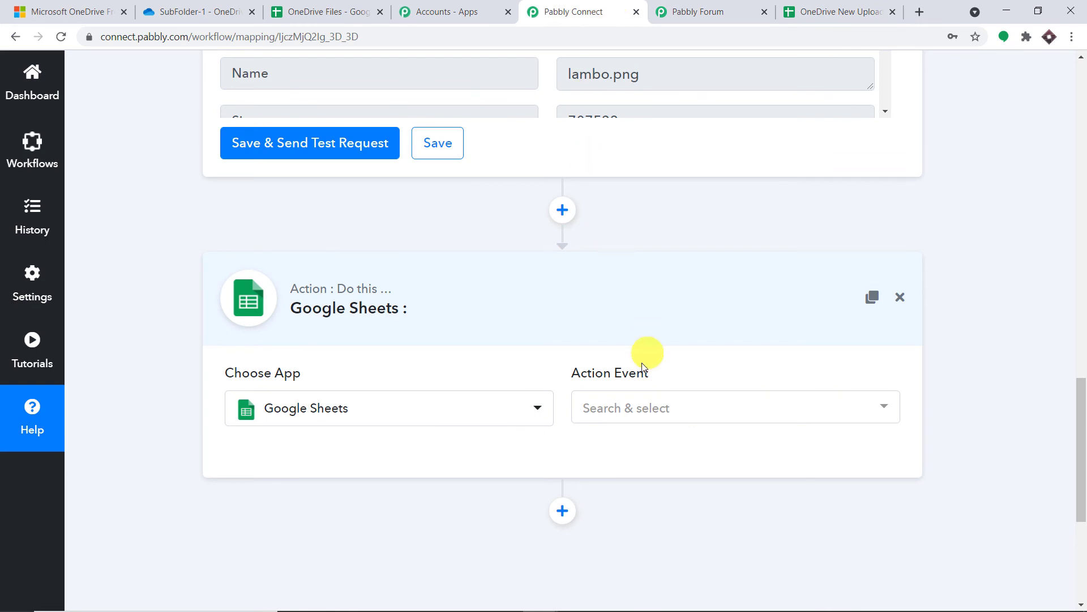
left_click(634, 407)
left_click(654, 179)
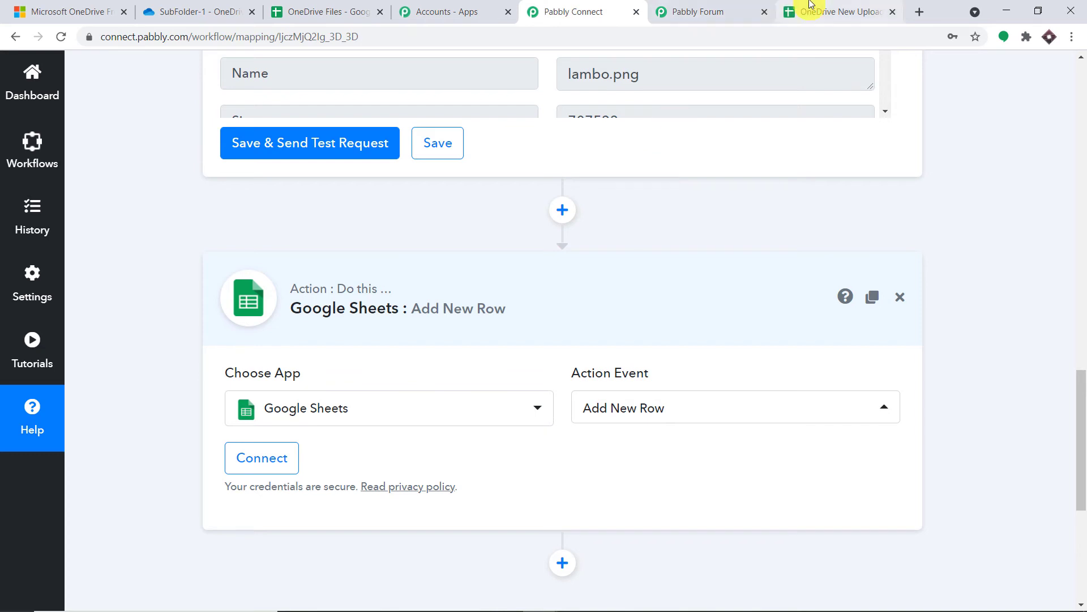
Switch to the OneDrive New Uploaded Files spreadsheet and enter the headers Name, Date and URL in cells A1 to C1
left_click(835, 11)
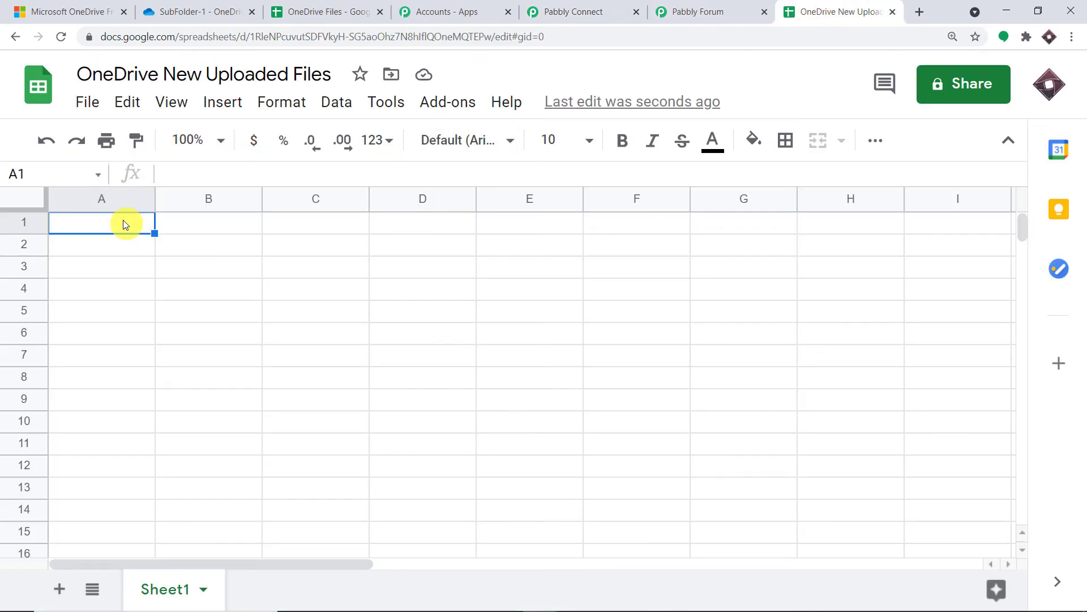
type("Name")
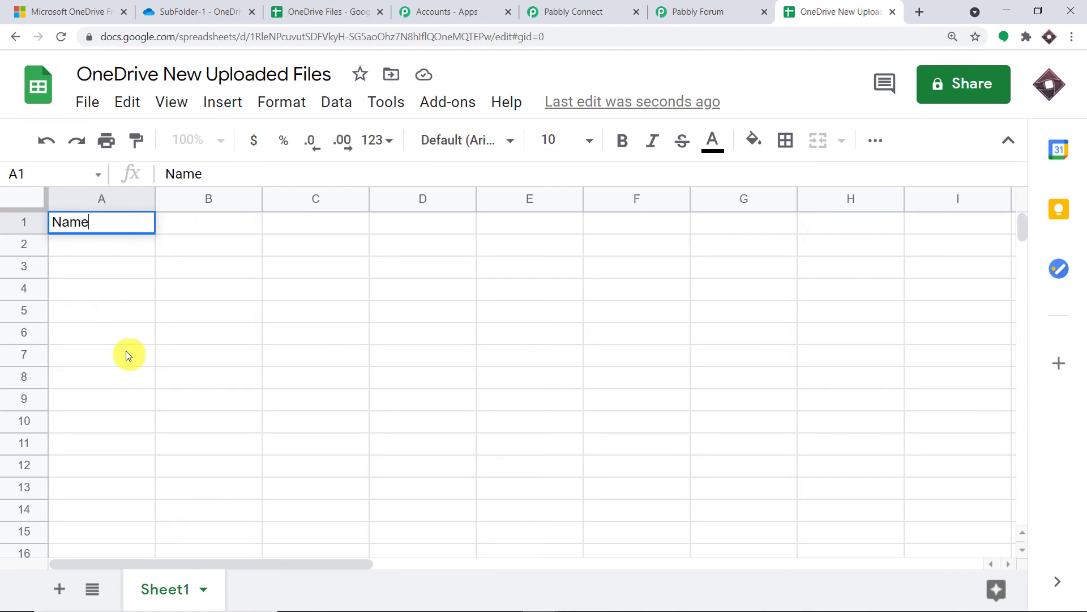
left_click(212, 222)
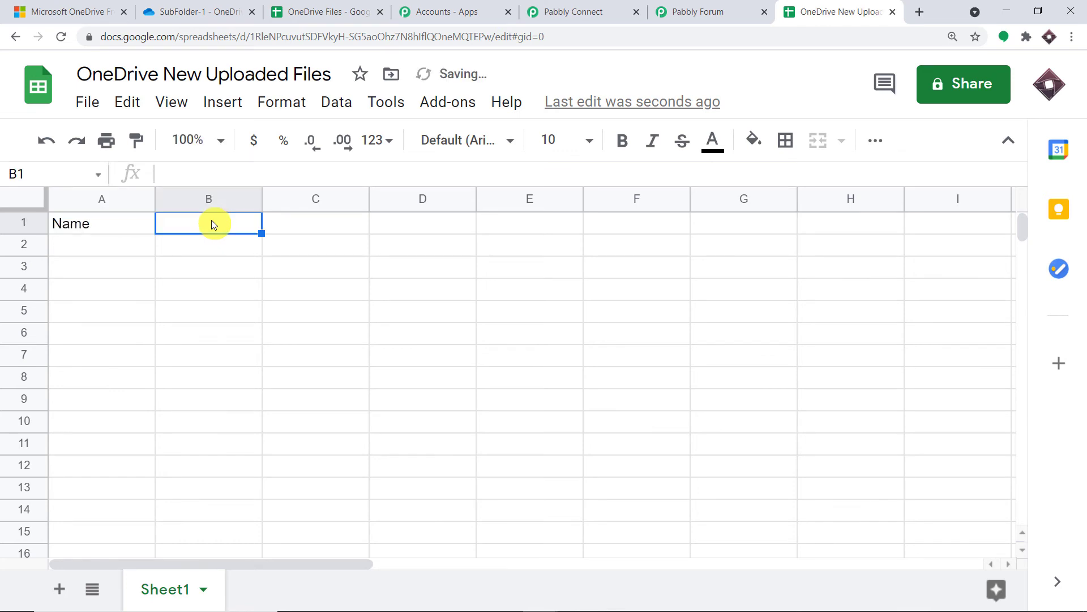
type("Date")
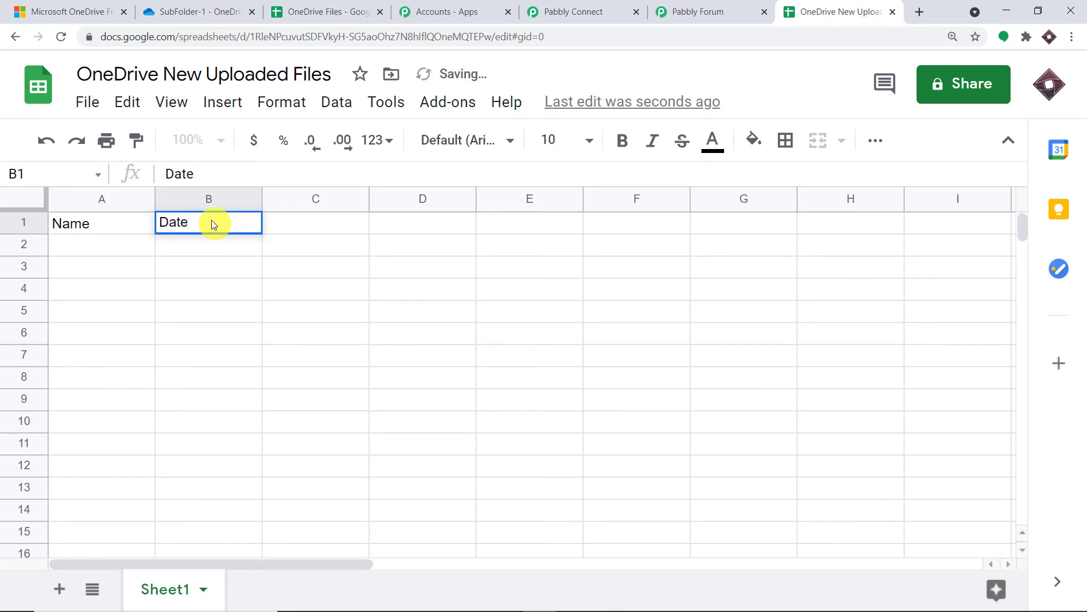
left_click(286, 227)
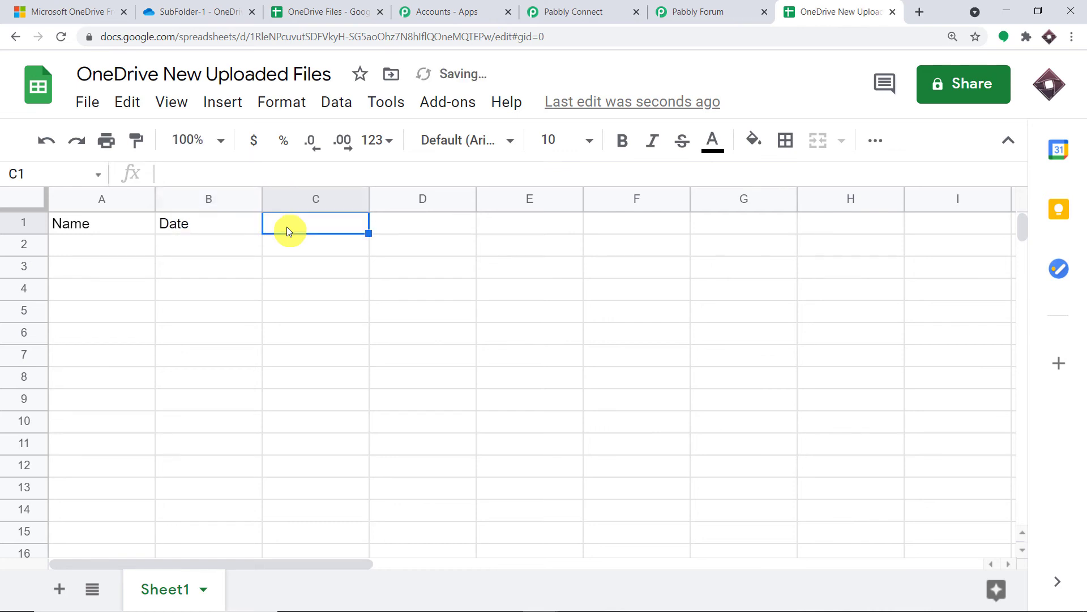
type("URL")
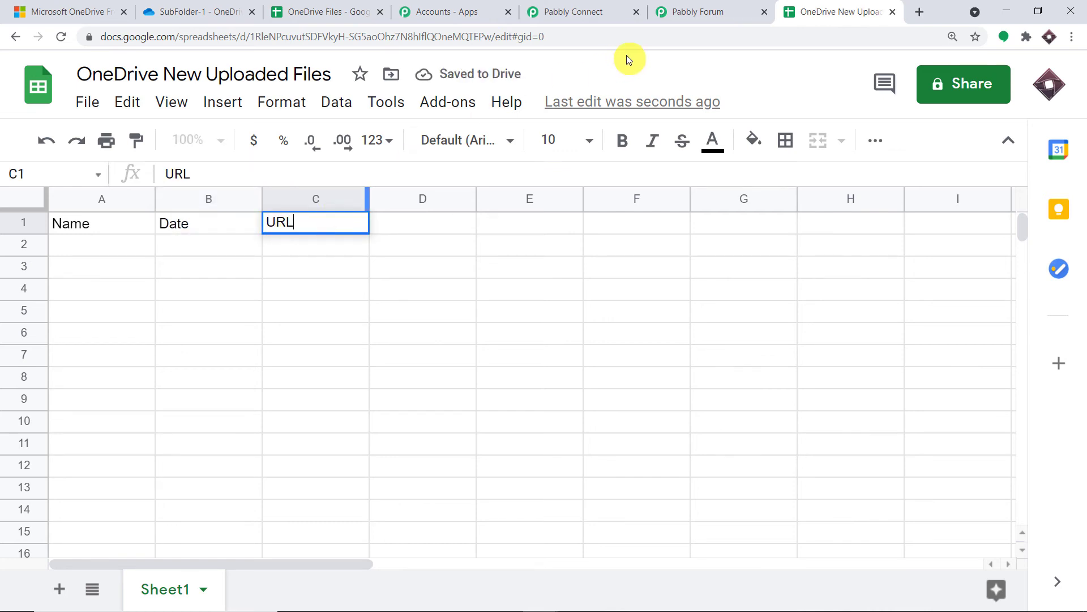
left_click(589, 11)
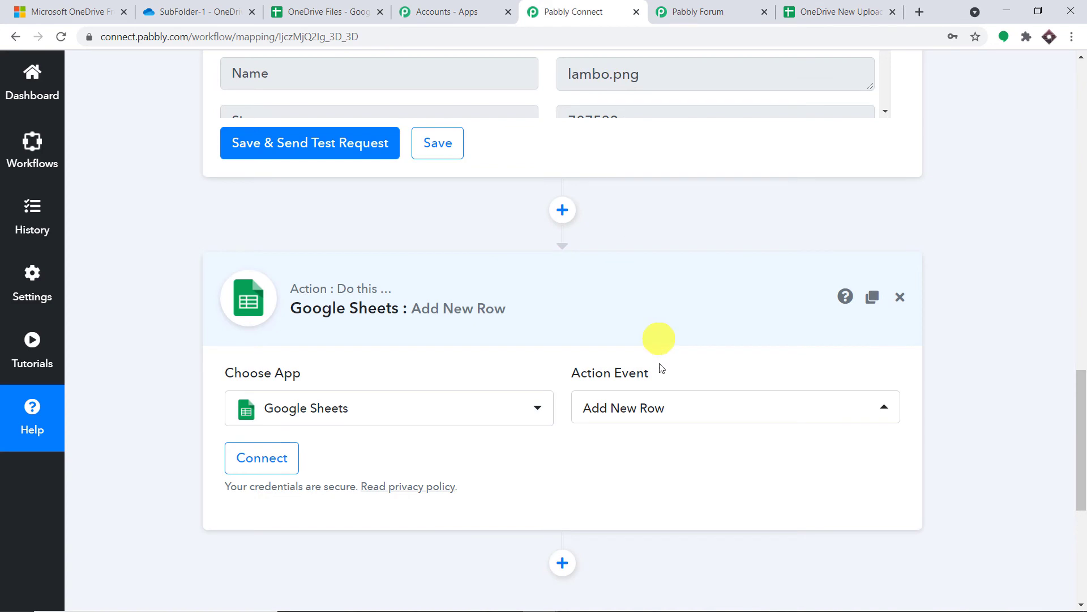
left_click(820, 7)
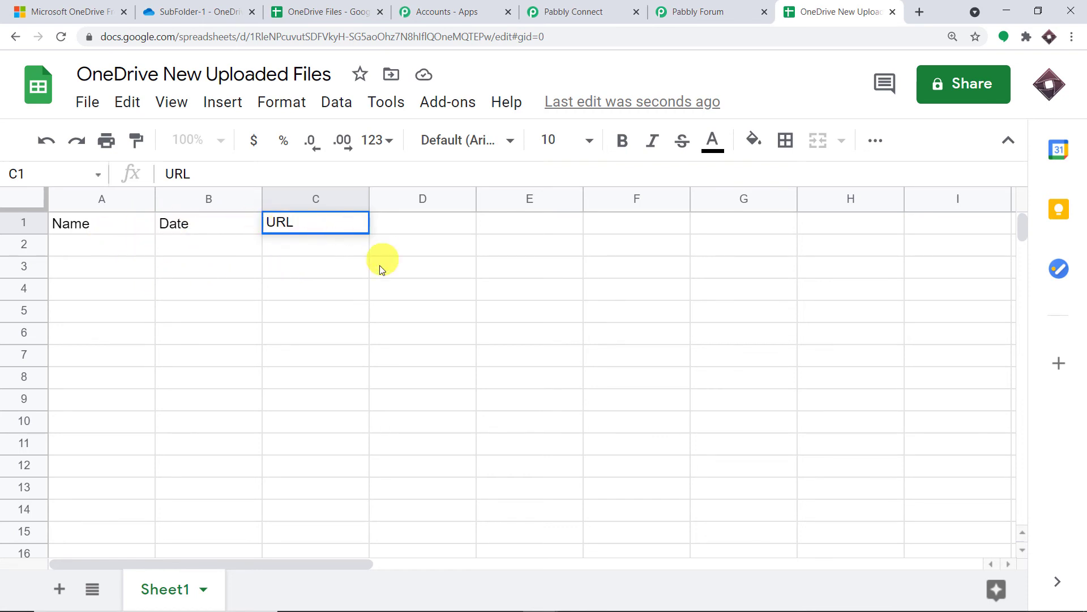
left_click(67, 248)
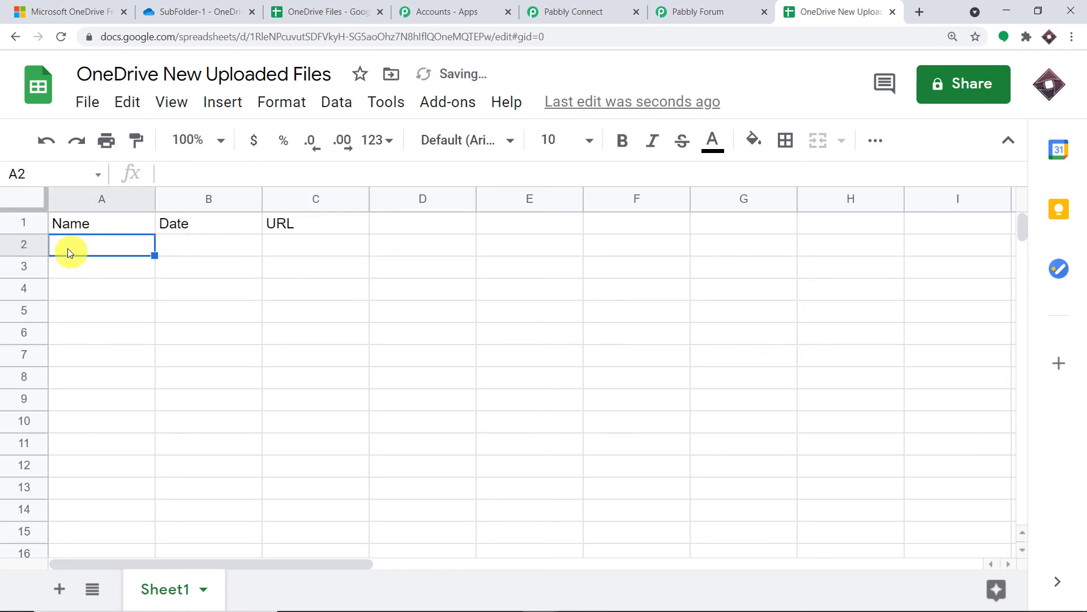
left_click(191, 243)
left_click(305, 248)
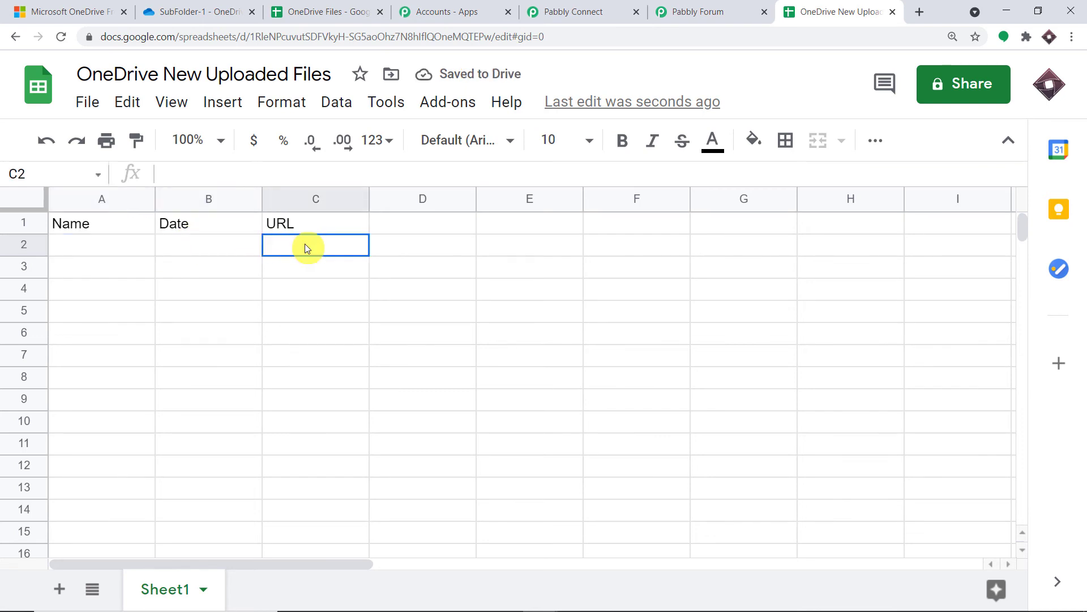
Switch to Pabbly Connect and authorize a new Google Sheets connection for the Add New Row action
left_click(603, 8)
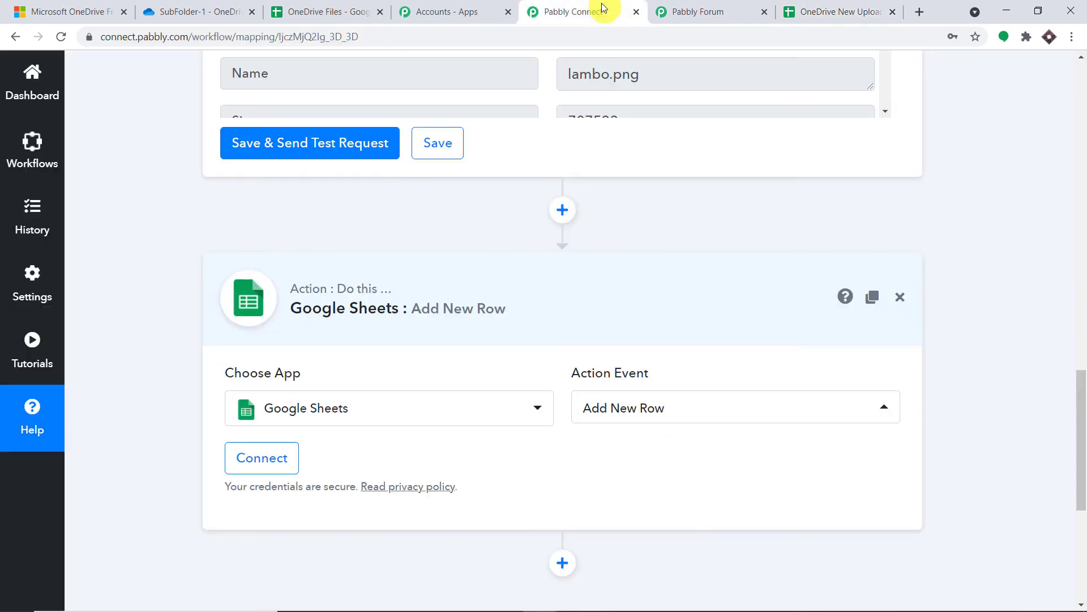
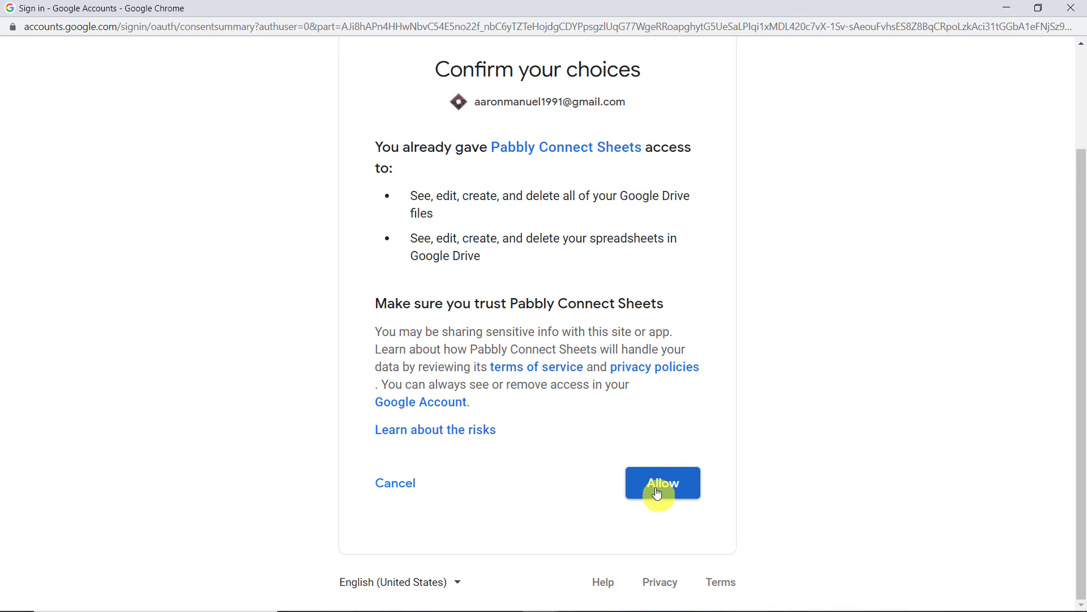
left_click(657, 488)
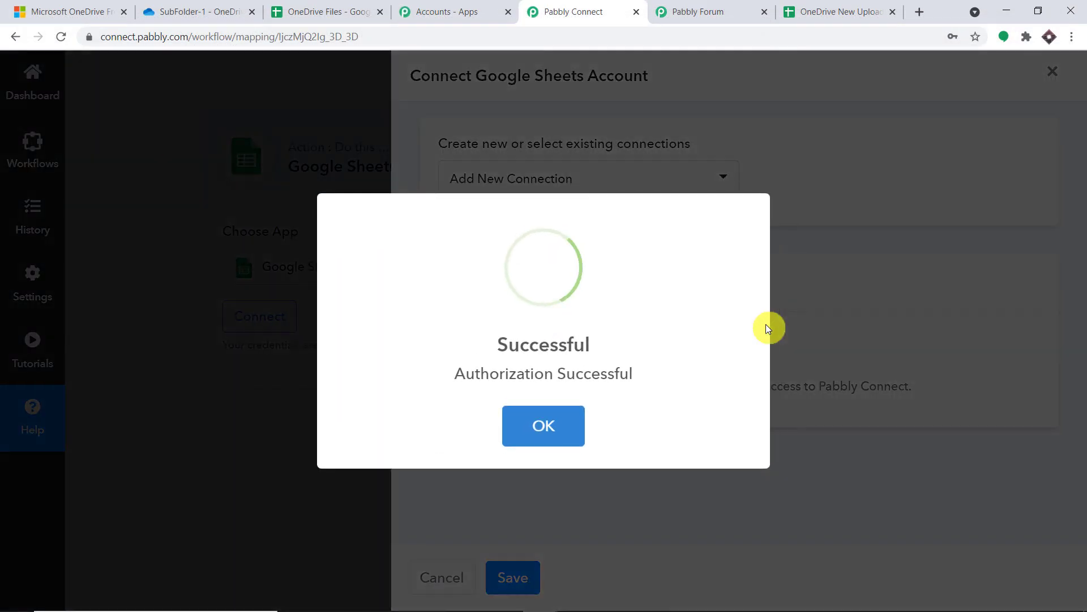
left_click(547, 425)
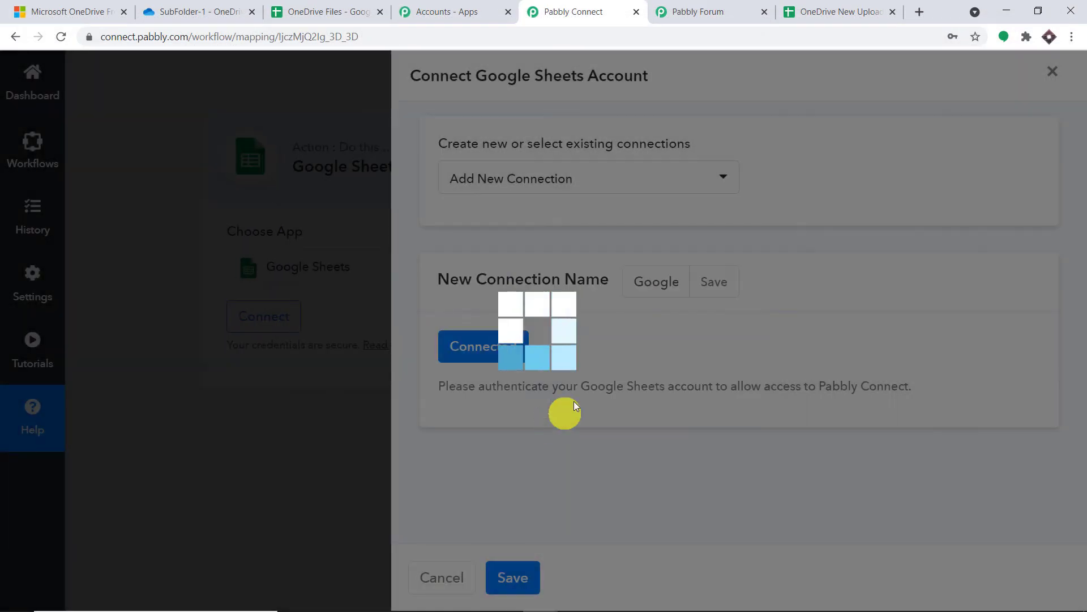
Select OneDrive New Uploaded Files as the action's spreadsheet and check its sheet name in Google Sheets
scroll(776, 324, "down", 4)
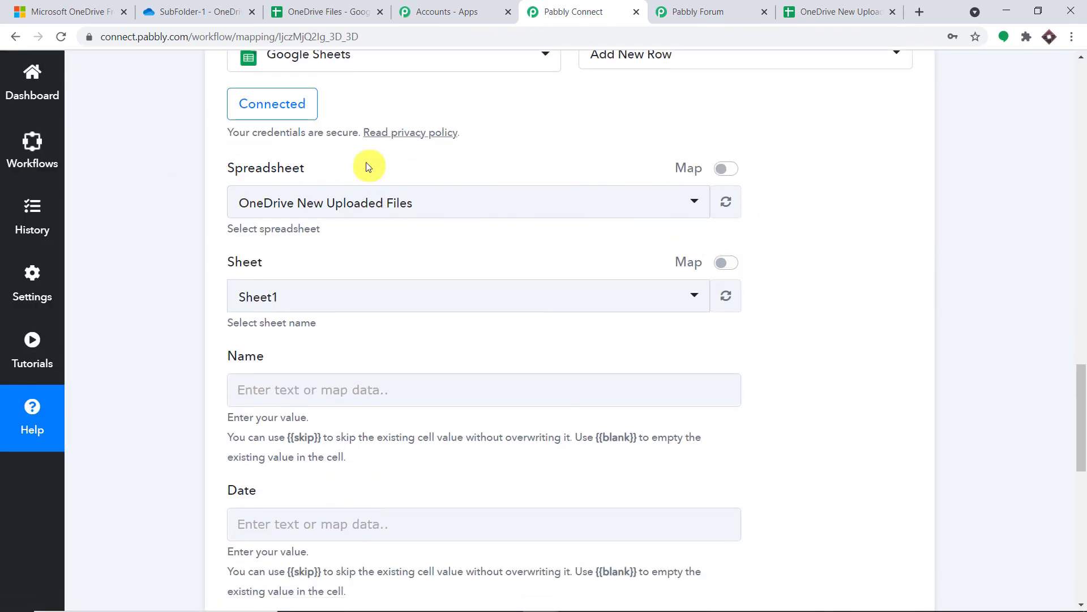
left_click(420, 210)
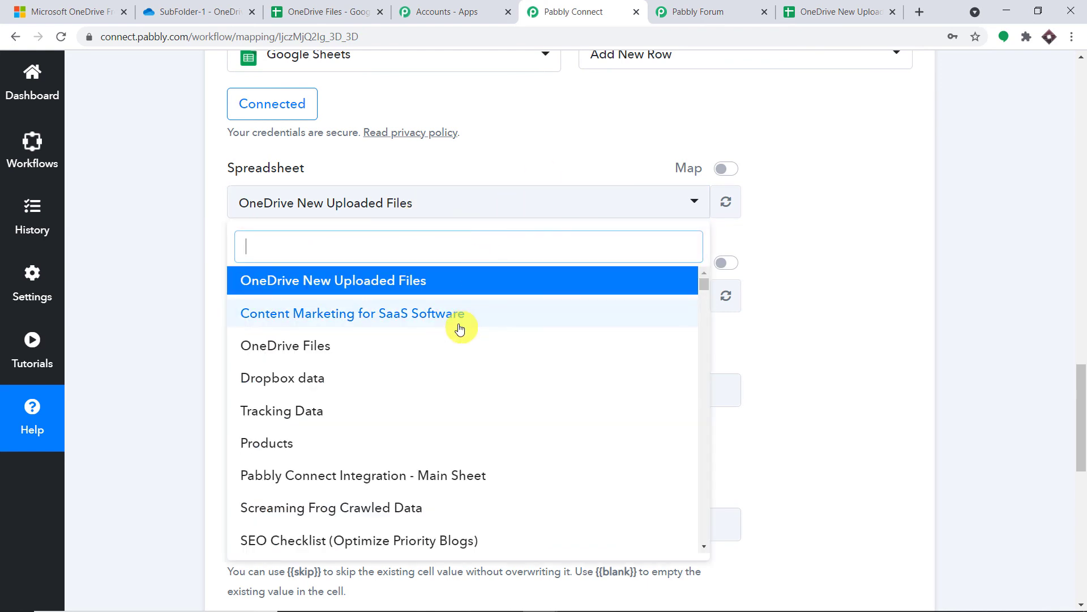
scroll(461, 325, "down", 3)
scroll(461, 332, "down", 7)
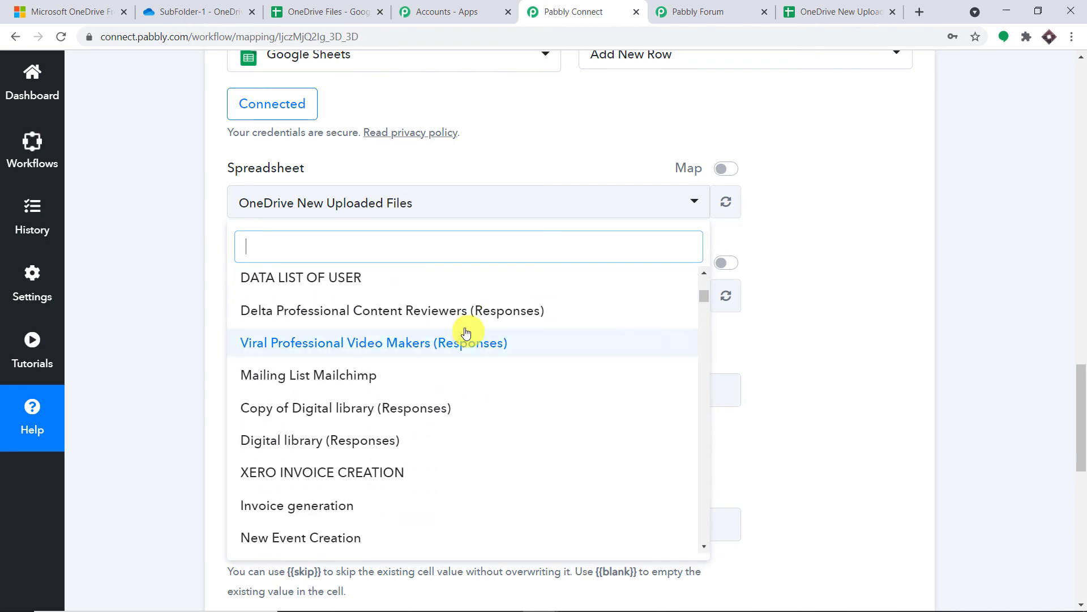
scroll(465, 331, "down", 5)
scroll(465, 332, "up", 10)
scroll(465, 333, "up", 5)
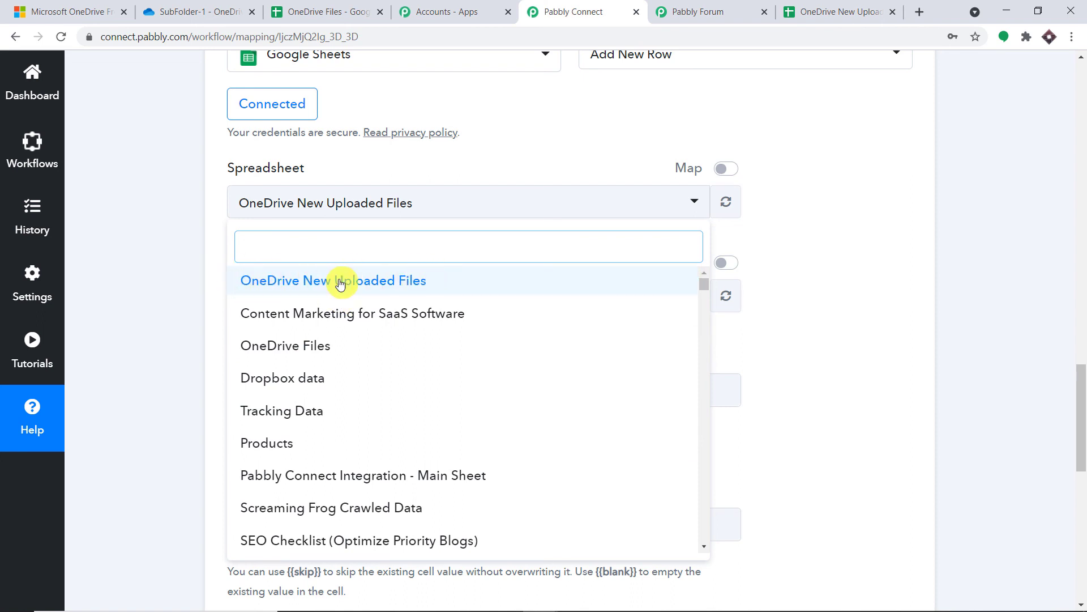
left_click(364, 282)
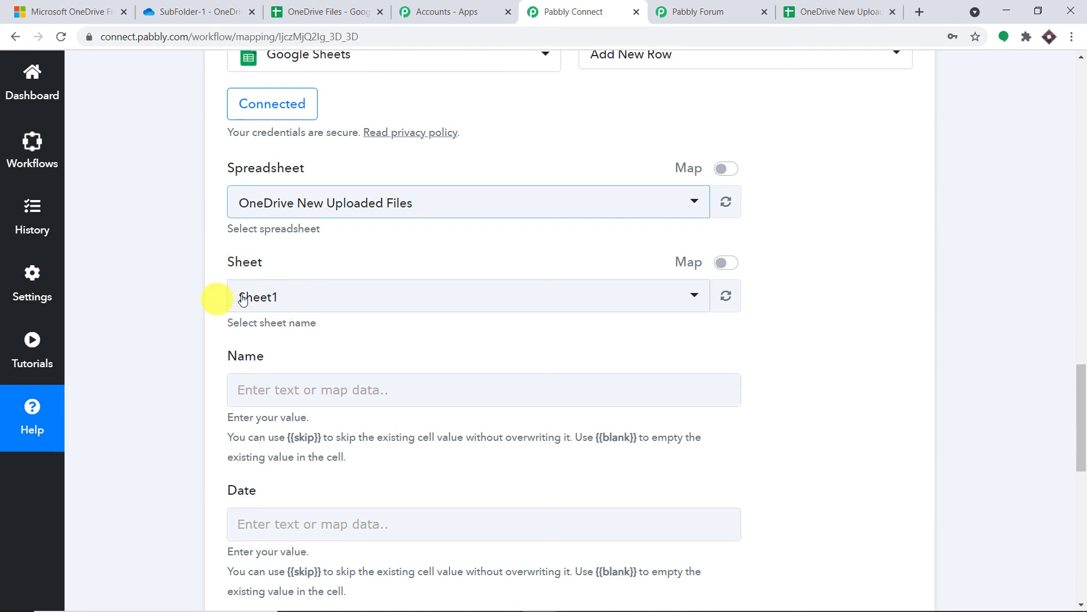
left_click(838, 12)
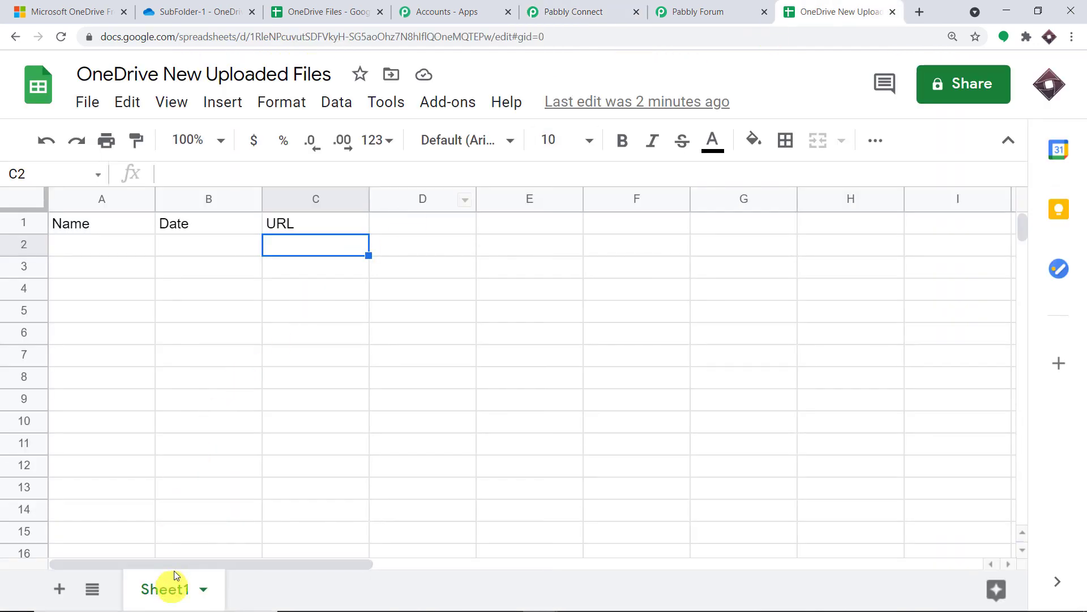
left_click(566, 12)
Map the Name column to the Name value from the Microsoft OneDrive New File trigger
scroll(389, 324, "down", 4)
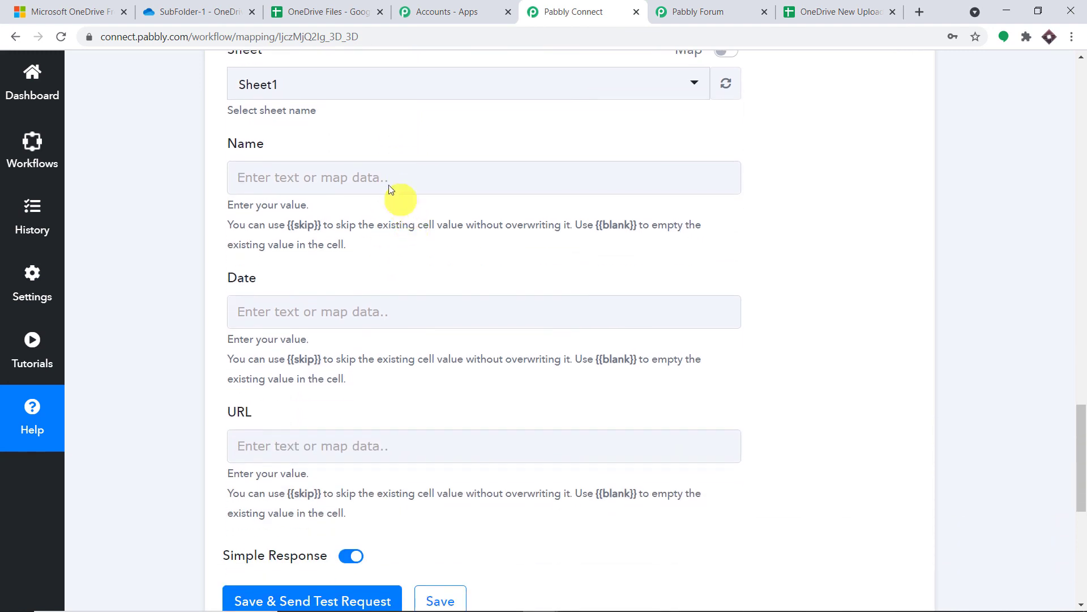
left_click(312, 173)
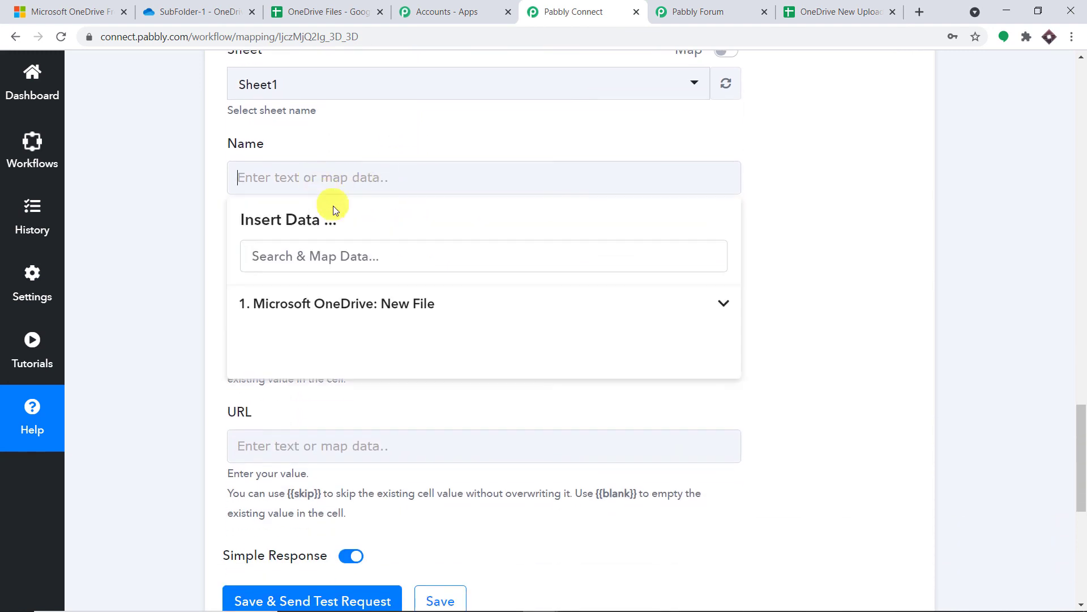
left_click(337, 306)
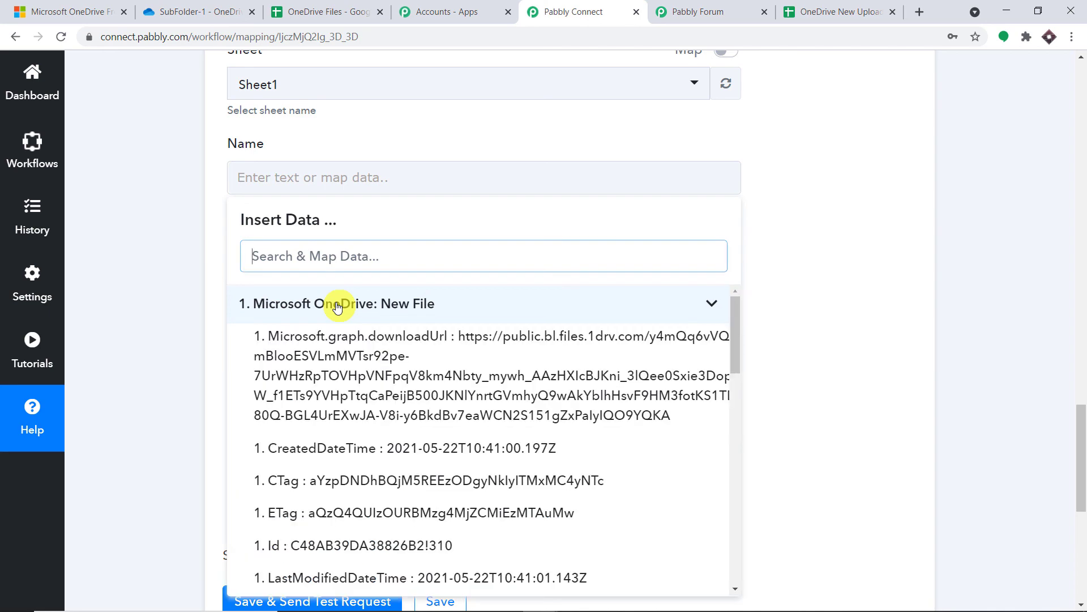
scroll(475, 391, "down", 1)
scroll(475, 399, "down", 2)
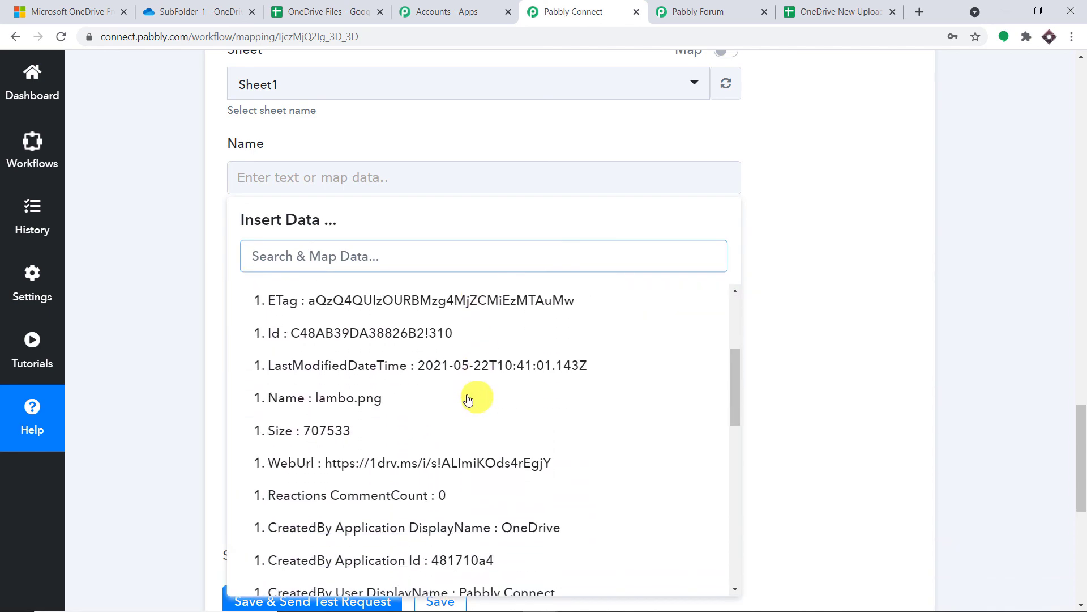
left_click(428, 399)
left_click(858, 114)
Map the Date column to the CreatedDateTime value from the Microsoft OneDrive New File trigger
scroll(804, 153, "down", 1)
left_click(356, 250)
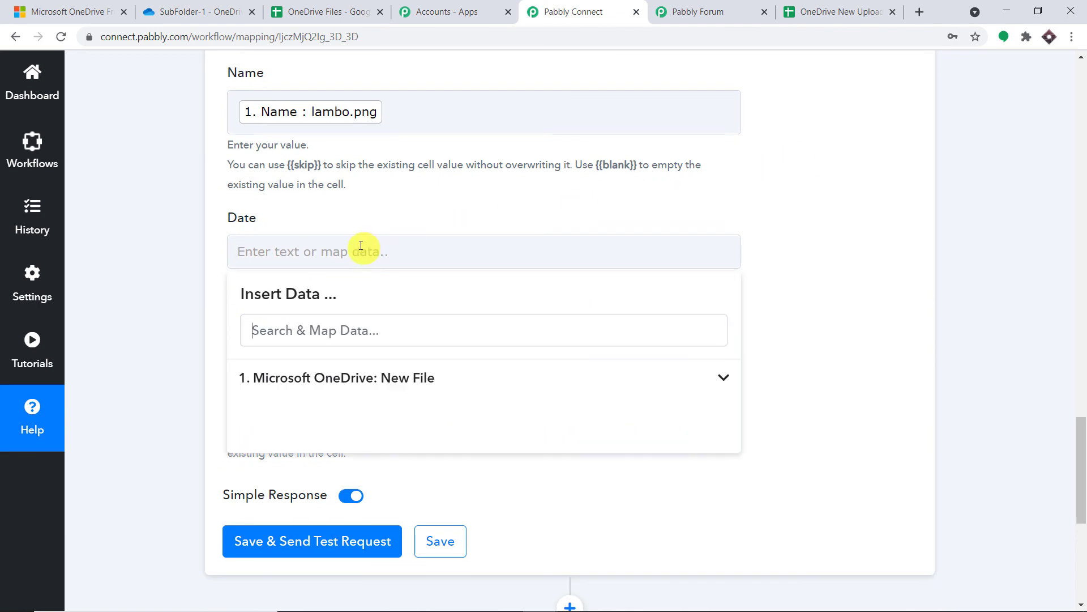
left_click(340, 376)
scroll(428, 470, "down", 1)
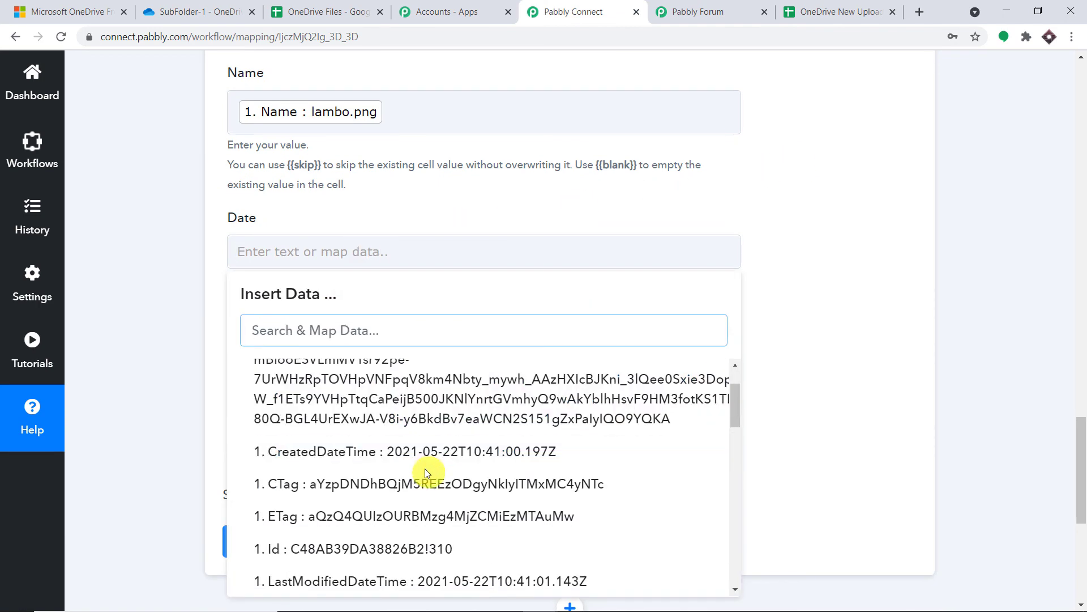
left_click(435, 462)
left_click(817, 227)
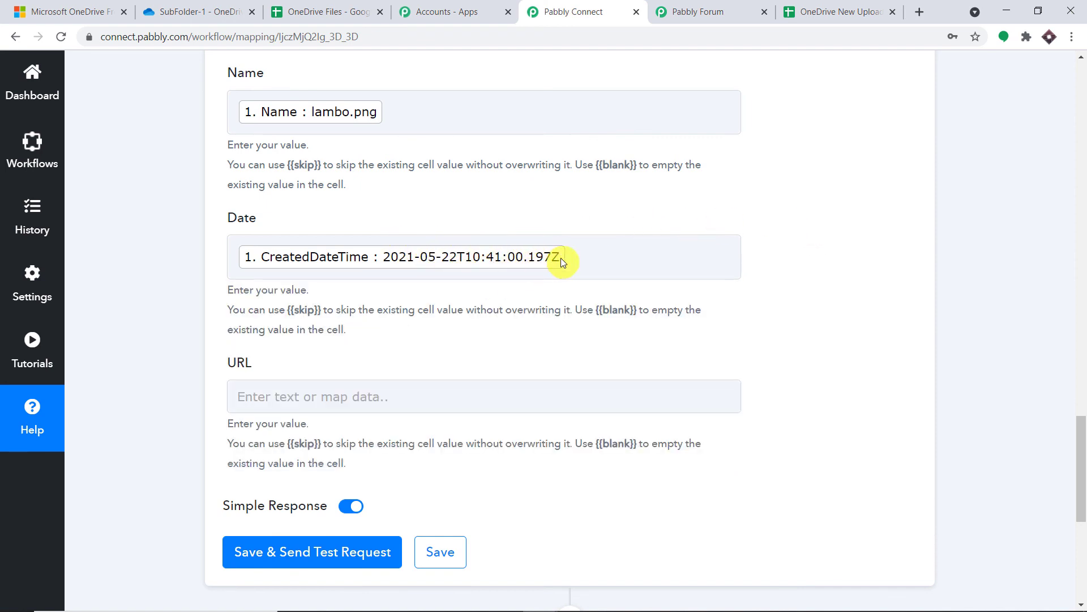
Map the URL column to the Microsoft.graph.downloadUrl value from the Microsoft OneDrive New File trigger
scroll(736, 232, "down", 1)
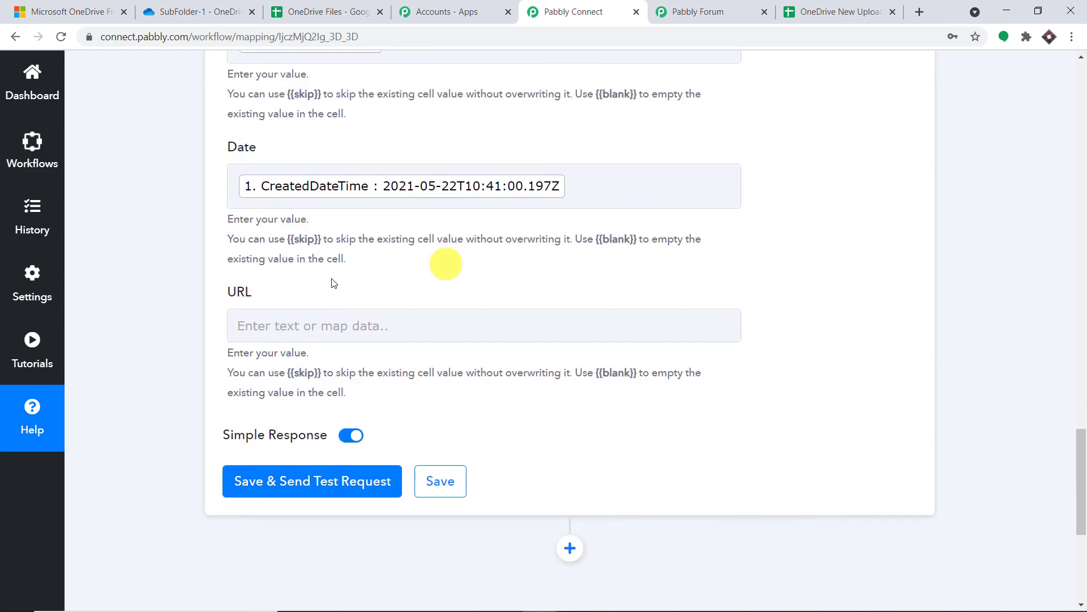
left_click(324, 321)
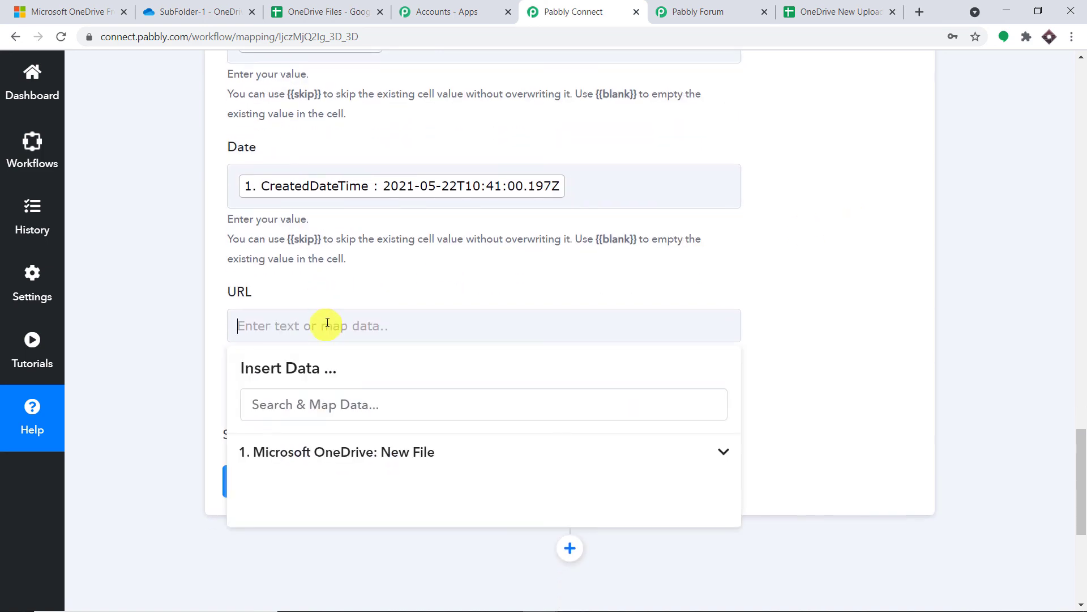
left_click(393, 451)
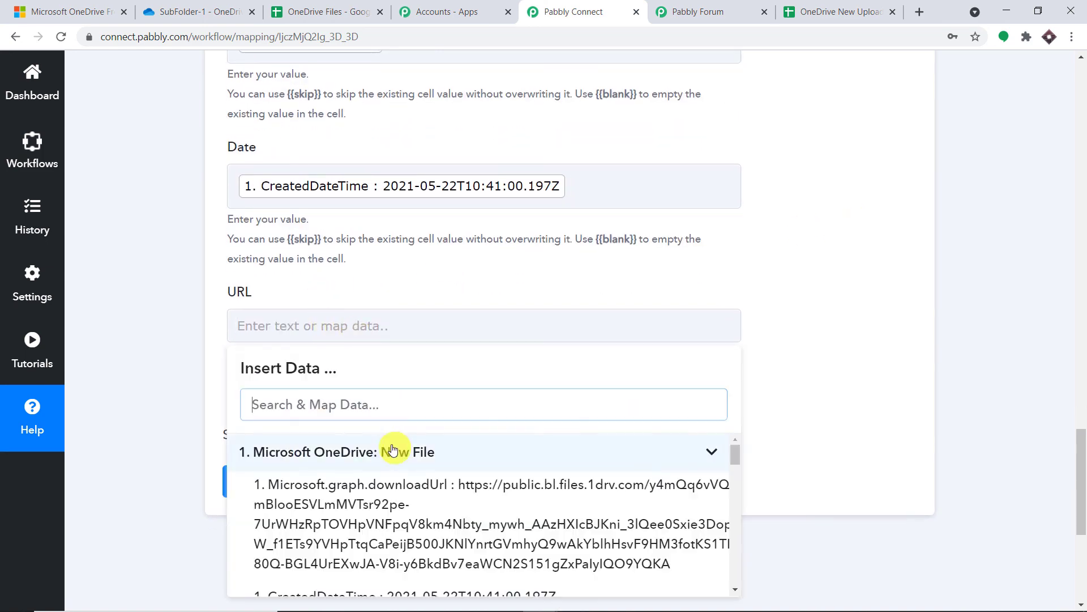
left_click(437, 529)
left_click(840, 234)
Save the Google Sheets action with a test request and check the added row in the OneDrive New Uploaded Files spreadsheet
scroll(780, 236, "up", 4)
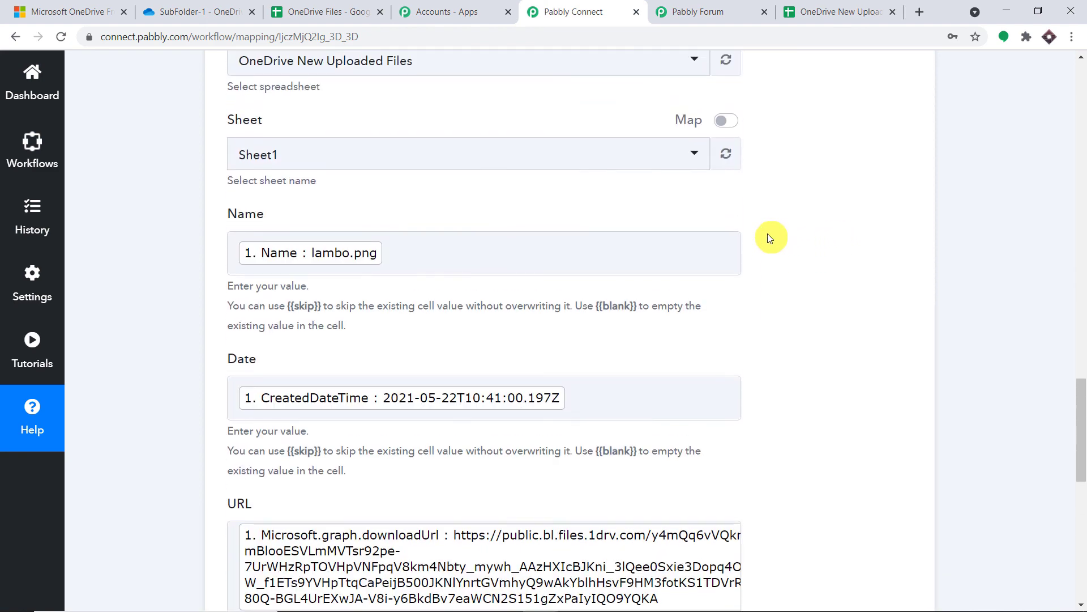
scroll(492, 441, "down", 2)
scroll(491, 457, "down", 4)
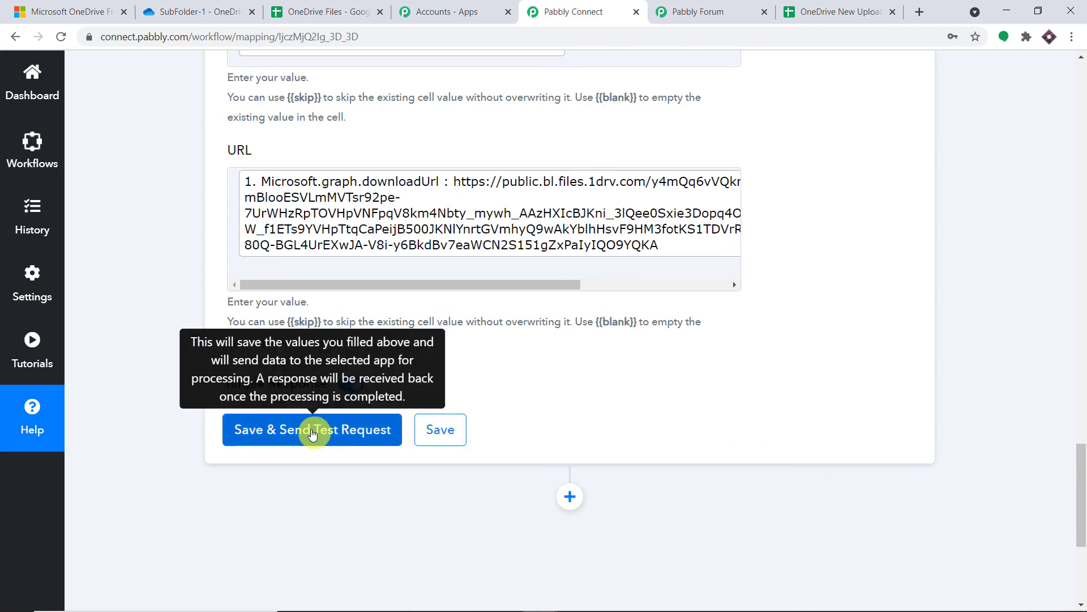
left_click(312, 432)
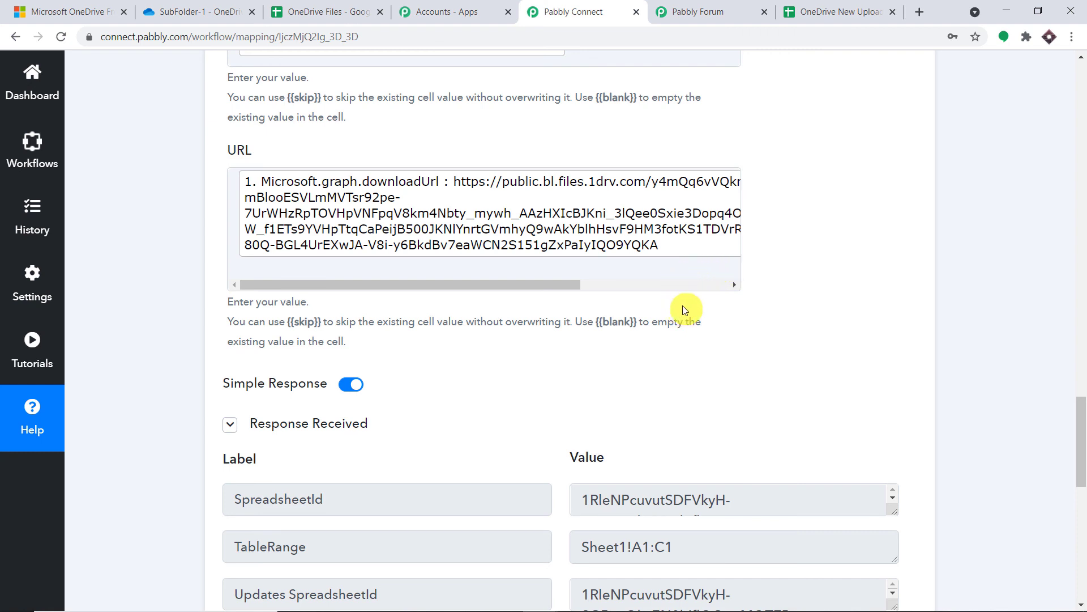
scroll(682, 305, "down", 3)
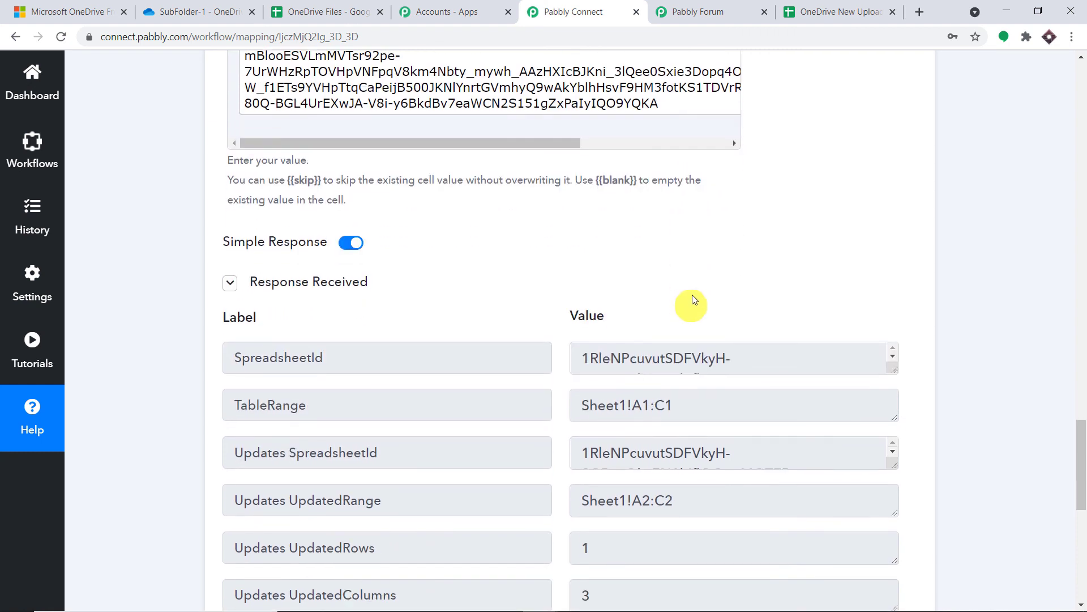
left_click(819, 4)
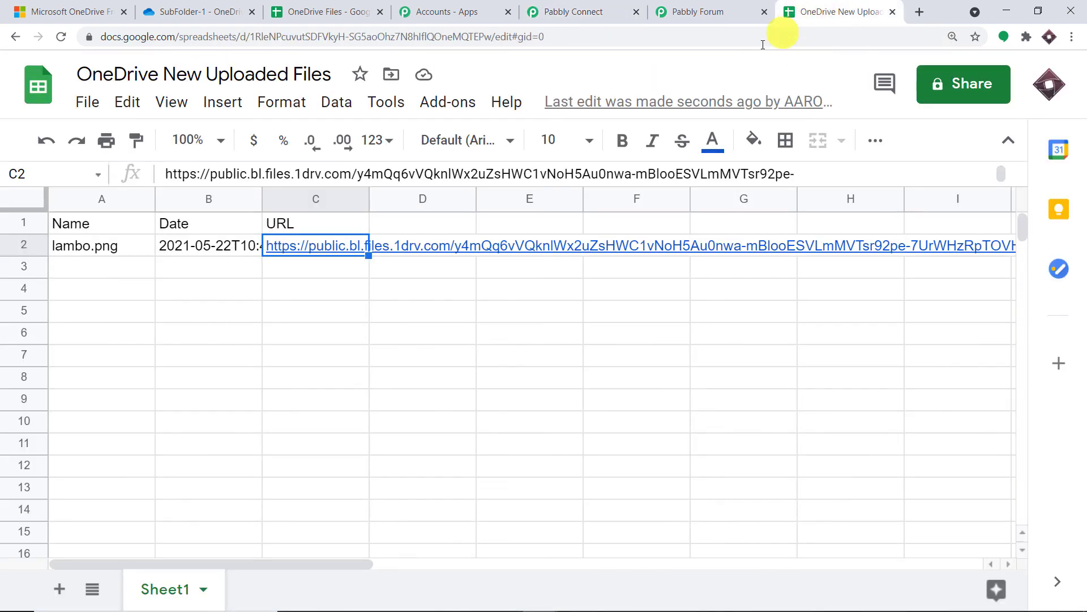
Examine the Name, Date and URL cells in row 2 of the OneDrive New Uploaded Files spreadsheet
left_click(93, 245)
left_click(249, 245)
left_click(286, 244)
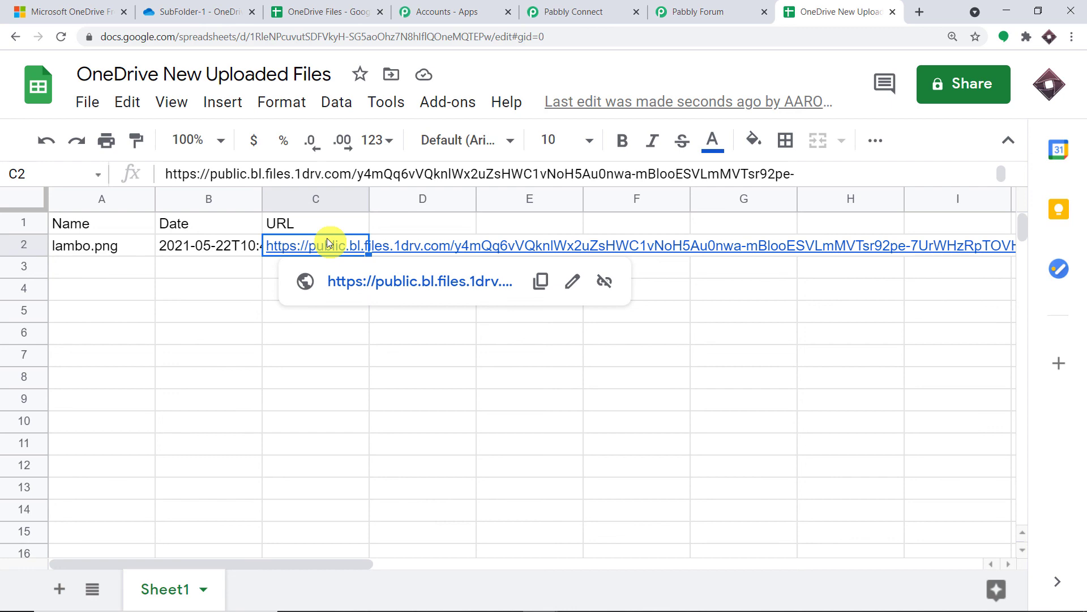
Switch to the Pabbly Connect workflow and collapse the Google Sheets action and the Microsoft OneDrive trigger
left_click(583, 11)
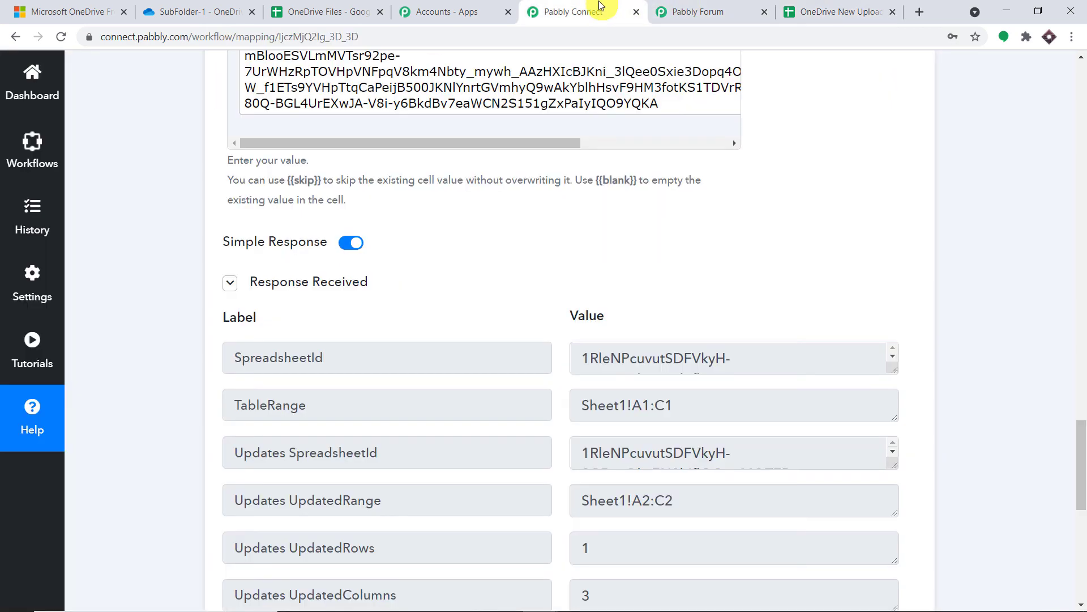
scroll(1081, 346, "up", 8)
scroll(1082, 346, "up", 12)
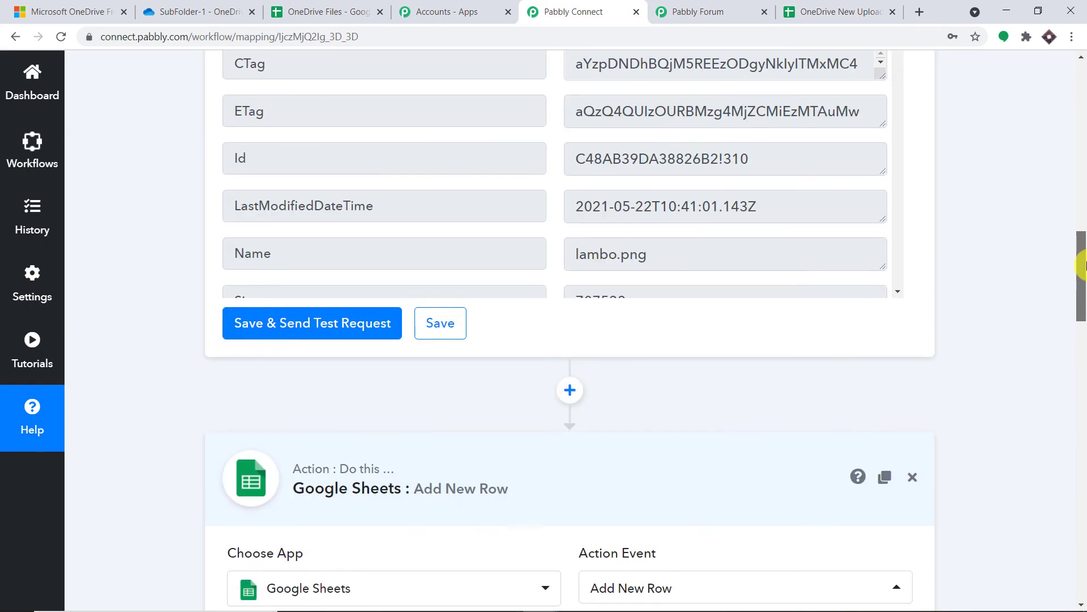
left_click(590, 453)
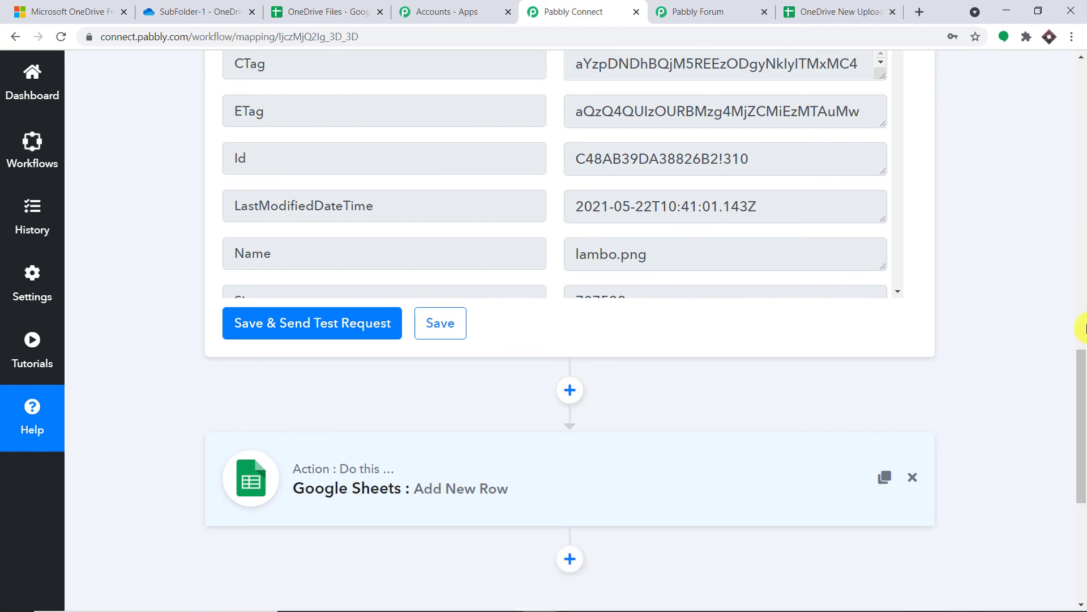
scroll(1080, 327, "up", 8)
scroll(1082, 327, "up", 8)
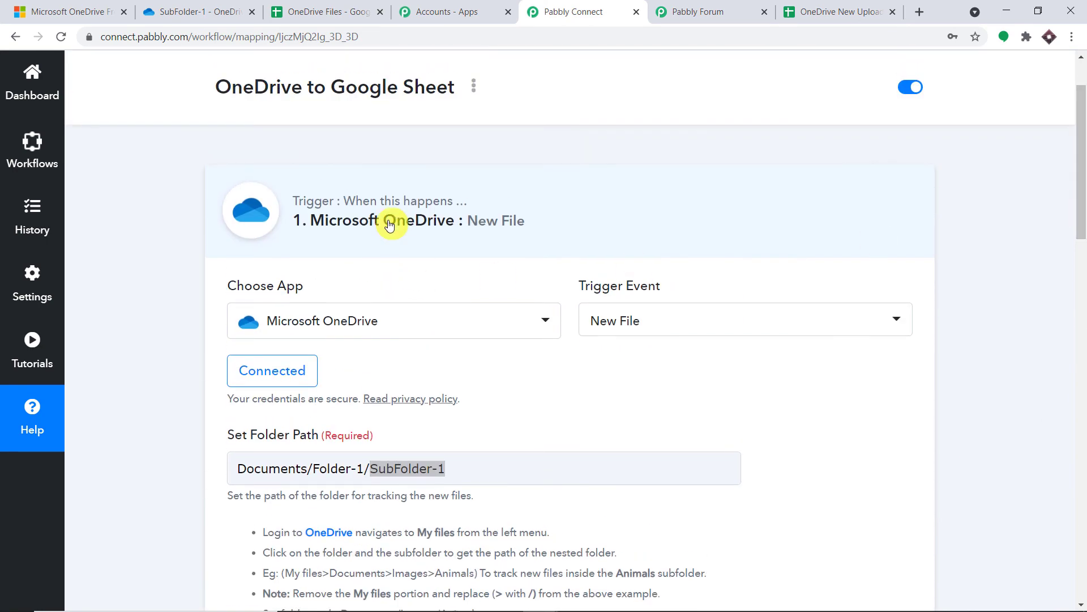
left_click(391, 249)
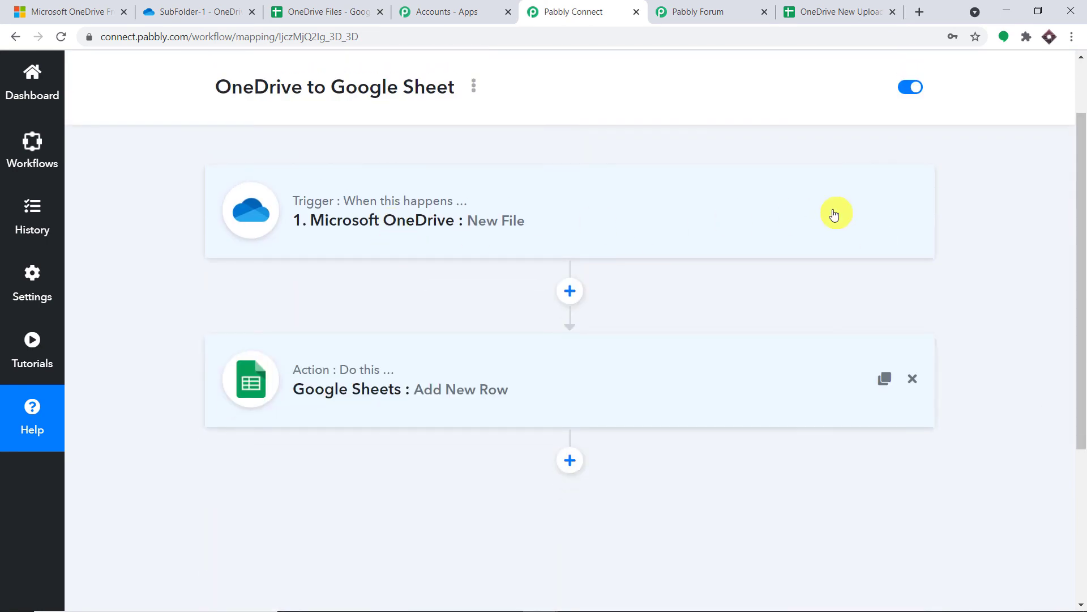